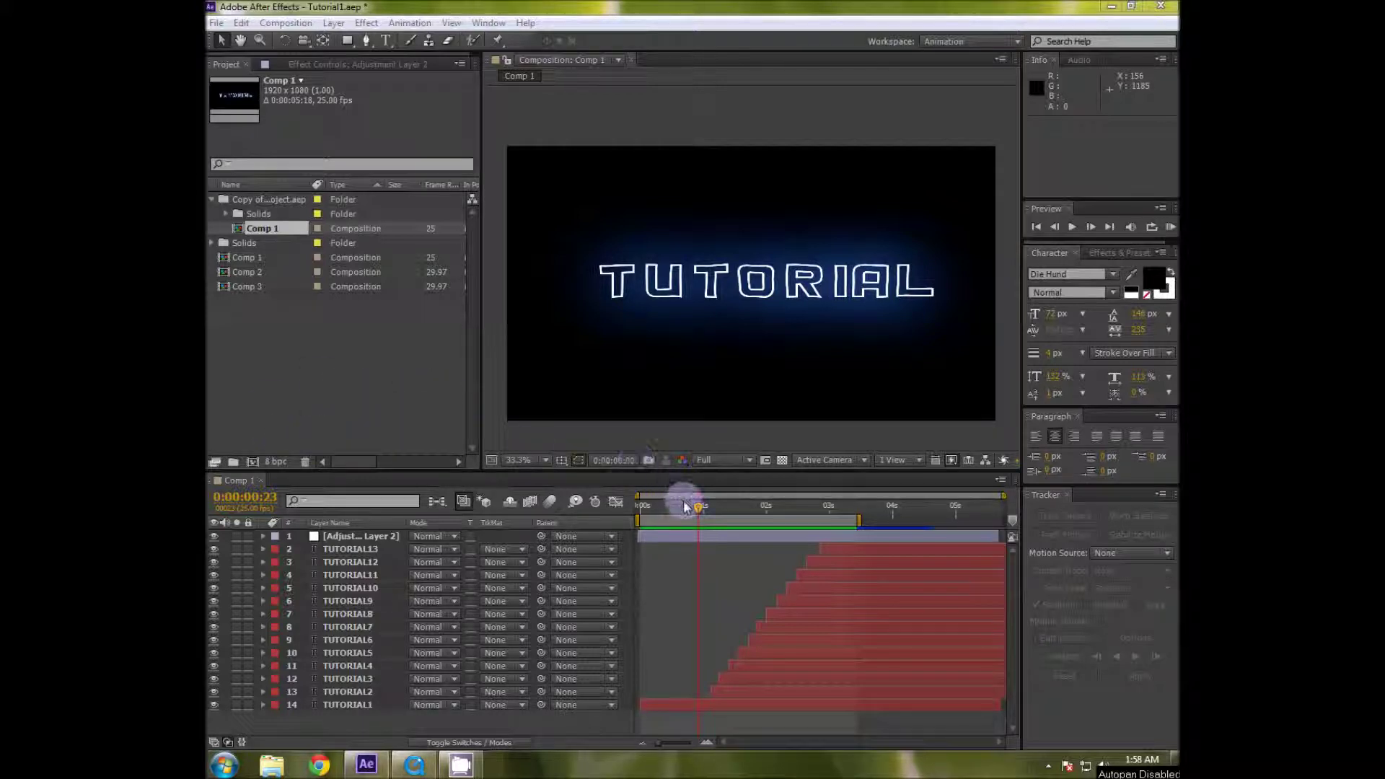
# Review the finished TUTORIAL shatter effect in the rendered video and the project timeline.
pyautogui.moveTo(710, 511); pyautogui.dragTo(673, 557)
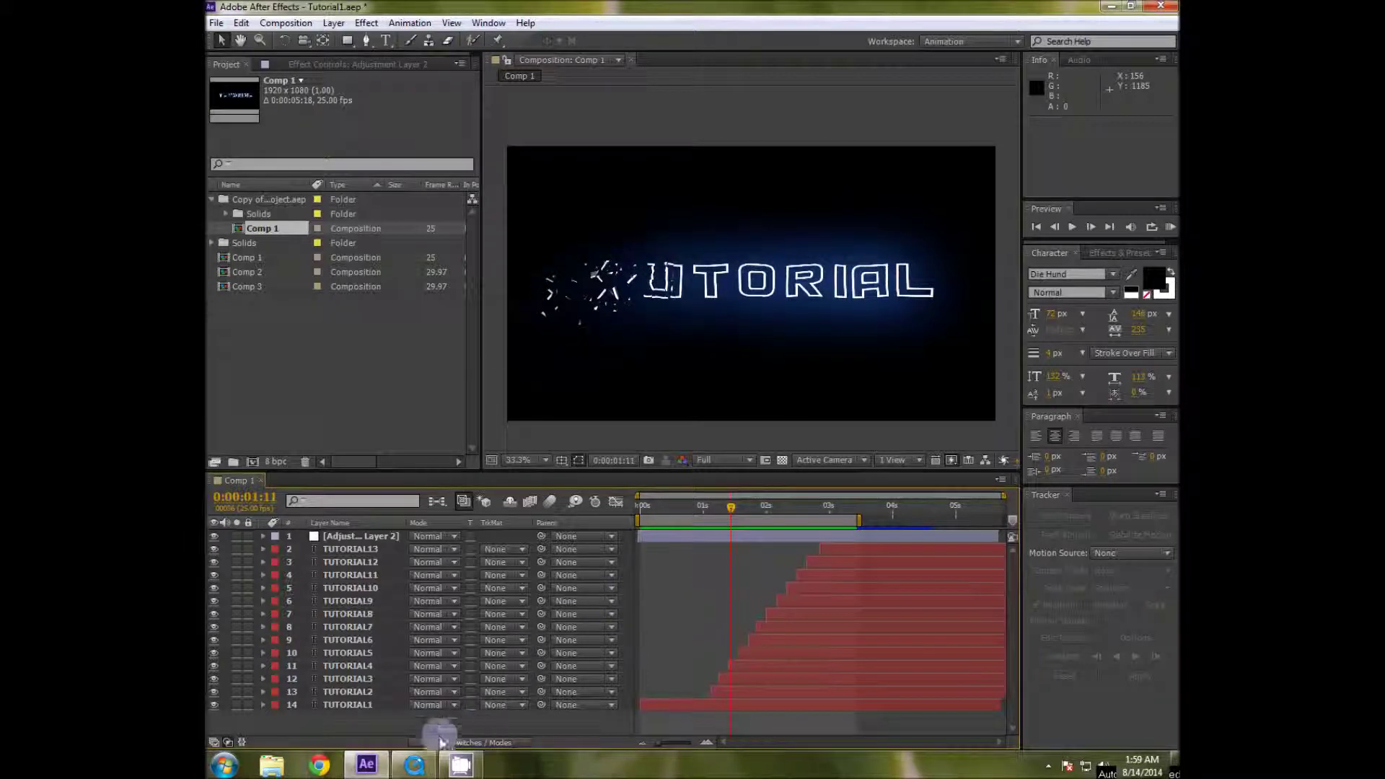
pyautogui.click(421, 765)
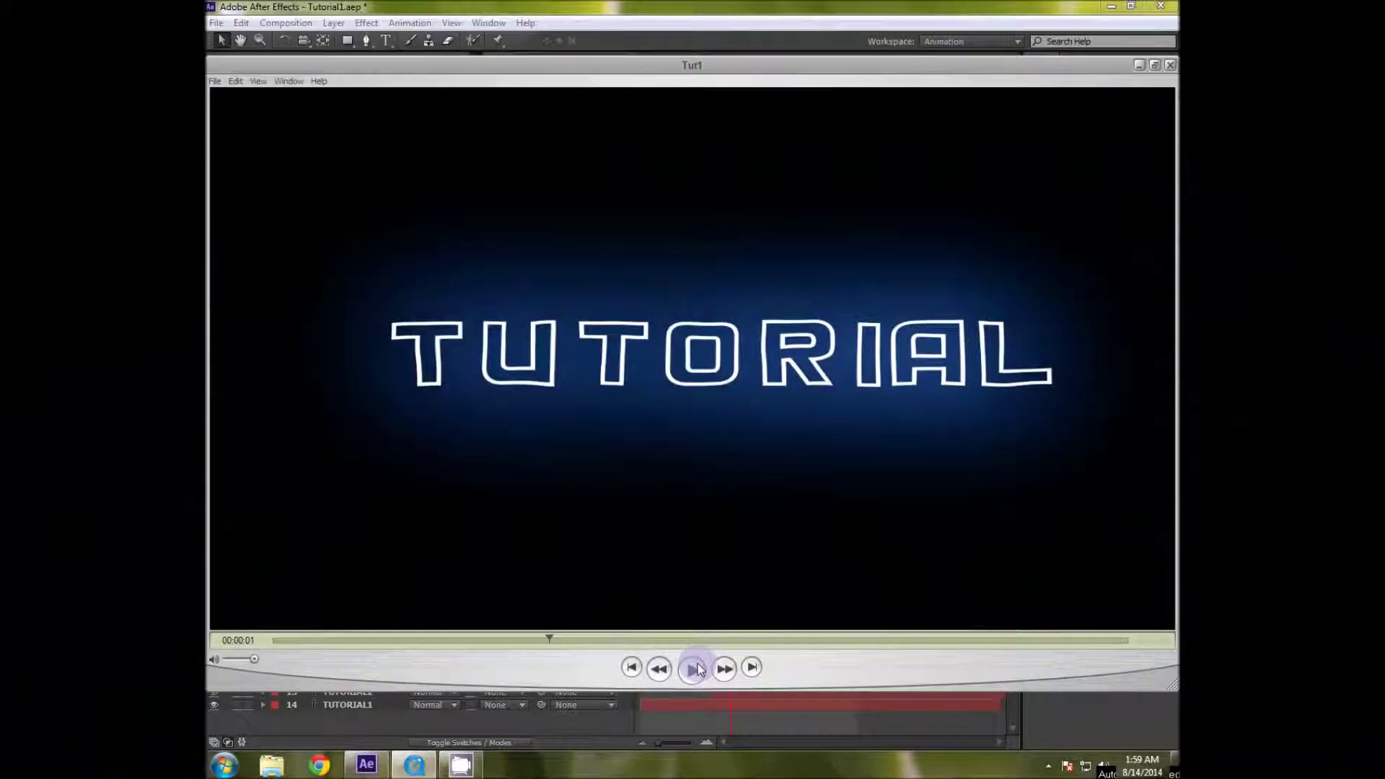
pyautogui.click(413, 708)
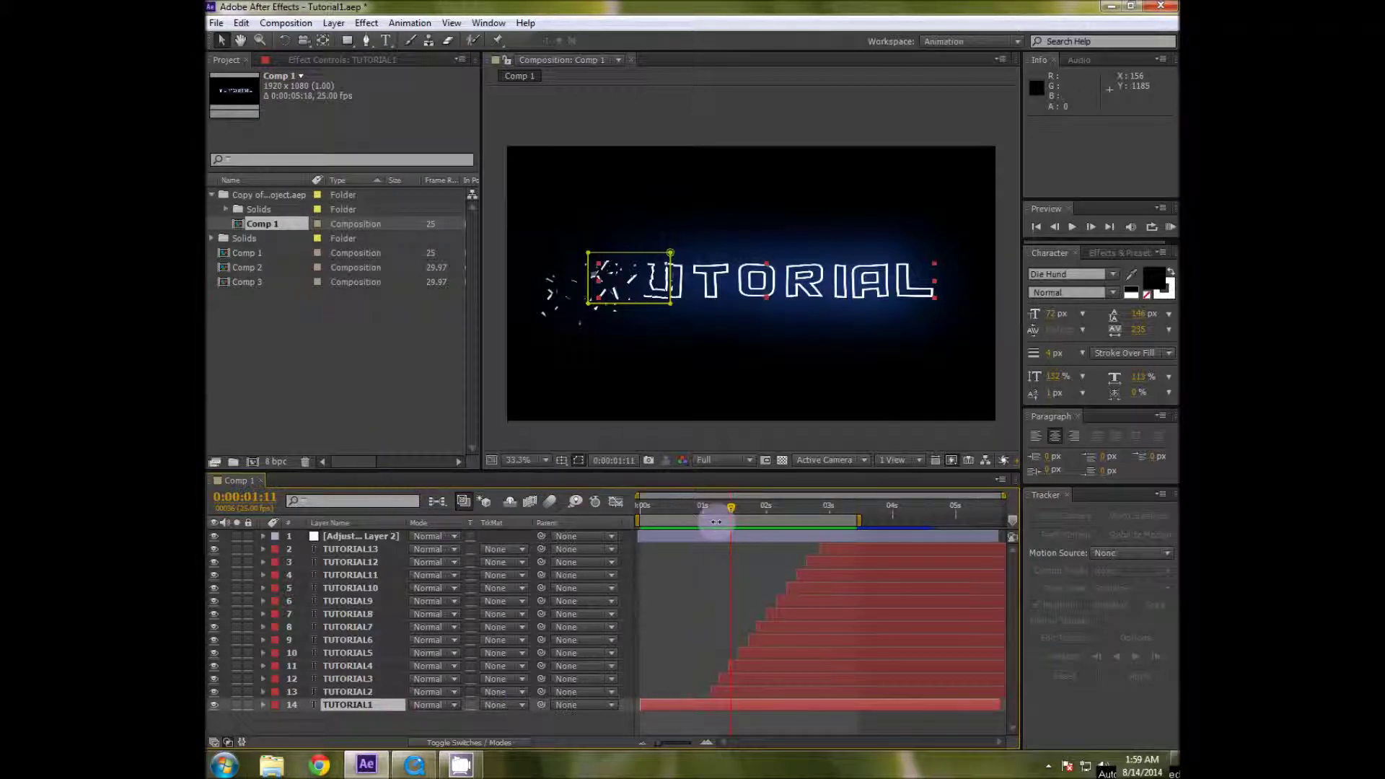
pyautogui.moveTo(729, 509)
pyautogui.mouseDown()
pyautogui.moveTo(710, 507)
pyautogui.moveTo(730, 507)
pyautogui.mouseUp()
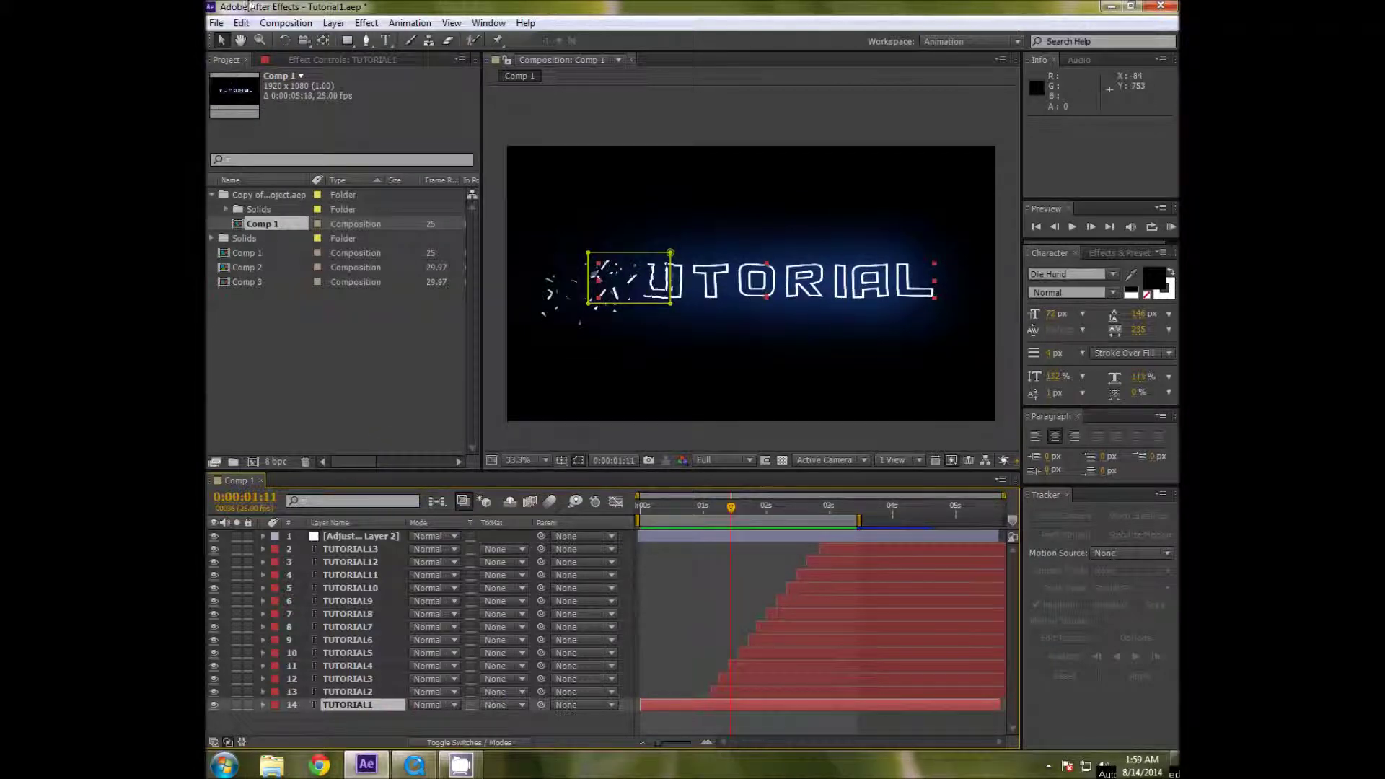
# Create a new composition using a preset size.
pyautogui.click(286, 25)
pyautogui.click(303, 43)
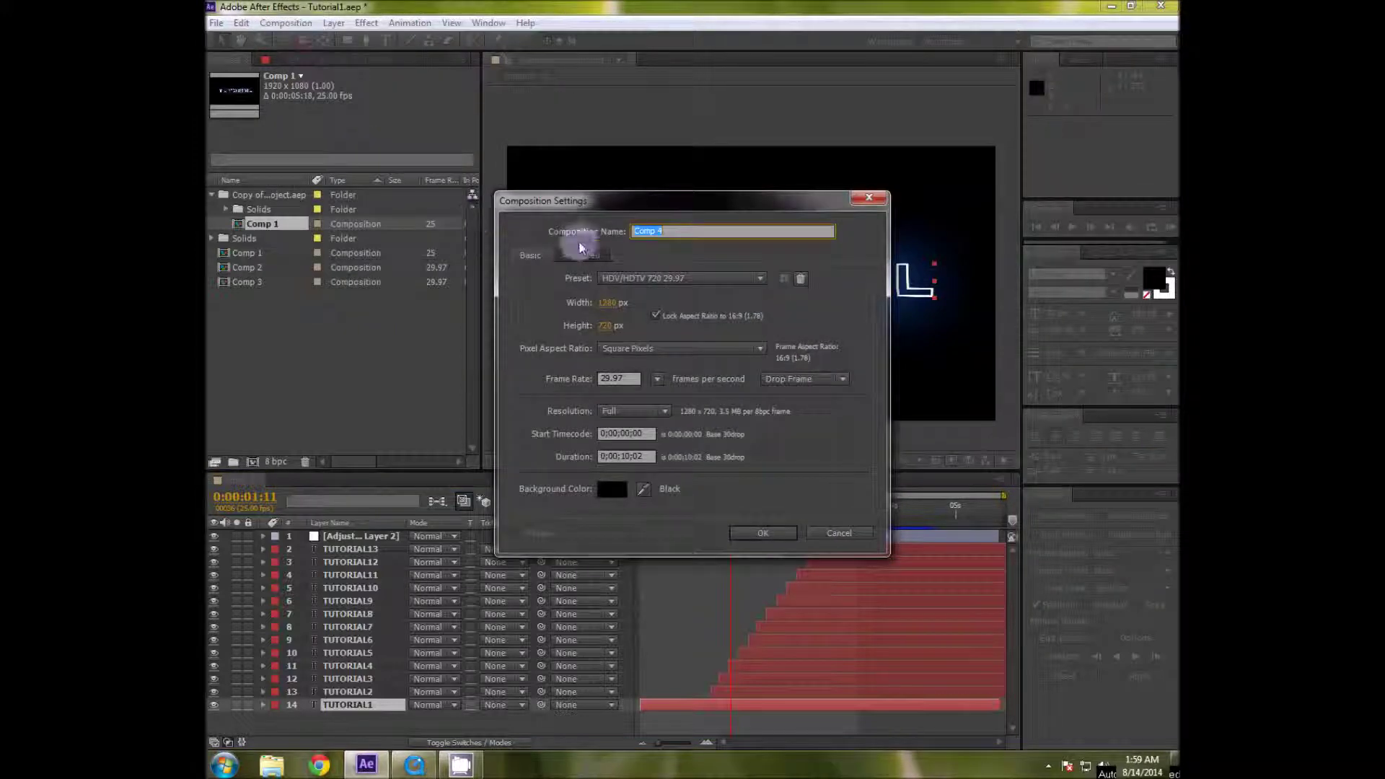
pyautogui.click(724, 279)
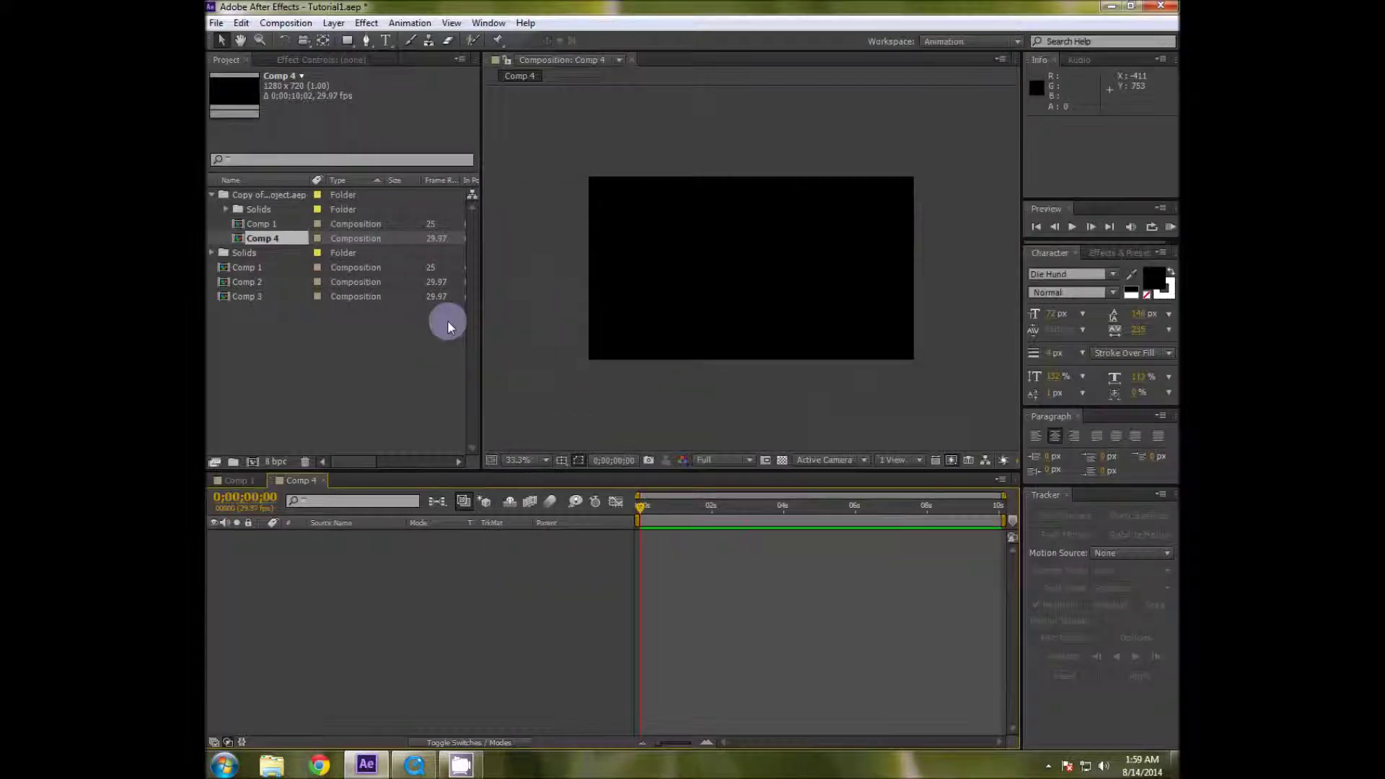
# Add a new text layer to the composition and set the viewer zoom to Fit up to 100%.
pyautogui.click(328, 59)
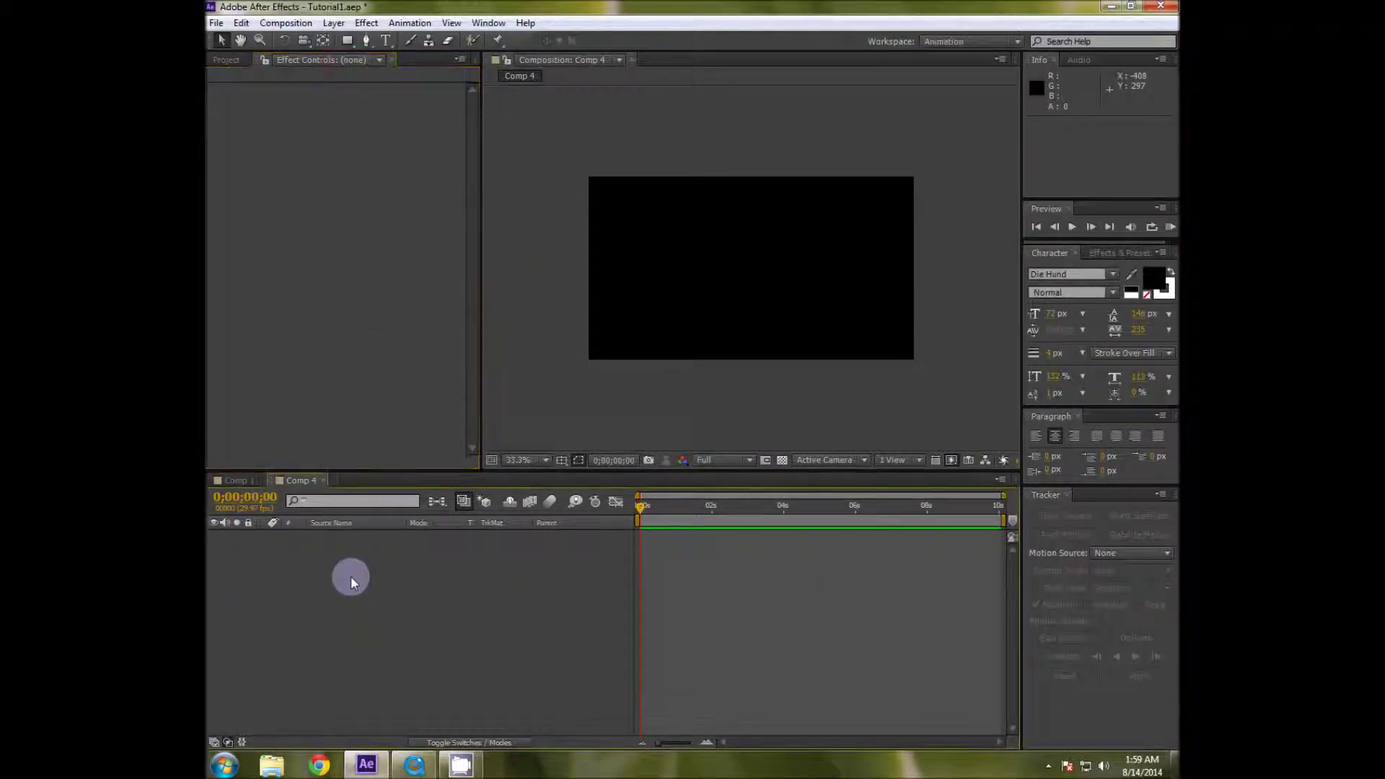
pyautogui.click(372, 23)
pyautogui.moveTo(334, 22)
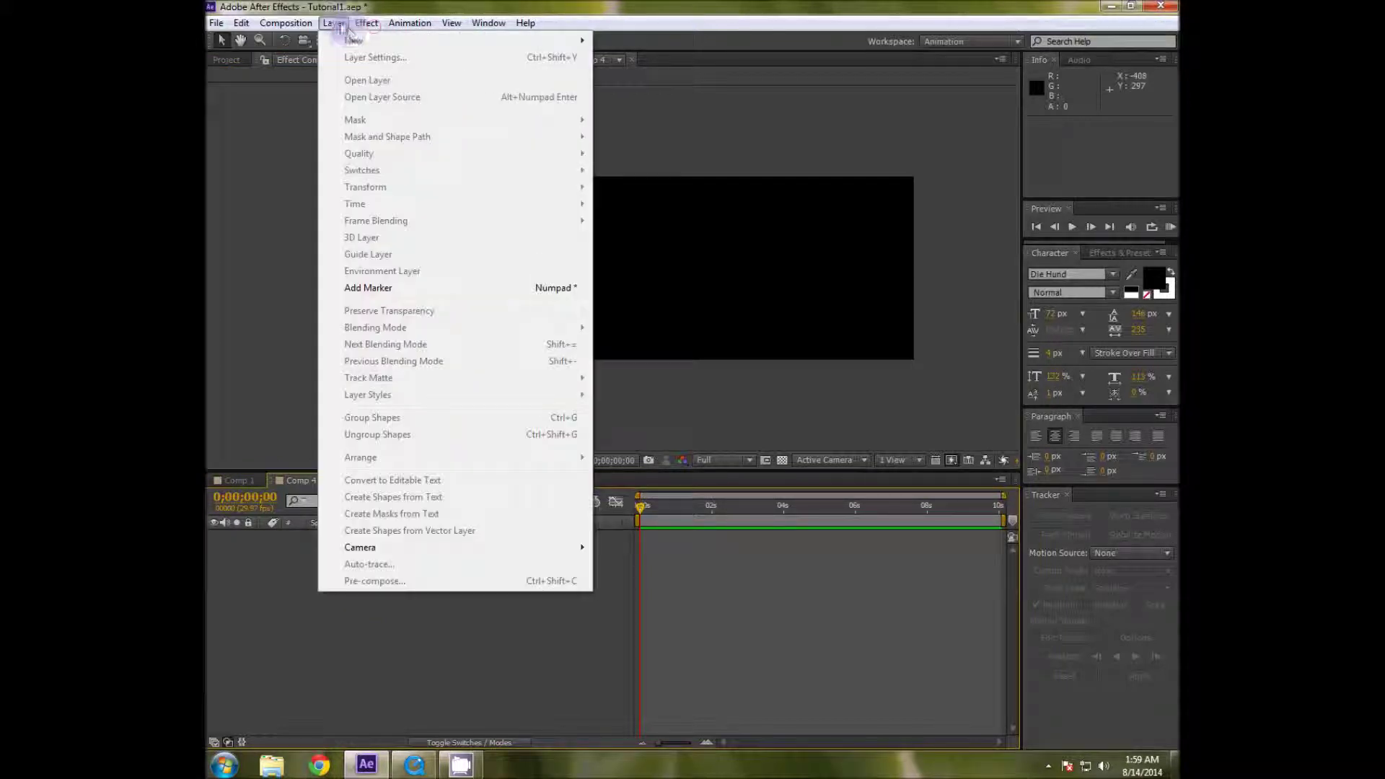
pyautogui.moveTo(447, 41)
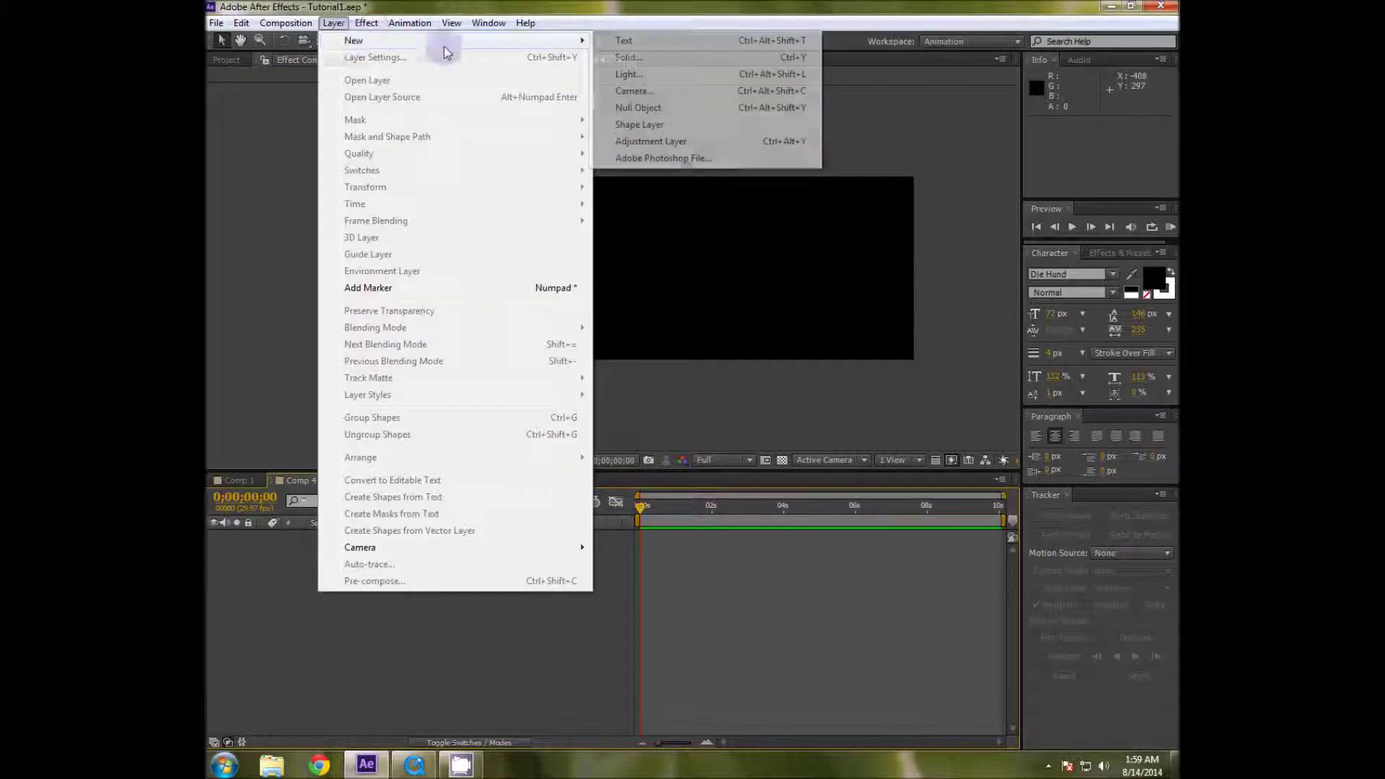
pyautogui.click(659, 43)
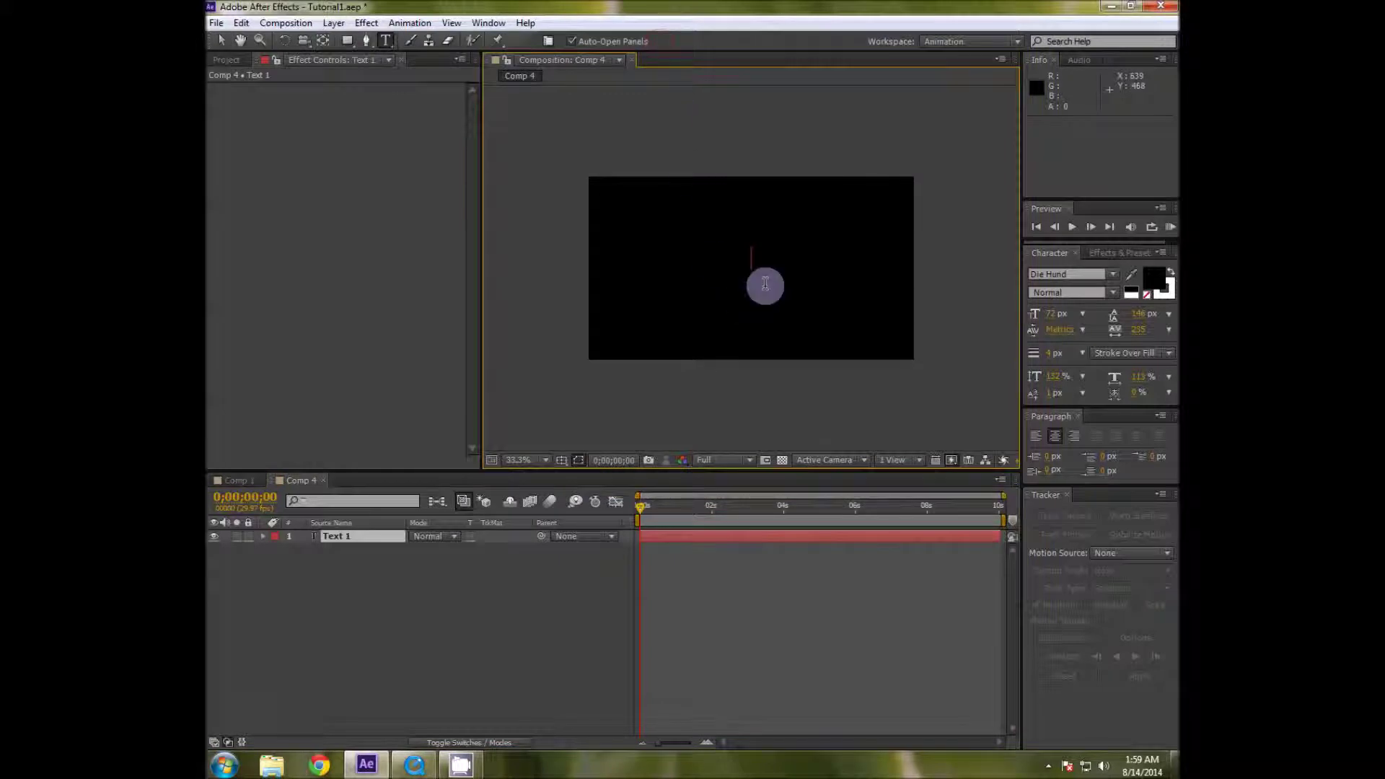
pyautogui.click(527, 460)
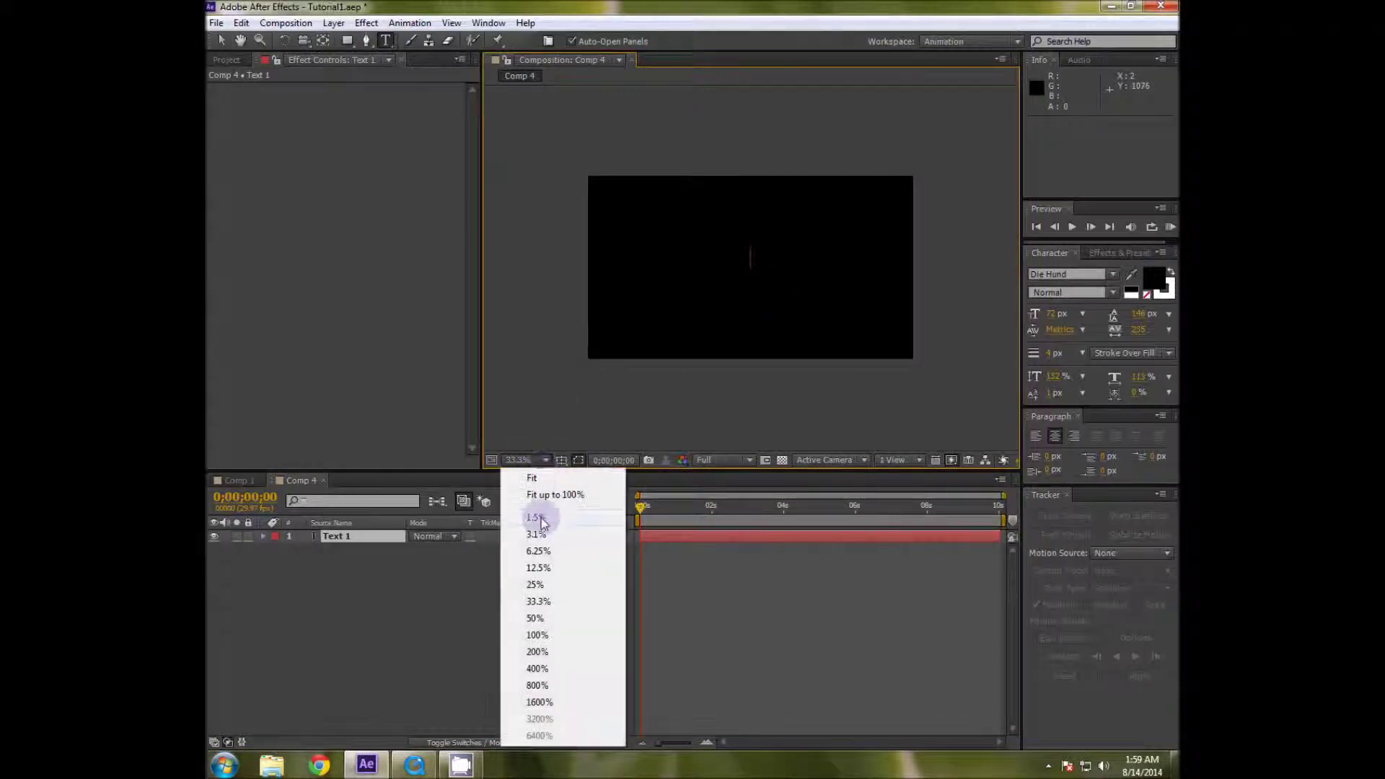
pyautogui.click(545, 497)
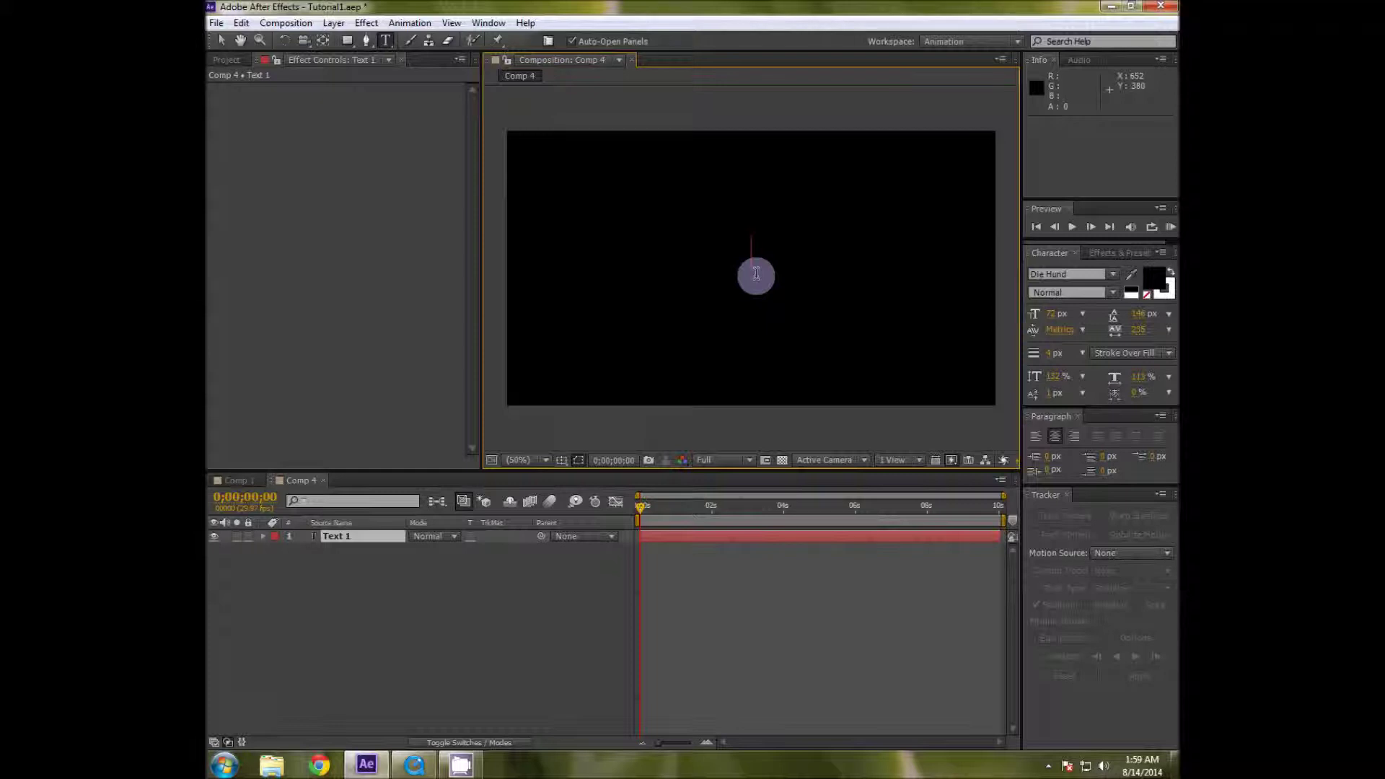
# Type TUTORIAL as the text and nudge it slightly lower in the frame.
pyautogui.write('TUT')
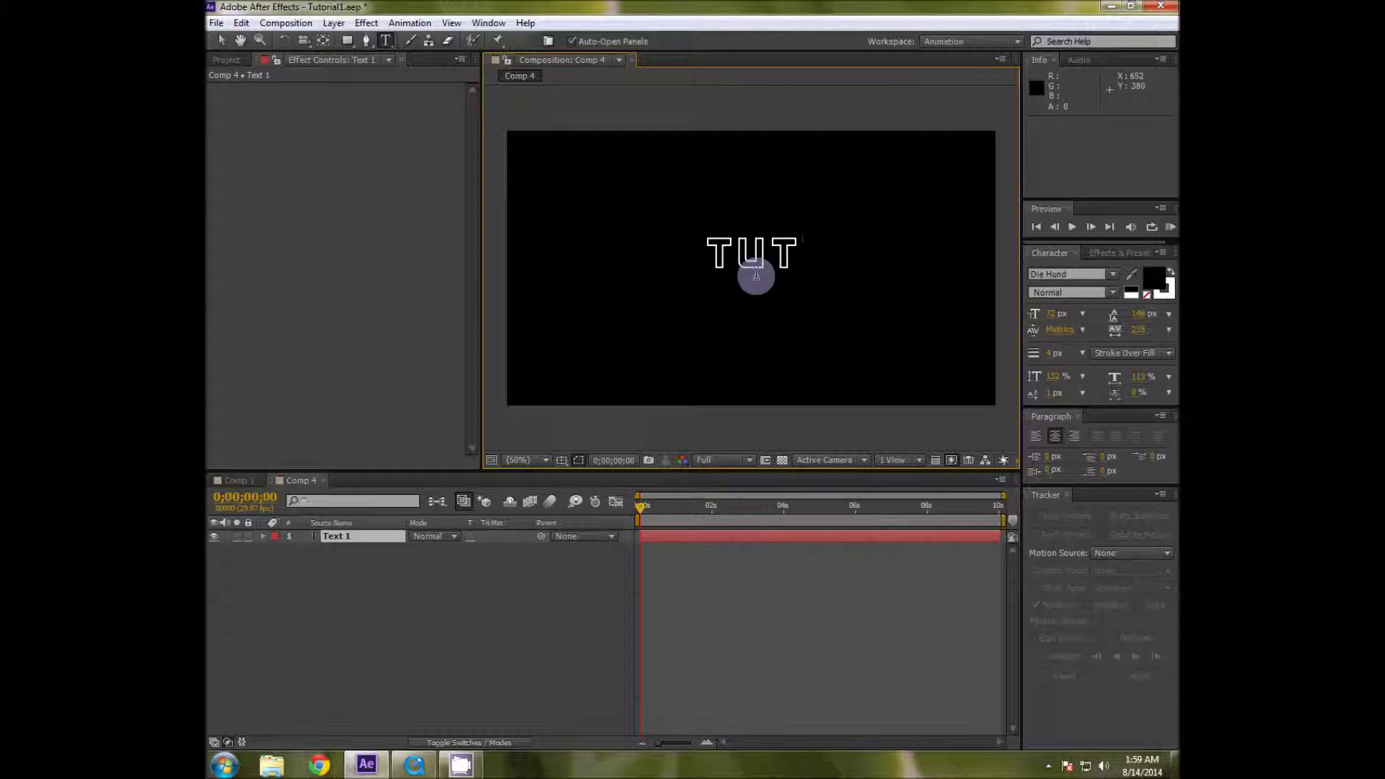
pyautogui.write('ORIAL')
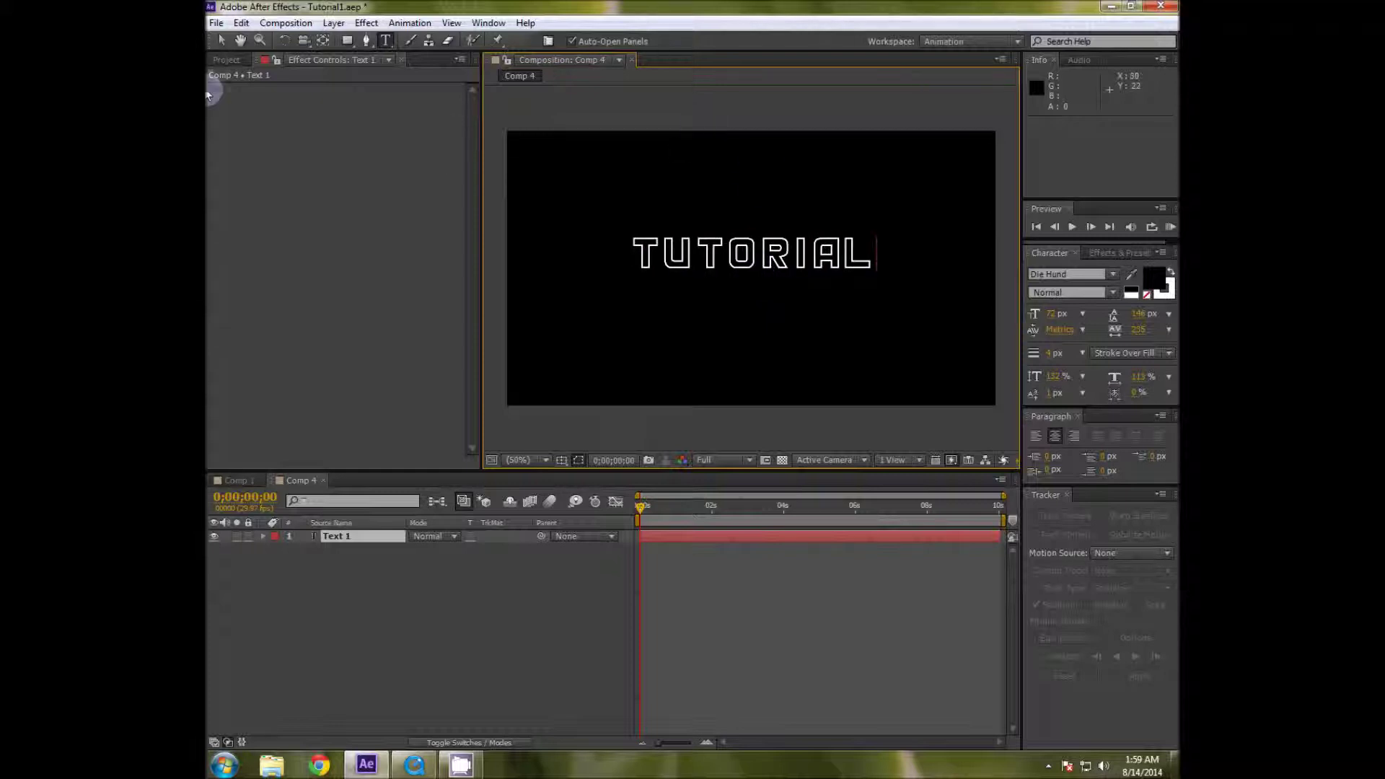
pyautogui.click(222, 41)
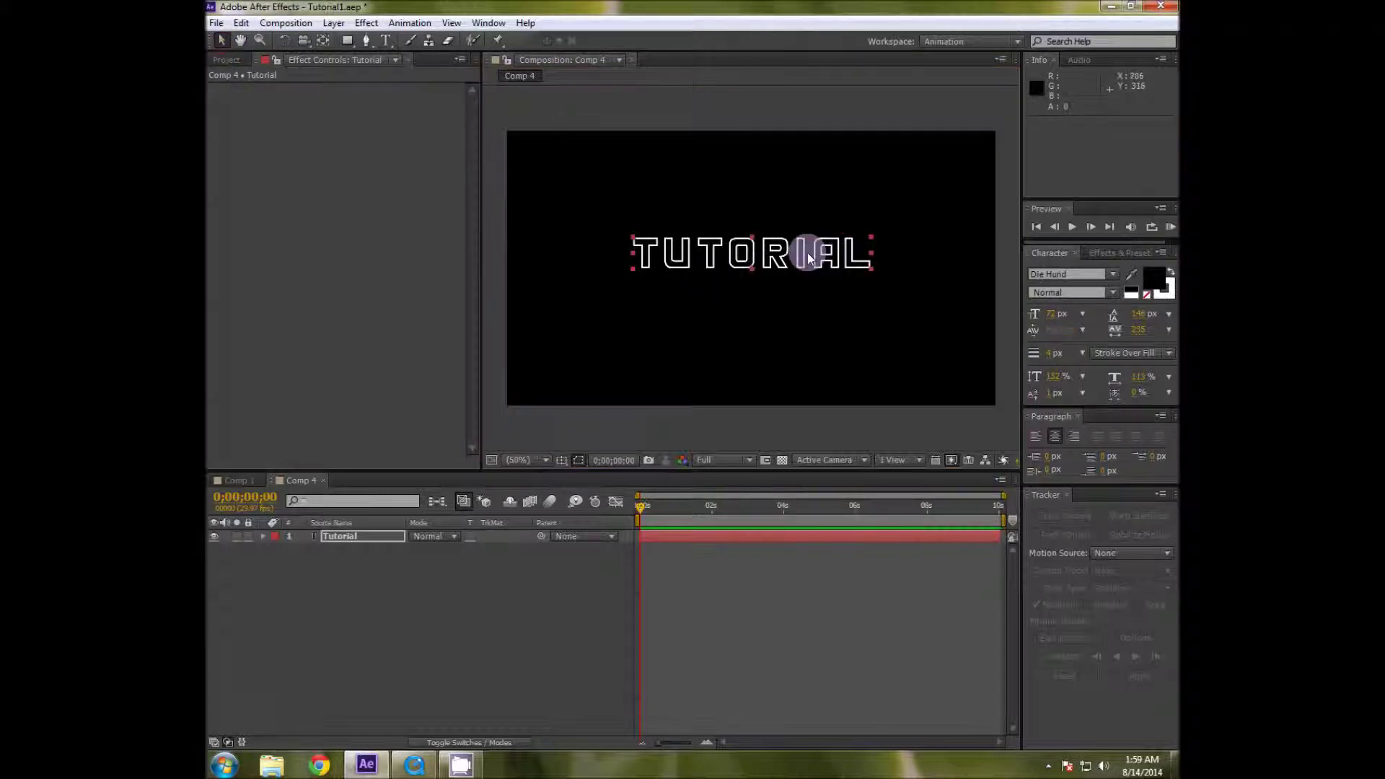
pyautogui.moveTo(810, 253); pyautogui.dragTo(806, 280)
# Duplicate the Tutorial text layer with Ctrl+D and name the copy Break 1.
pyautogui.click(415, 624)
pyautogui.click(373, 536)
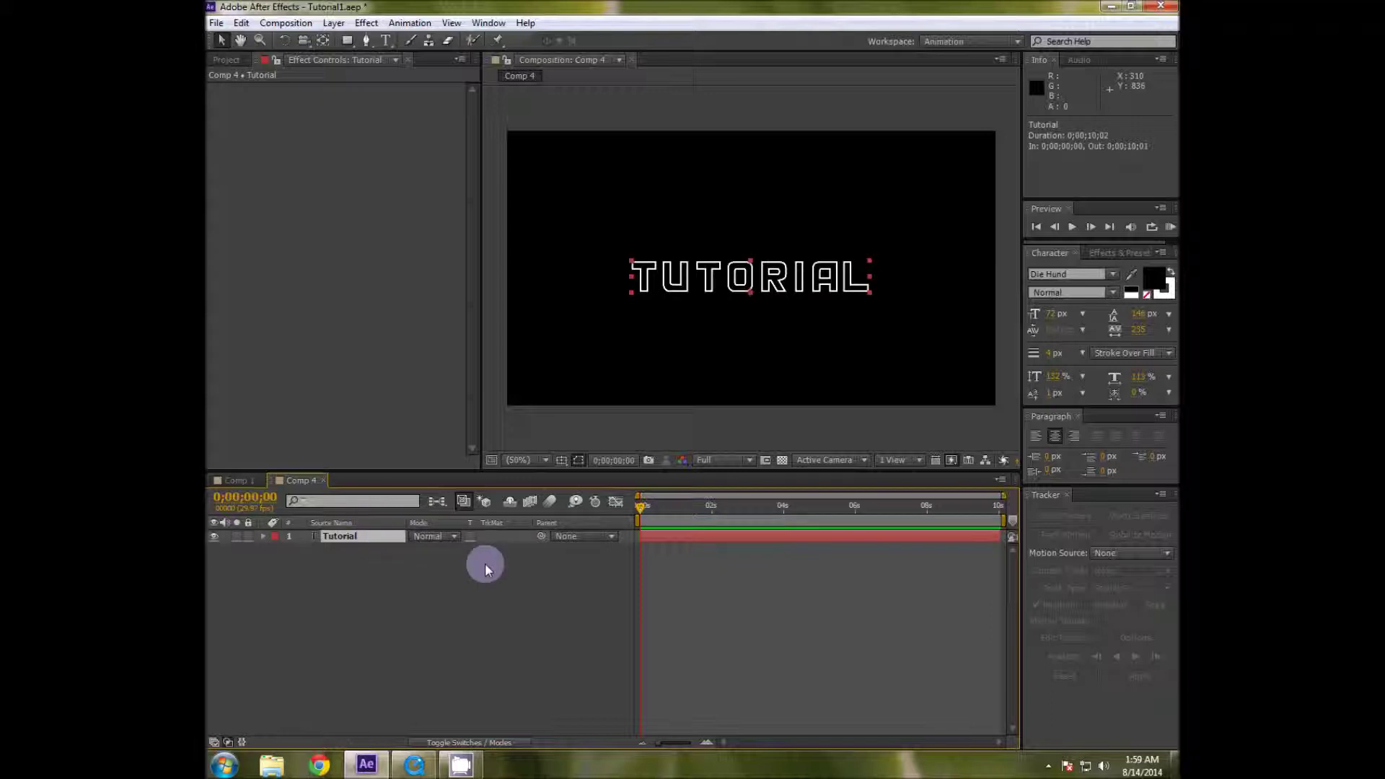
pyautogui.hotkey('ctrl', 'd')
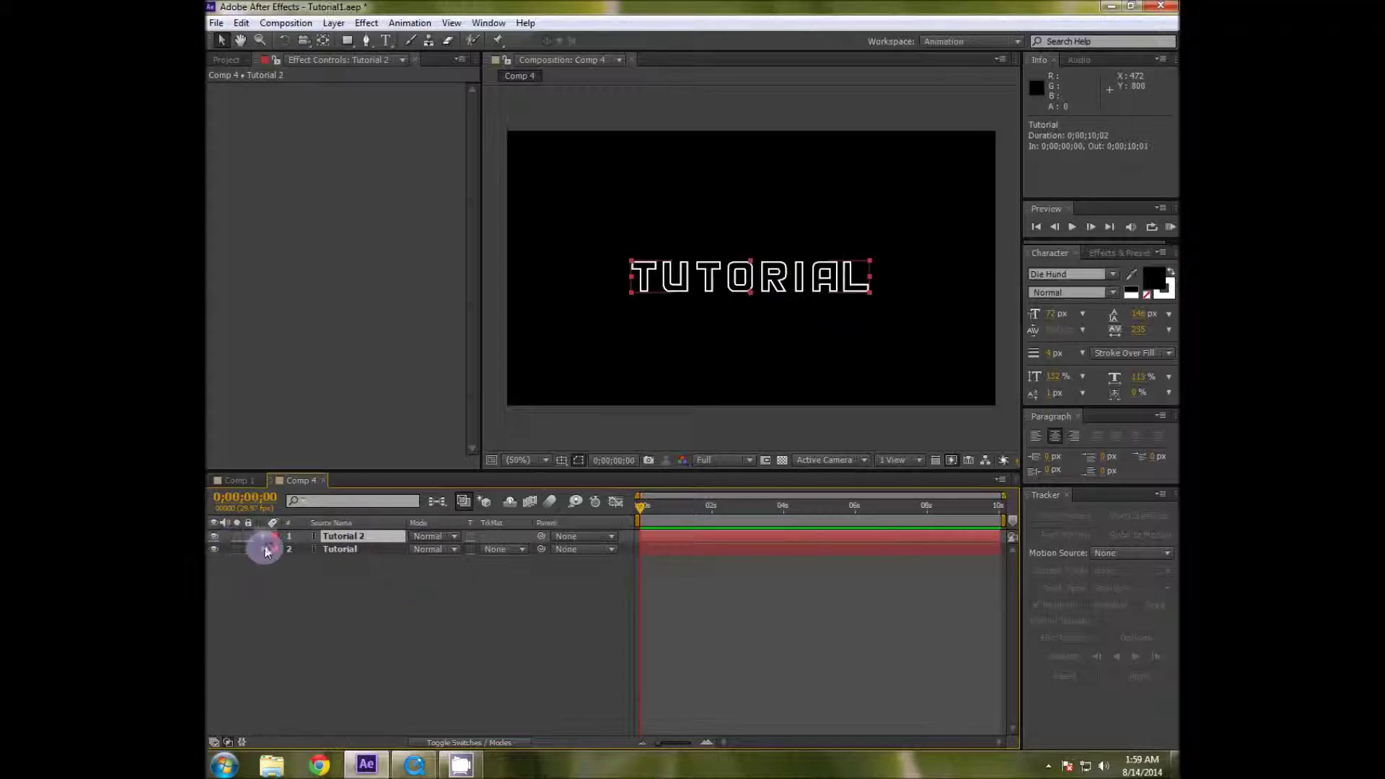
pyautogui.write('Br')
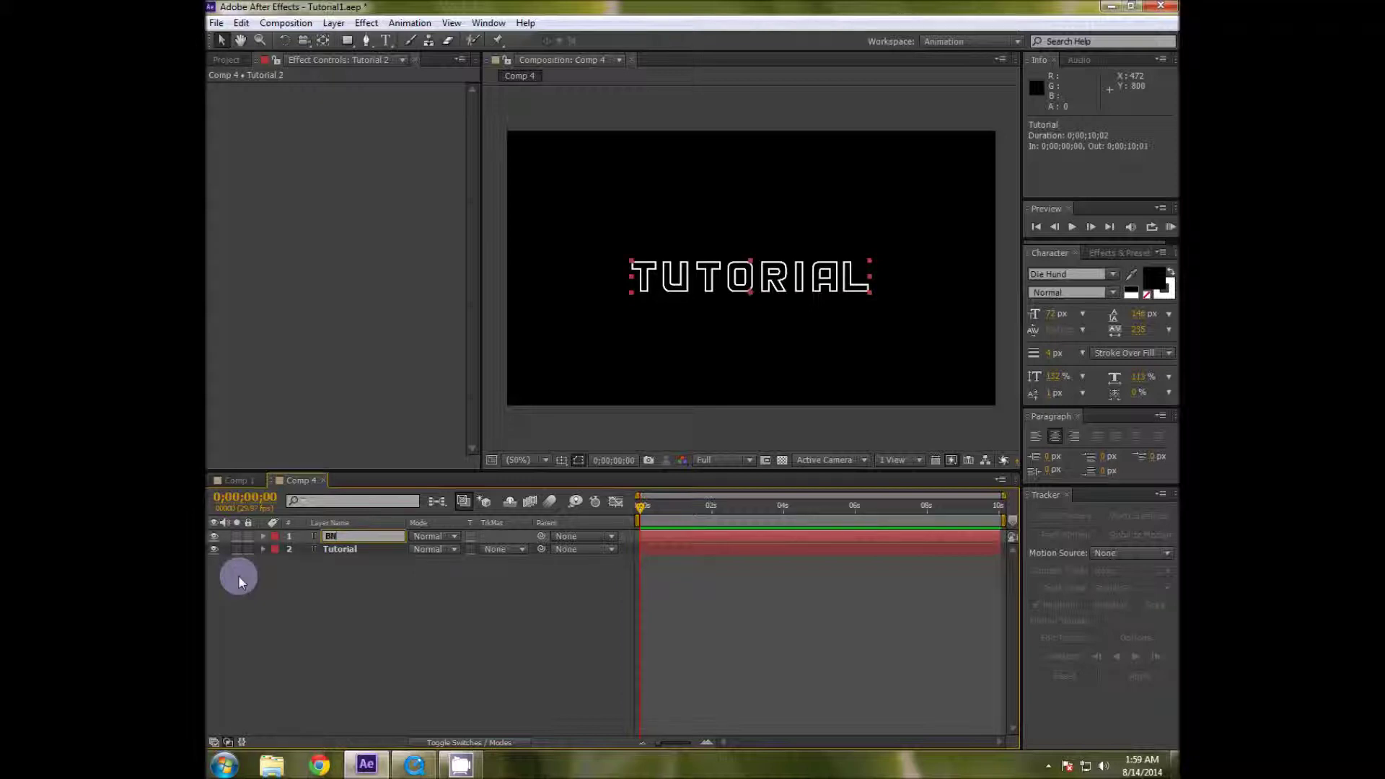
pyautogui.write('eak 1')
pyautogui.press('Return')
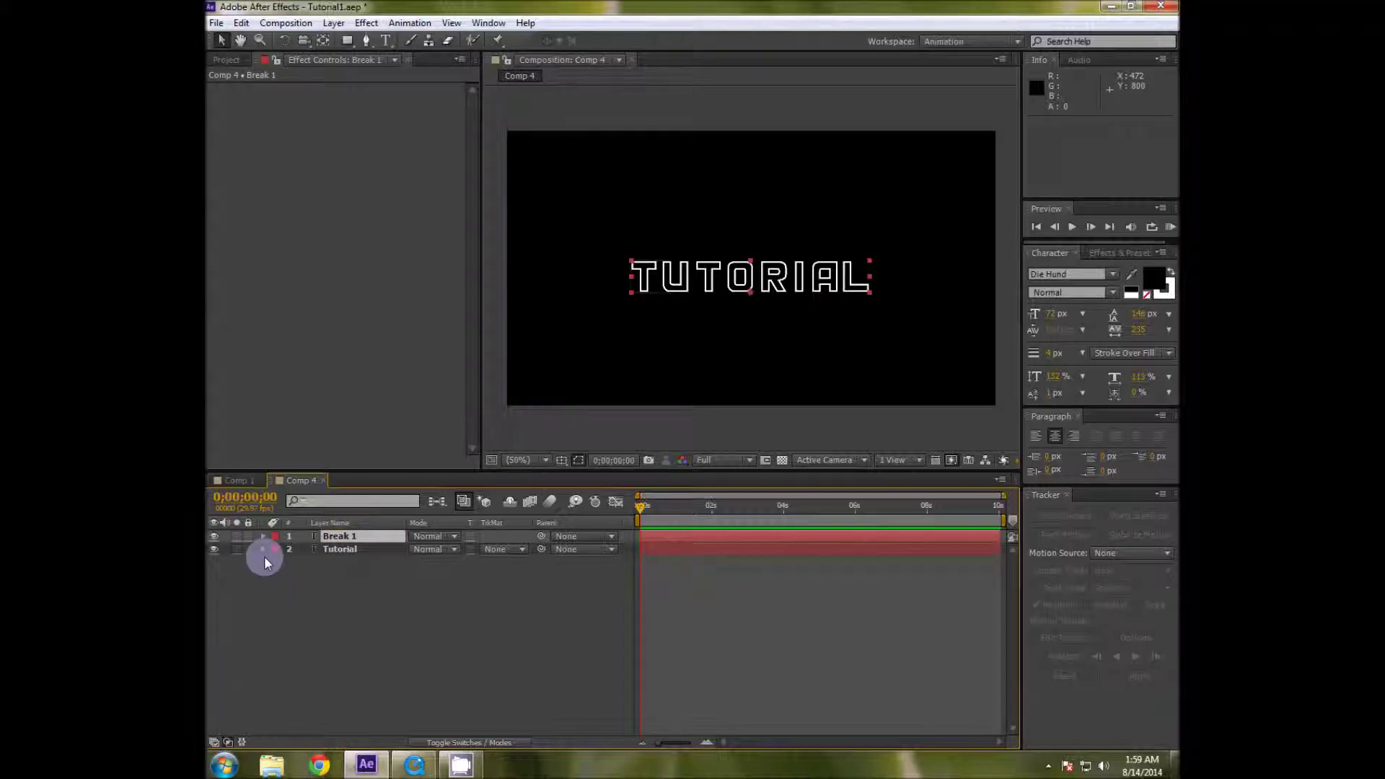
# Give the Break 1 layer a Yellow label.
pyautogui.click(273, 536)
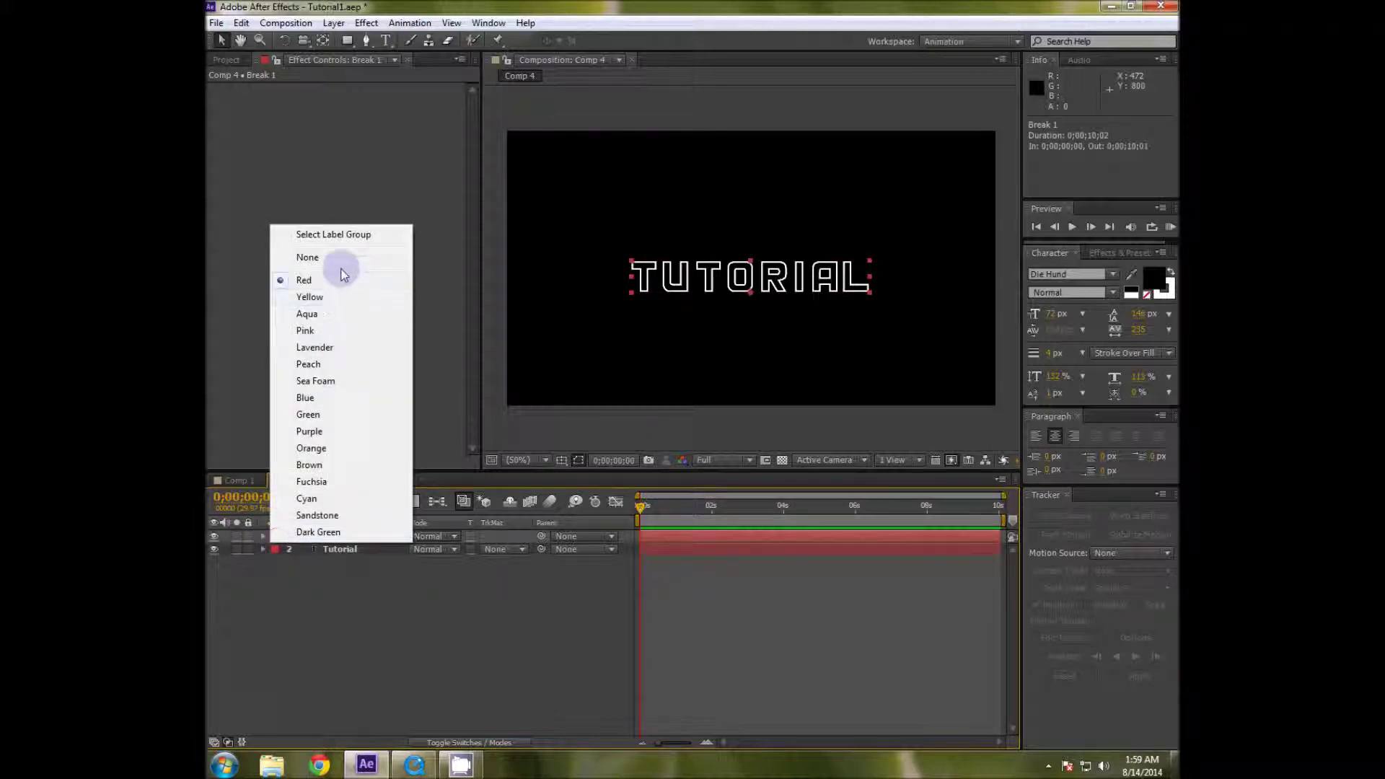
pyautogui.click(339, 298)
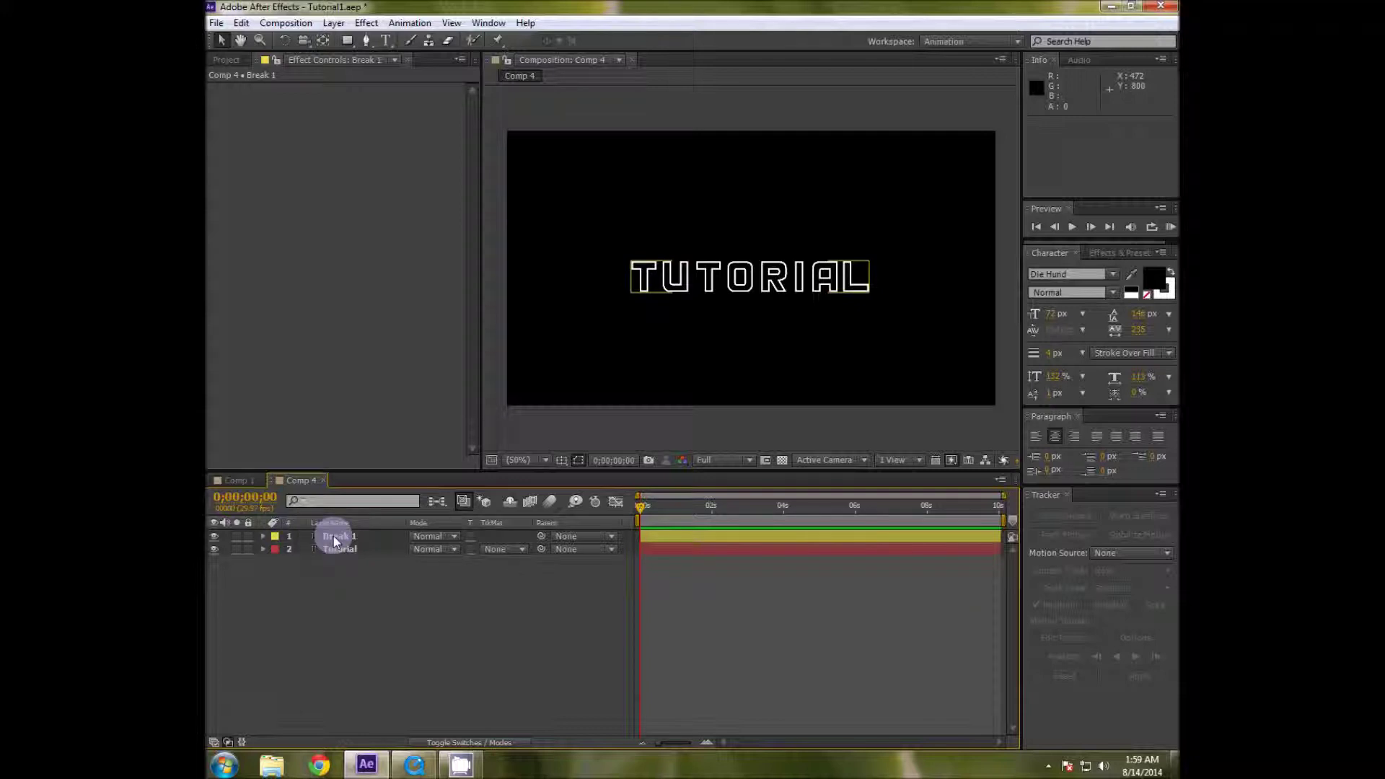
pyautogui.click(309, 537)
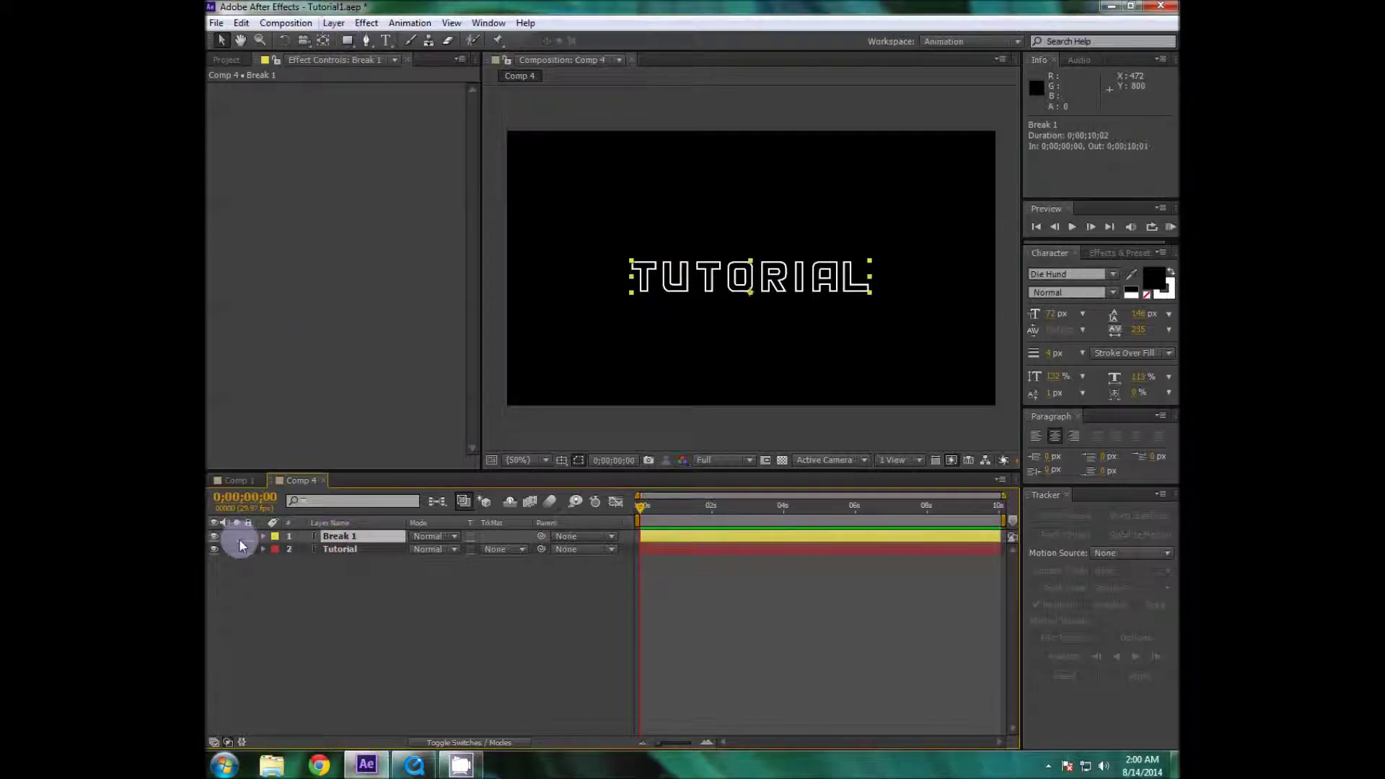
# Apply CC Pixel Polly to Break 1 and preview the text shattering.
pyautogui.click(366, 22)
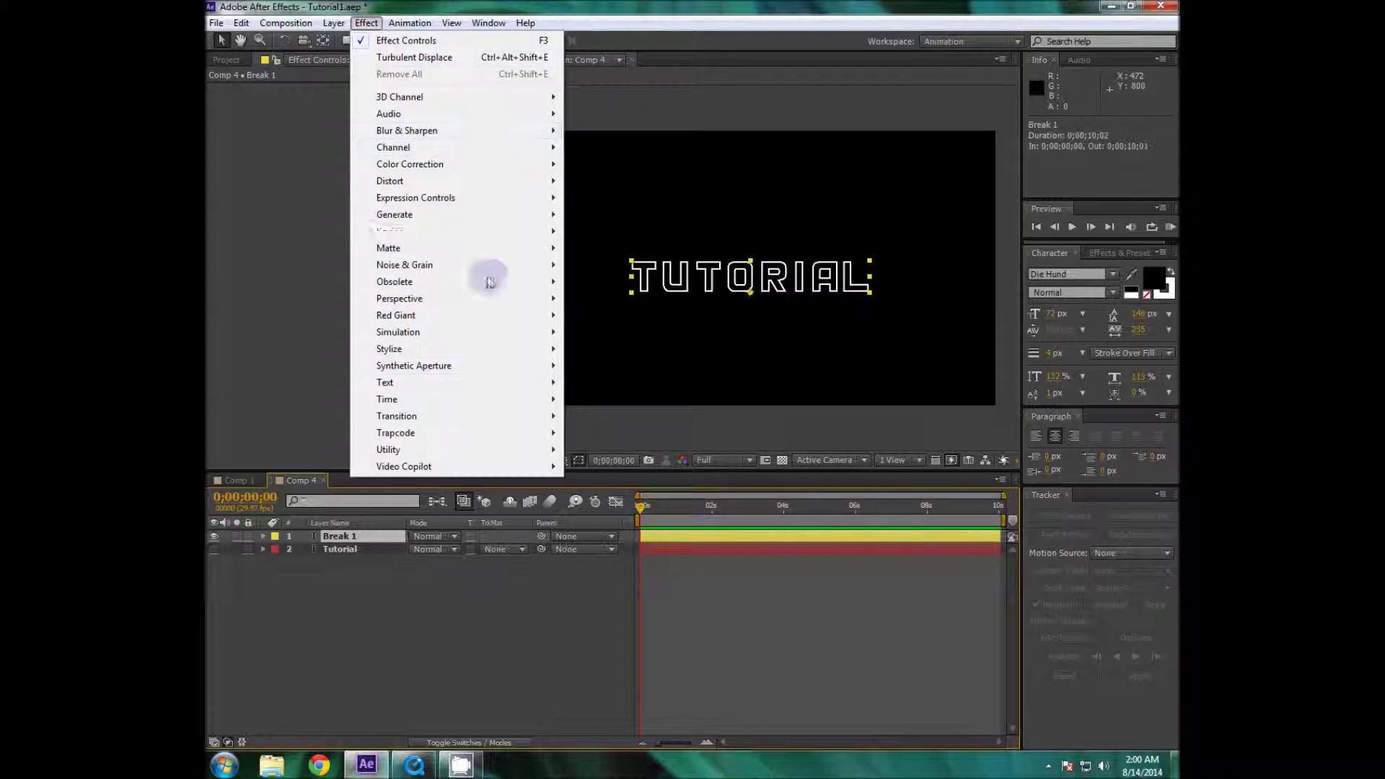
pyautogui.moveTo(490, 433)
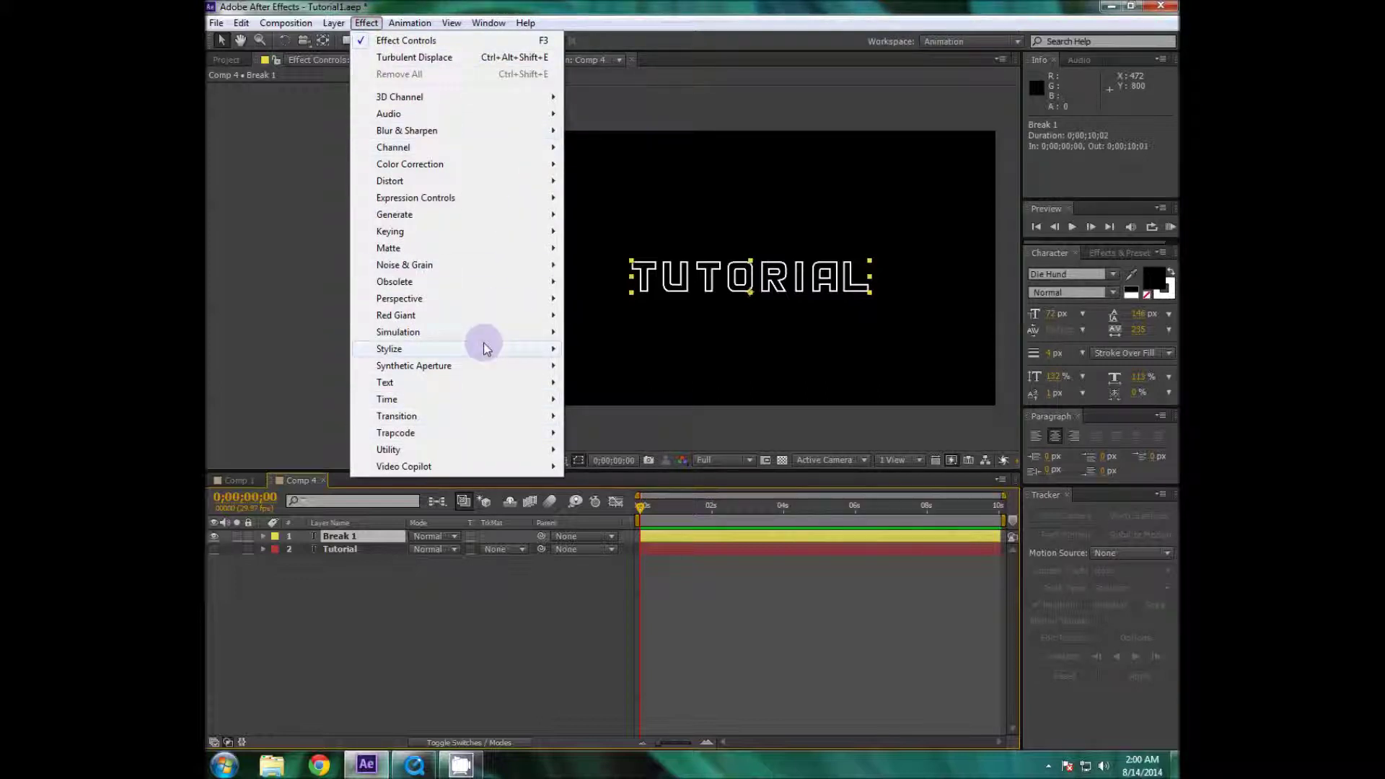
pyautogui.moveTo(486, 339)
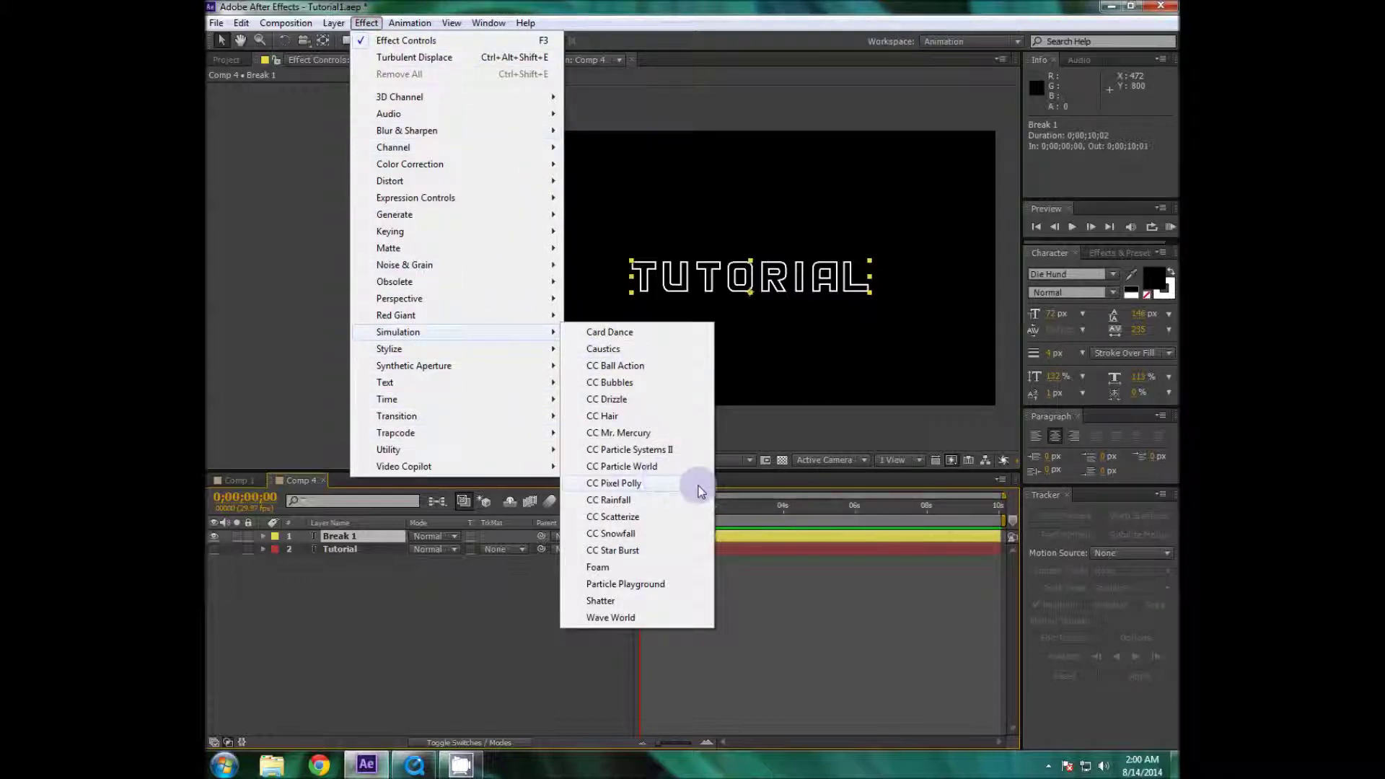
pyautogui.click(621, 488)
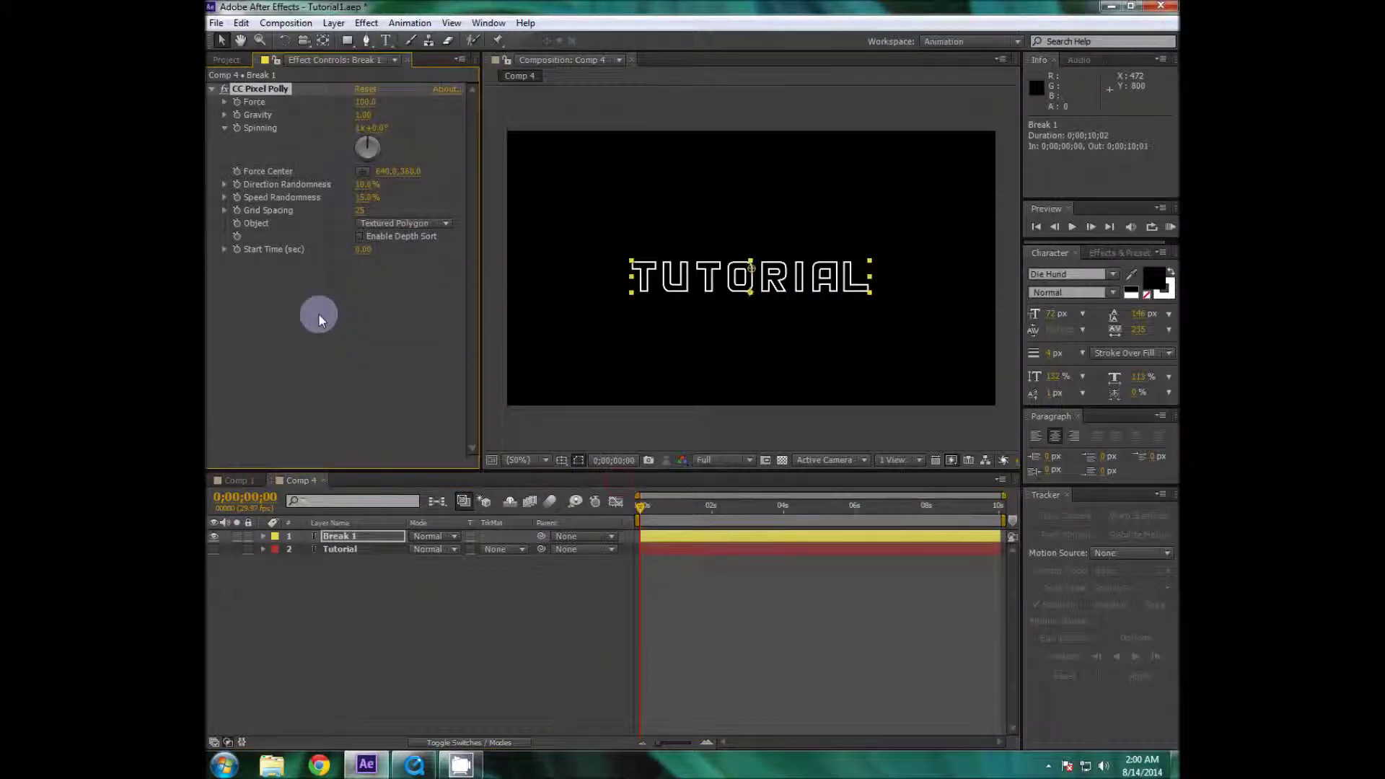
pyautogui.moveTo(640, 505)
pyautogui.mouseDown()
pyautogui.moveTo(675, 510)
pyautogui.moveTo(644, 508)
pyautogui.mouseUp()
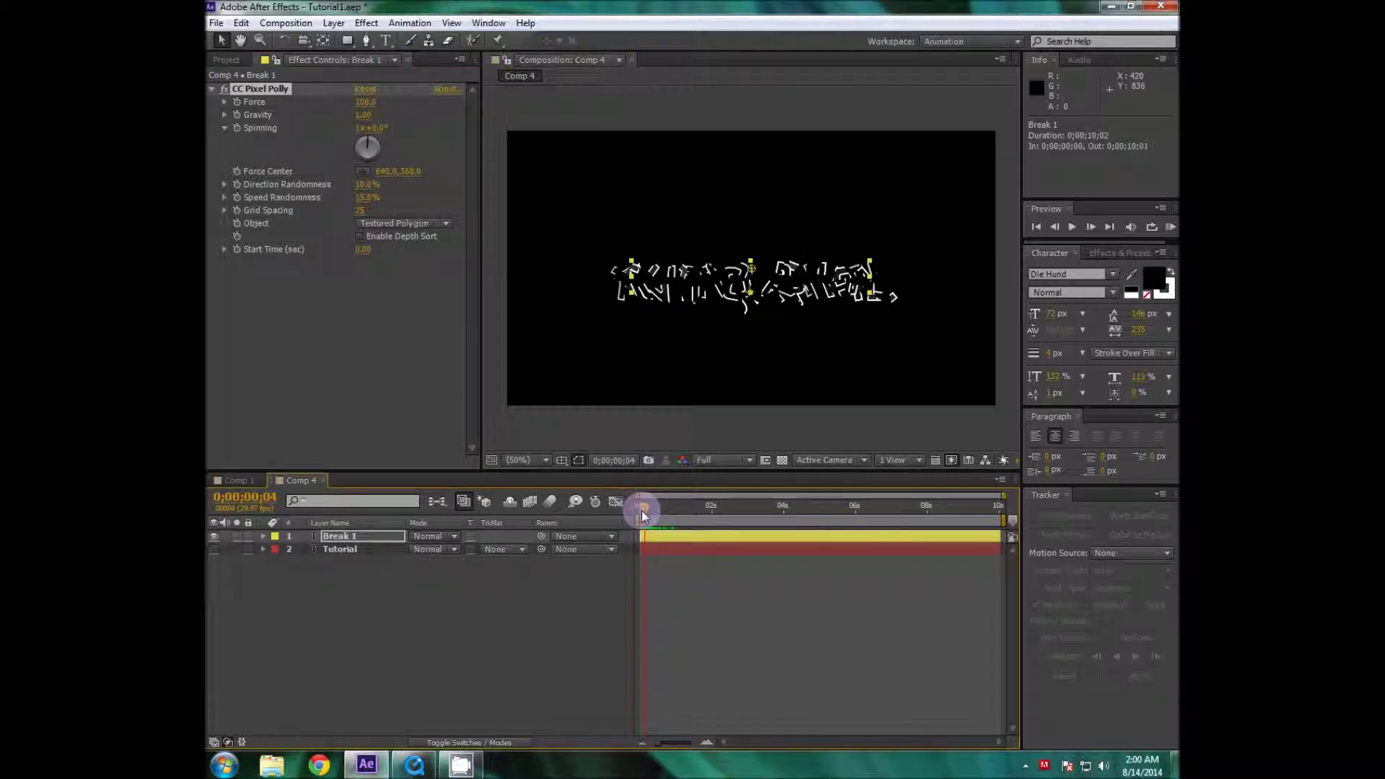
# Try Grid Spacing values of 44, 5 and 1, previewing the fragments each time.
pyautogui.click(366, 209)
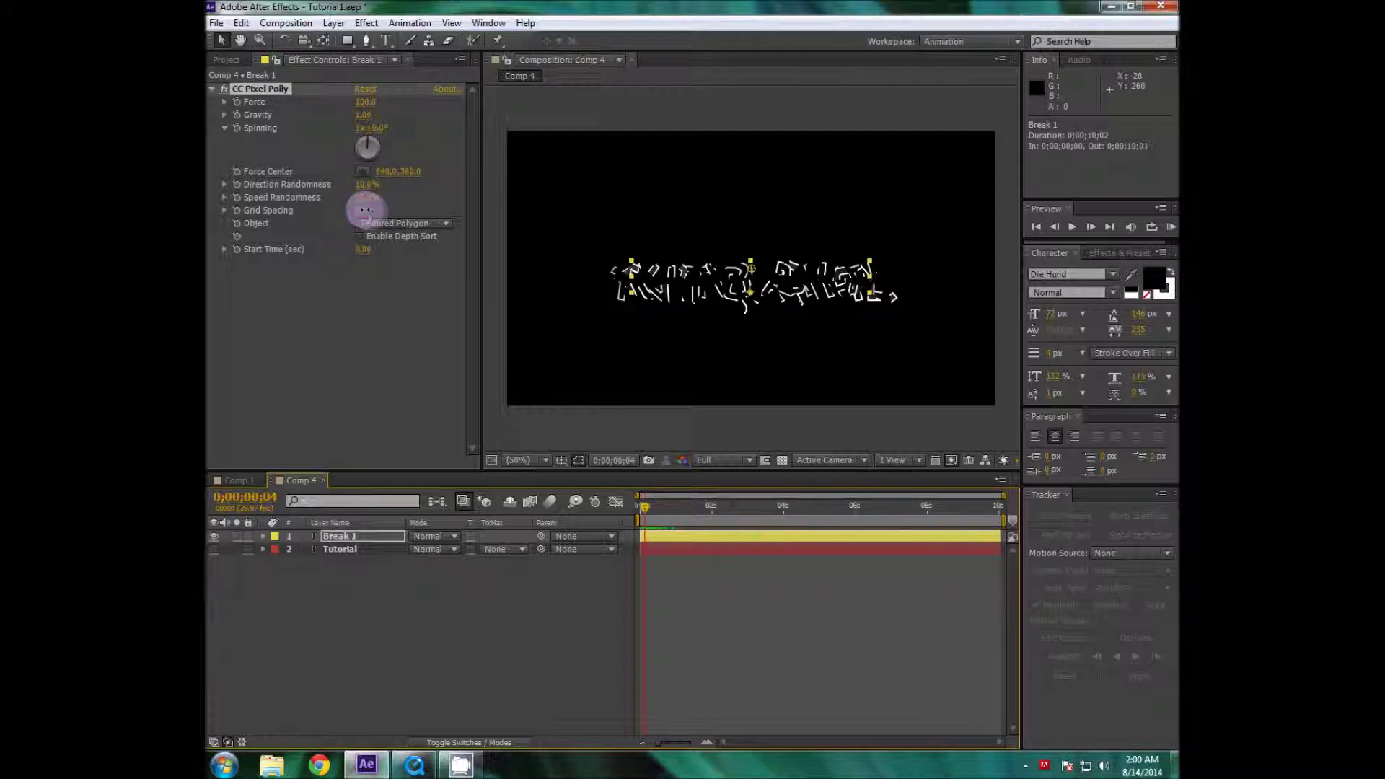
pyautogui.moveTo(366, 210); pyautogui.dragTo(381, 210)
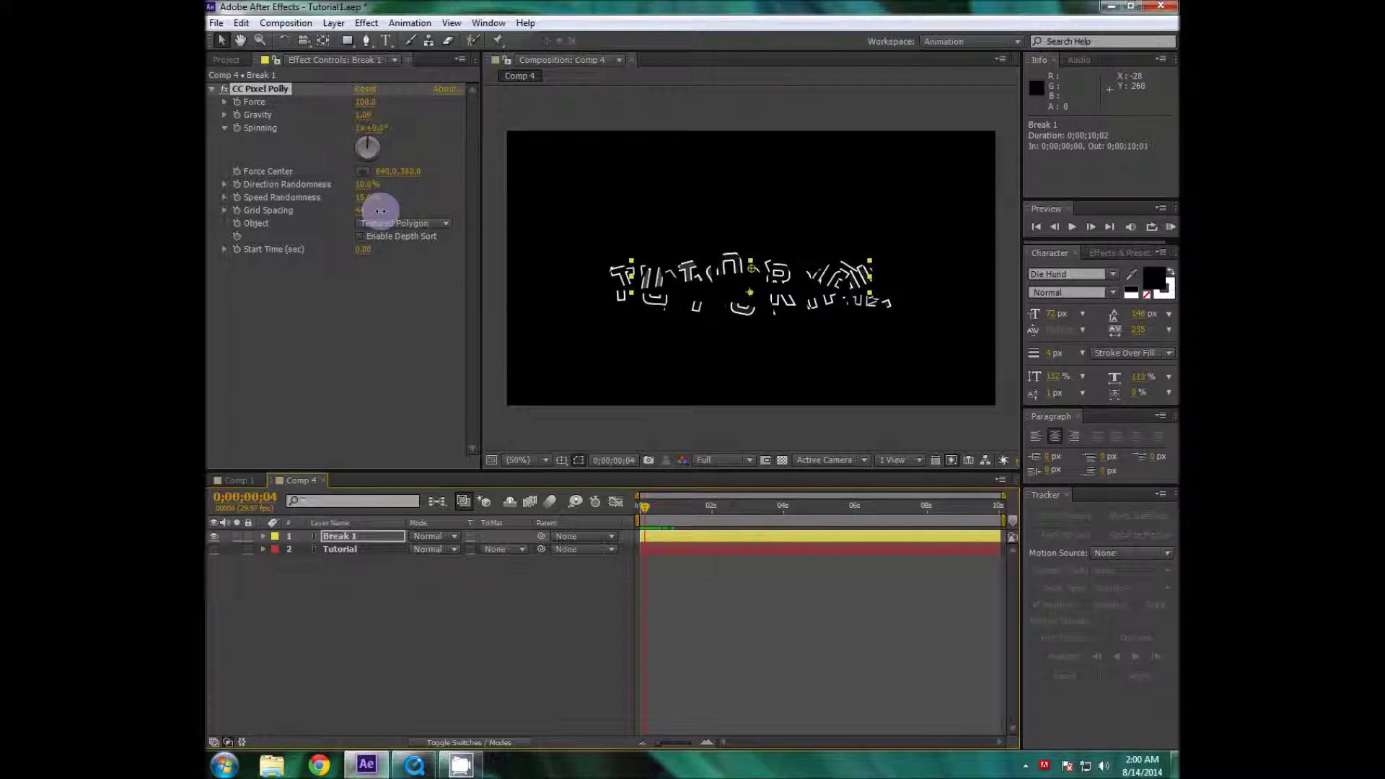
pyautogui.moveTo(783, 509); pyautogui.dragTo(649, 512)
pyautogui.click(359, 231)
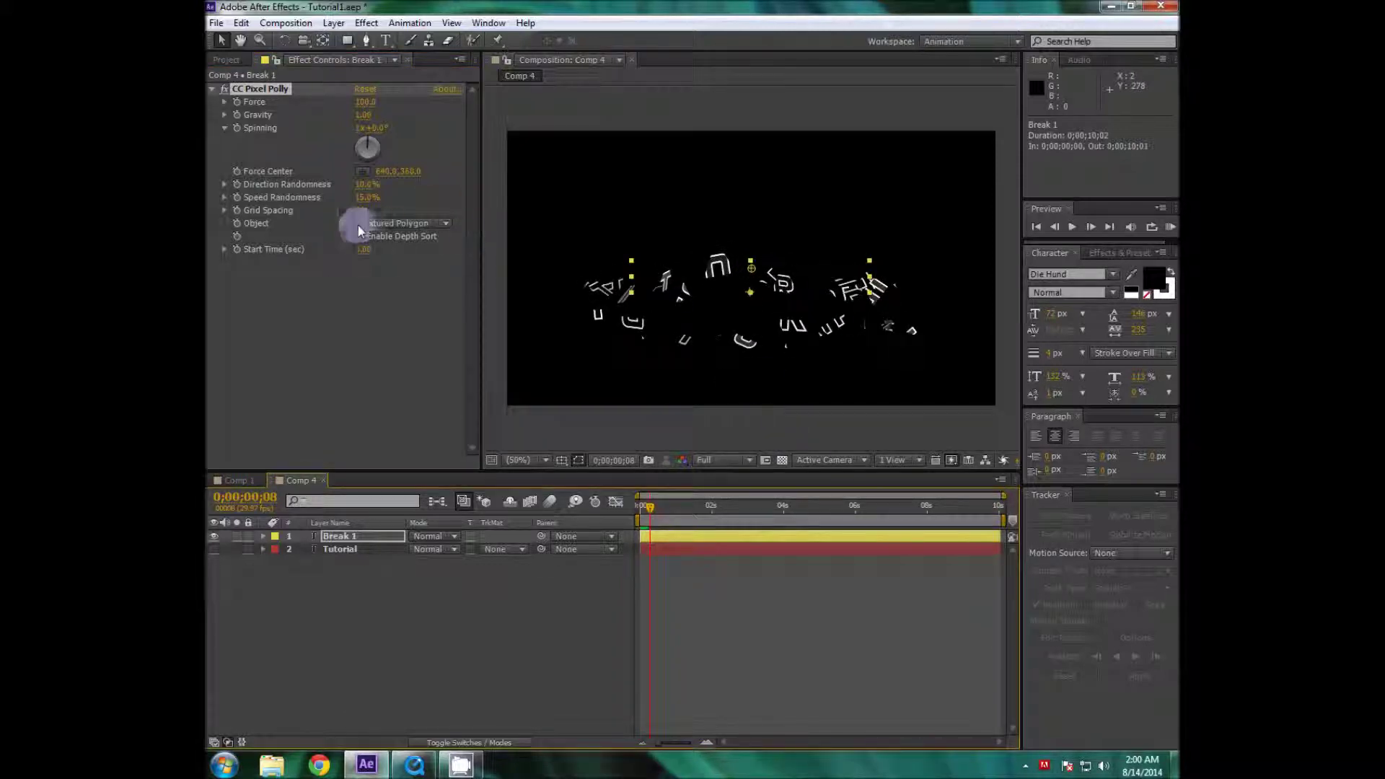
pyautogui.moveTo(358, 210); pyautogui.dragTo(310, 210)
pyautogui.click(669, 514)
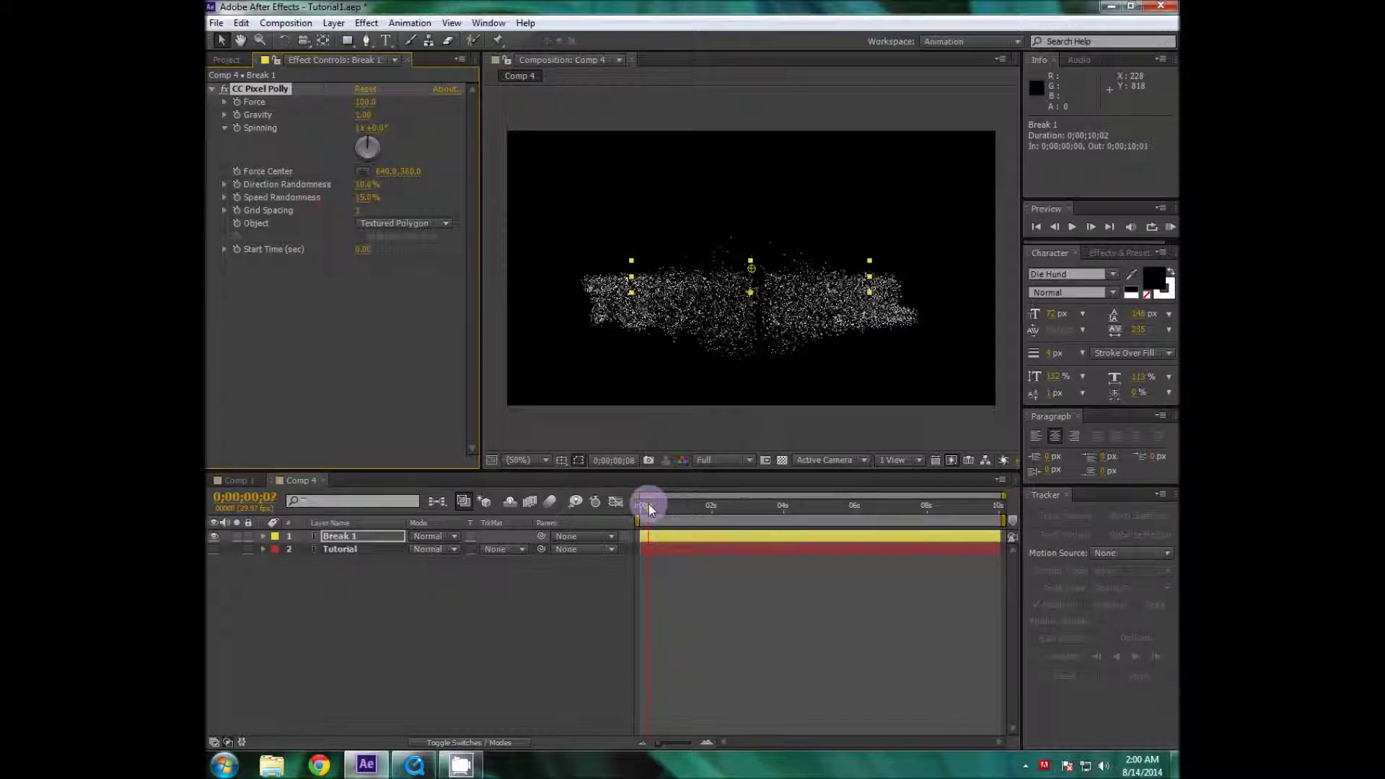
pyautogui.moveTo(650, 509)
pyautogui.mouseDown()
pyautogui.moveTo(635, 509)
pyautogui.moveTo(658, 512)
pyautogui.moveTo(644, 521)
pyautogui.mouseUp()
pyautogui.moveTo(364, 184); pyautogui.dragTo(375, 214)
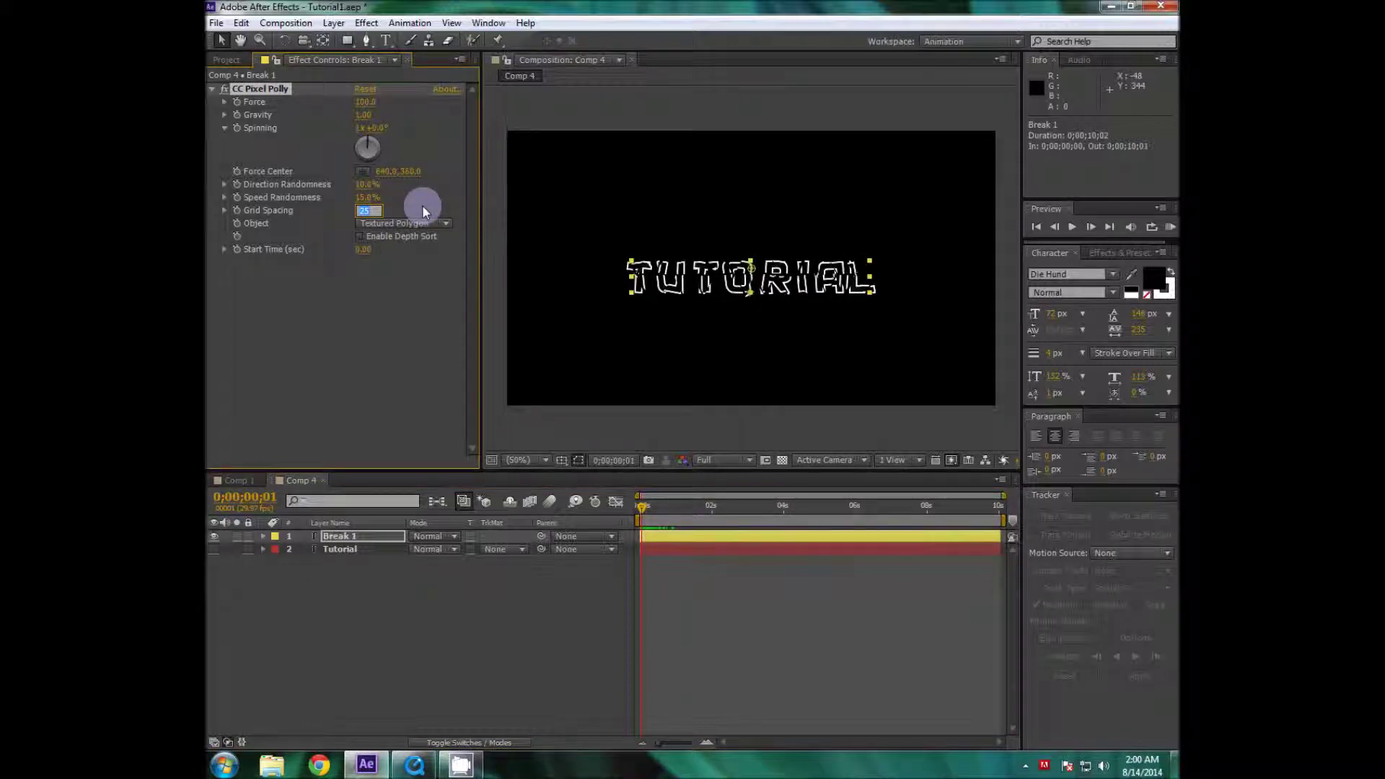
# Set Grid Spacing to 16 and preview the shatter from frame 0;00;00;03.
pyautogui.write('16')
pyautogui.press('Return')
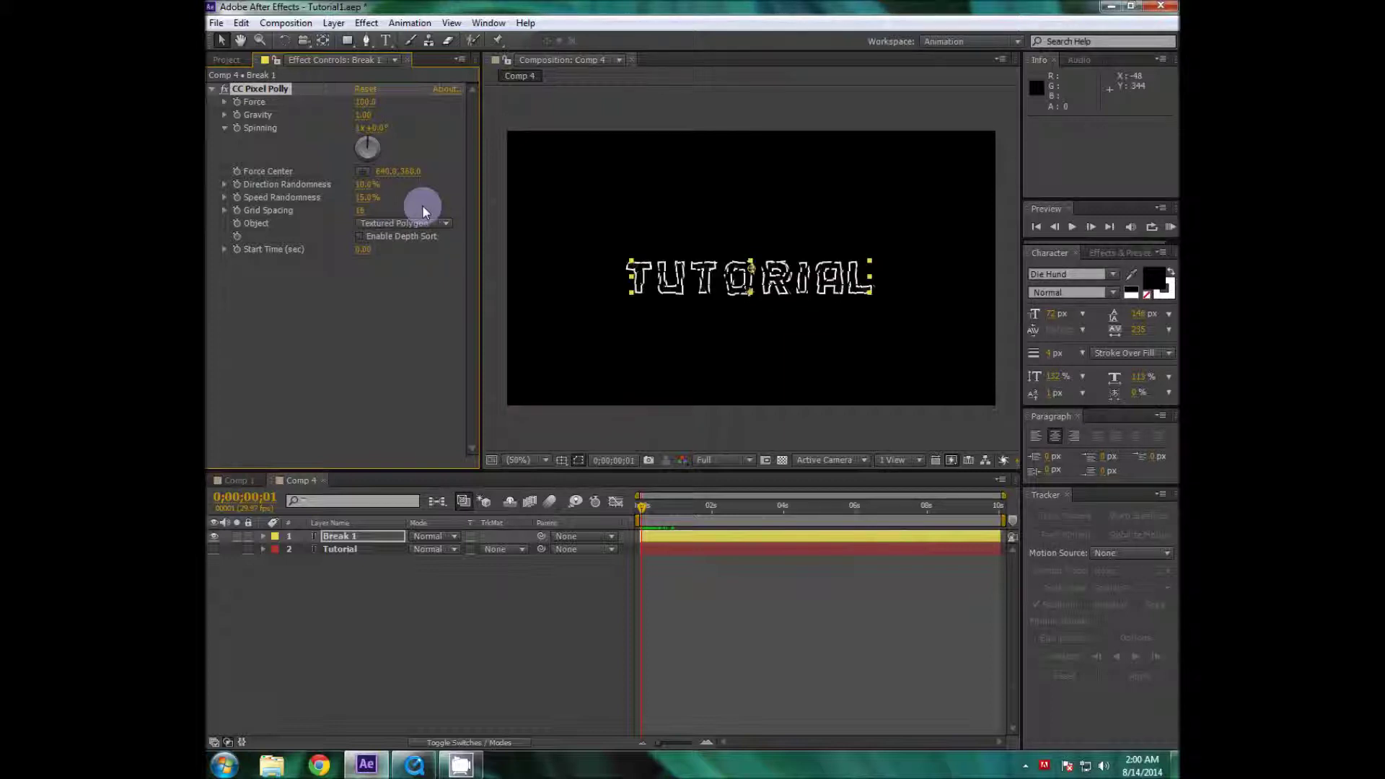
pyautogui.moveTo(634, 499)
pyautogui.mouseDown()
pyautogui.moveTo(657, 513)
pyautogui.moveTo(645, 513)
pyautogui.mouseUp()
pyautogui.moveTo(347, 113)
pyautogui.mouseDown()
pyautogui.moveTo(432, 107)
pyautogui.moveTo(352, 116)
pyautogui.mouseUp()
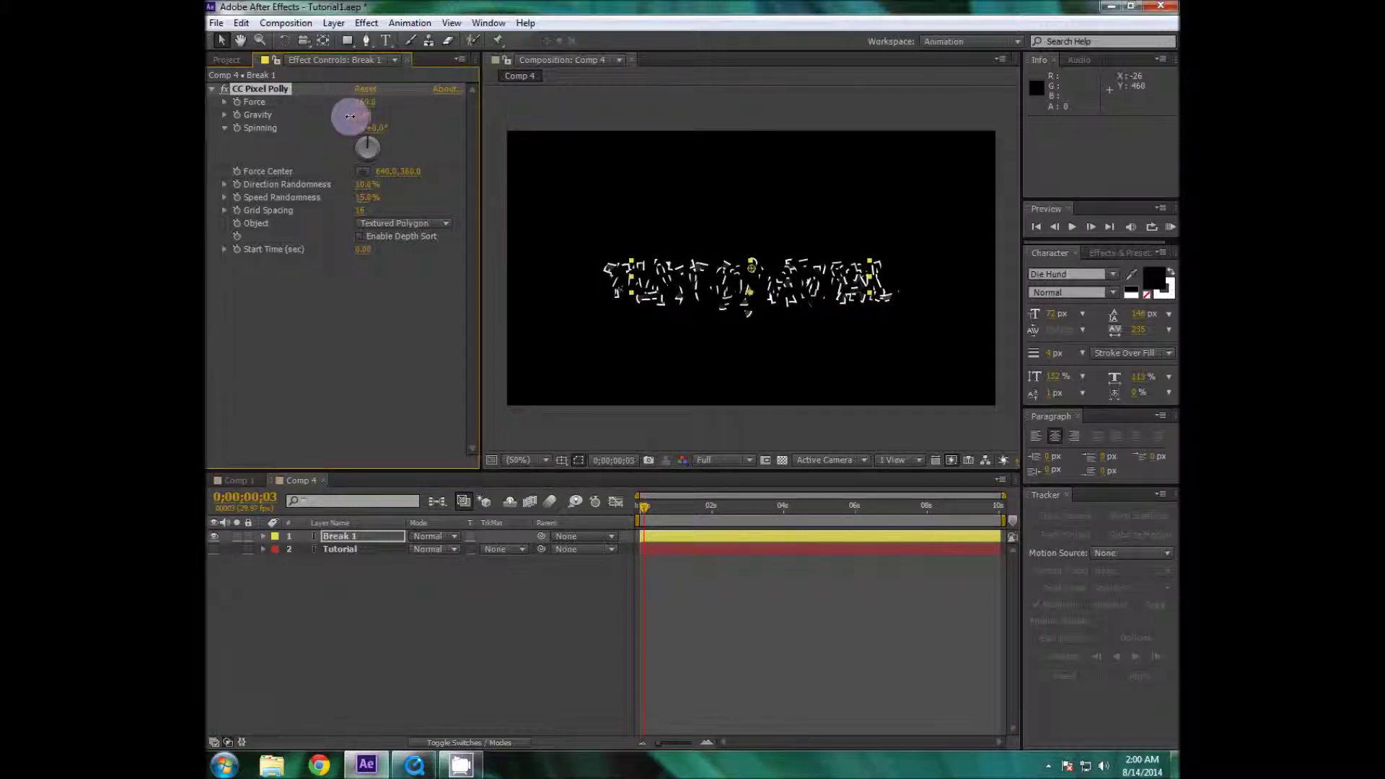
pyautogui.moveTo(651, 506)
pyautogui.mouseDown()
pyautogui.moveTo(685, 505)
pyautogui.moveTo(636, 503)
pyautogui.moveTo(649, 505)
pyautogui.mouseUp()
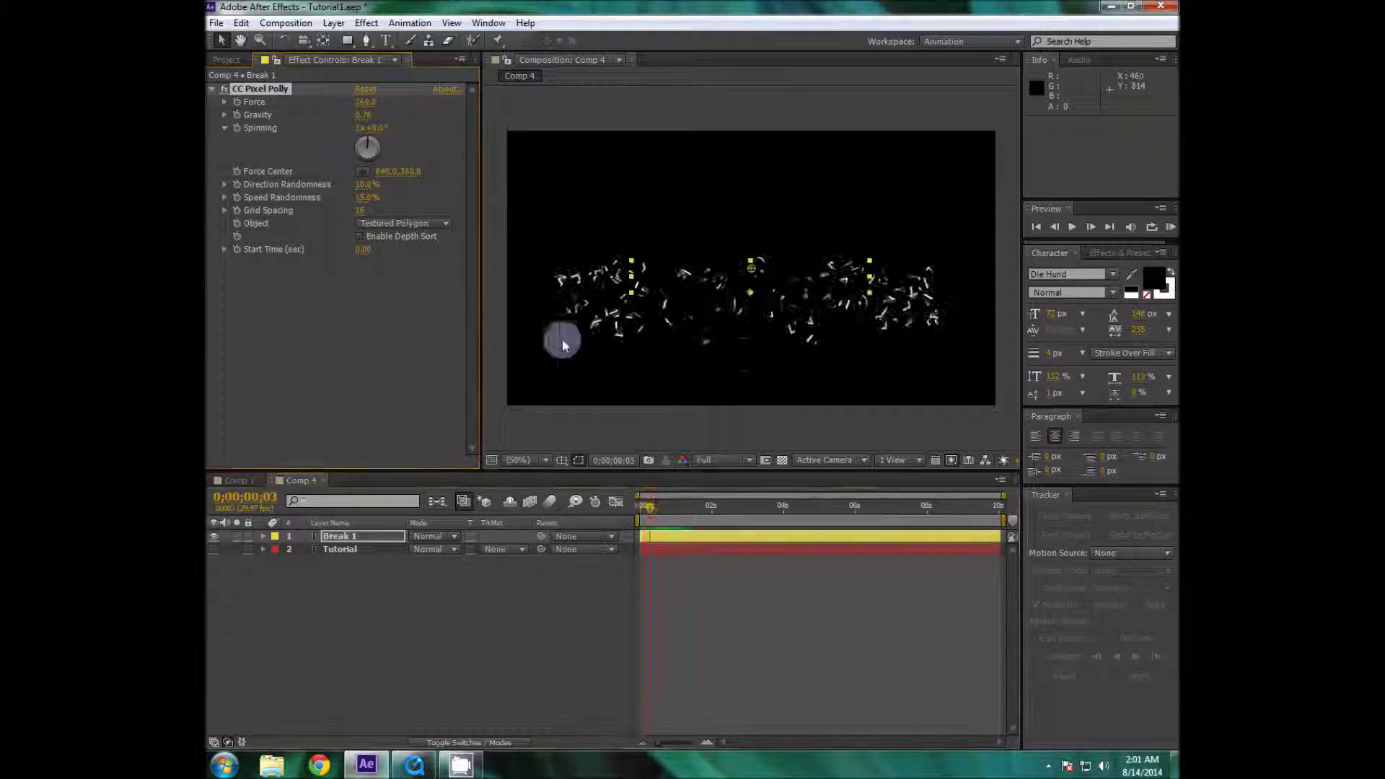
pyautogui.press('space')
# Lower the Pixel Polly Force to 113.0 and preview the scattering pieces.
pyautogui.moveTo(351, 102); pyautogui.dragTo(315, 103)
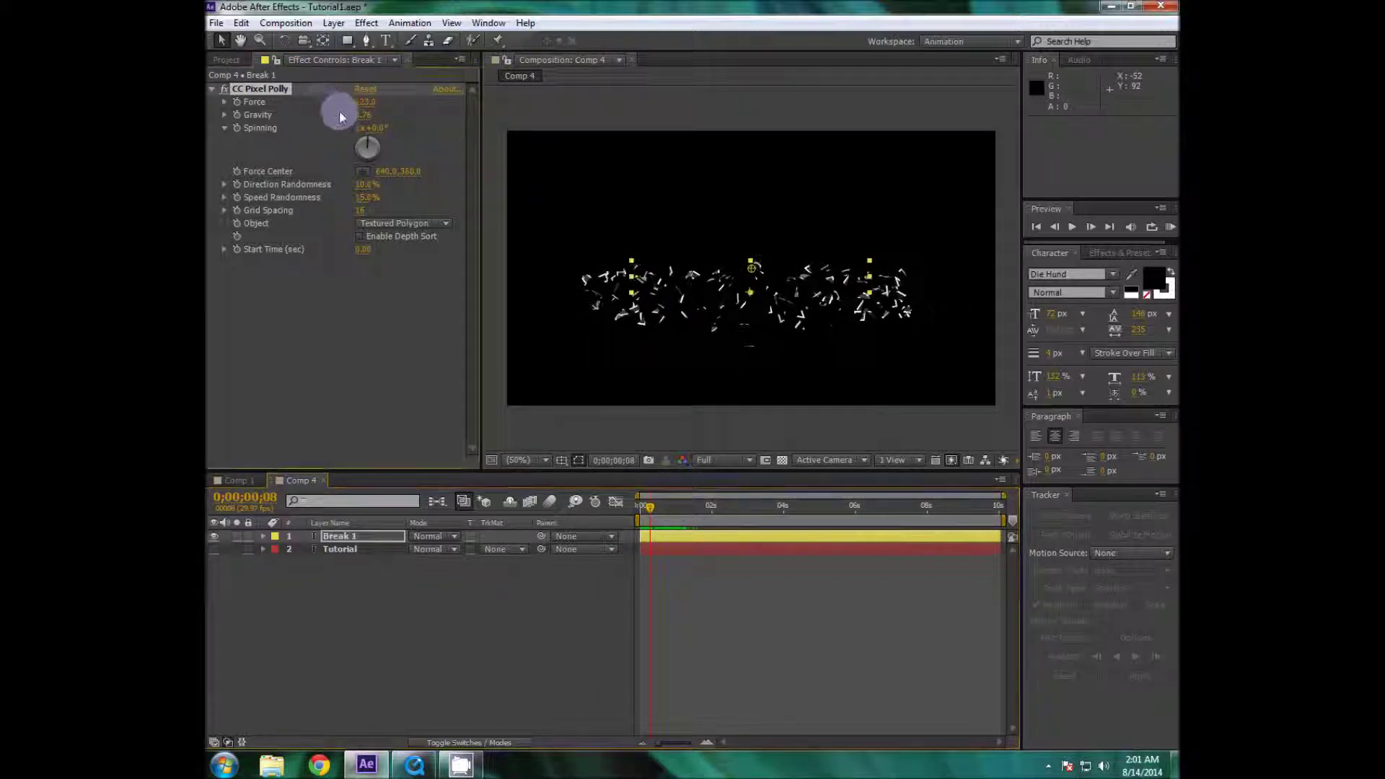
pyautogui.moveTo(651, 505); pyautogui.dragTo(482, 538)
pyautogui.click(339, 549)
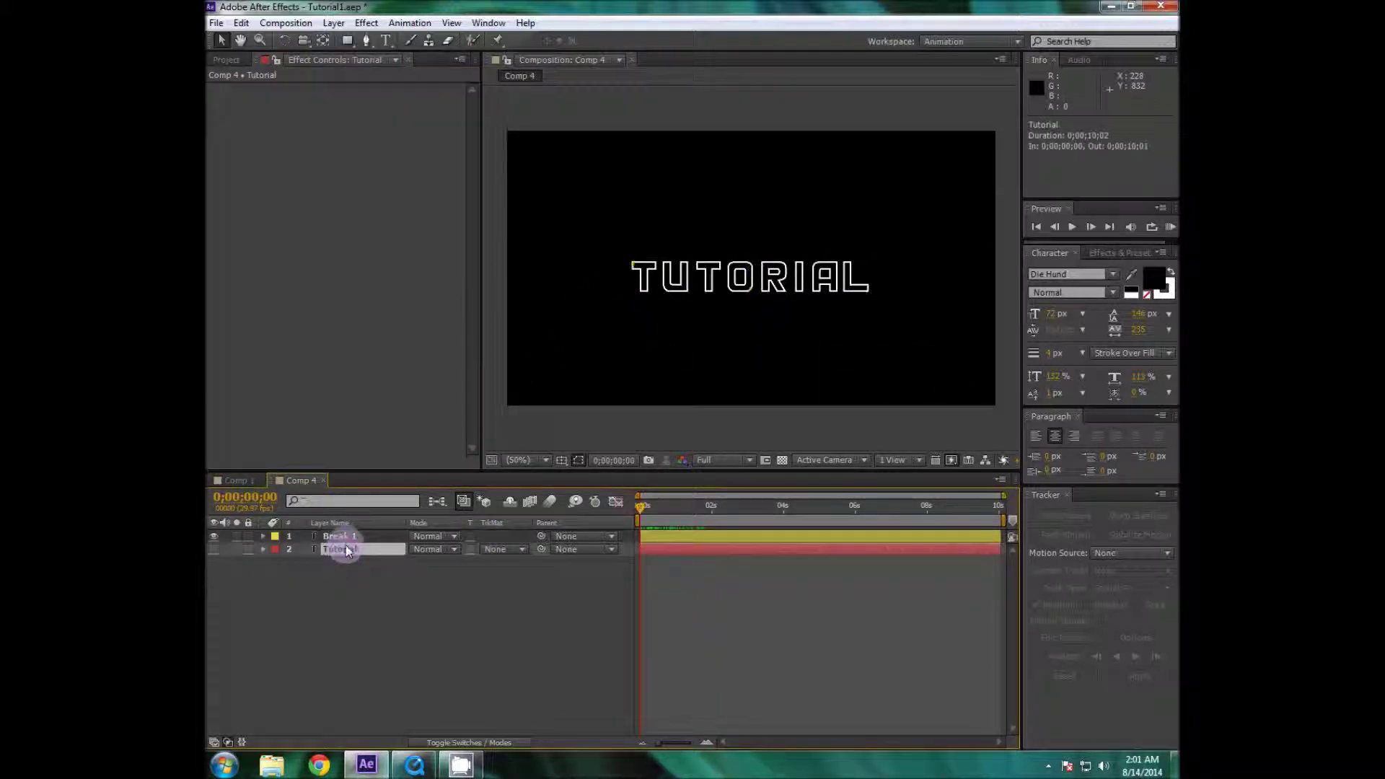
# Draw a rectangular mask around the letter T on Break 1.
pyautogui.click(336, 536)
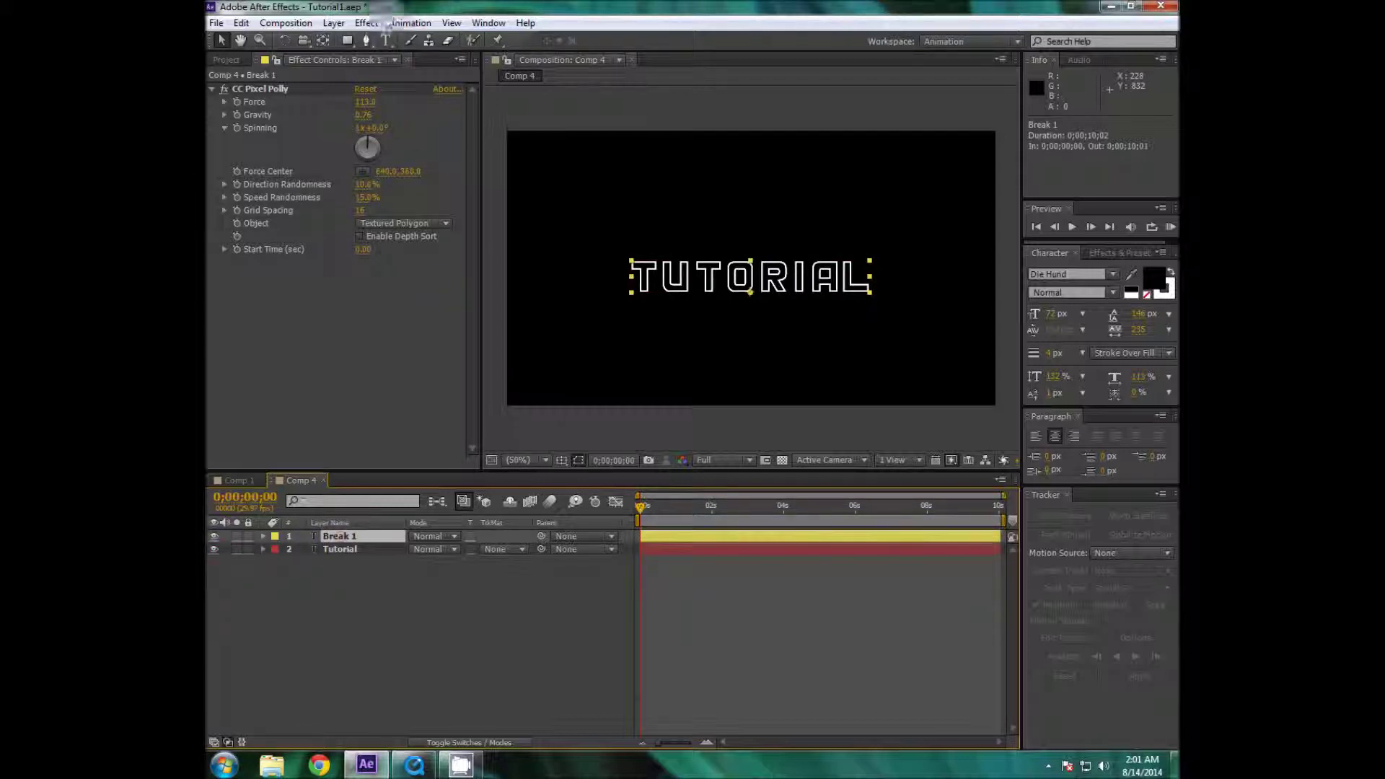
pyautogui.click(353, 41)
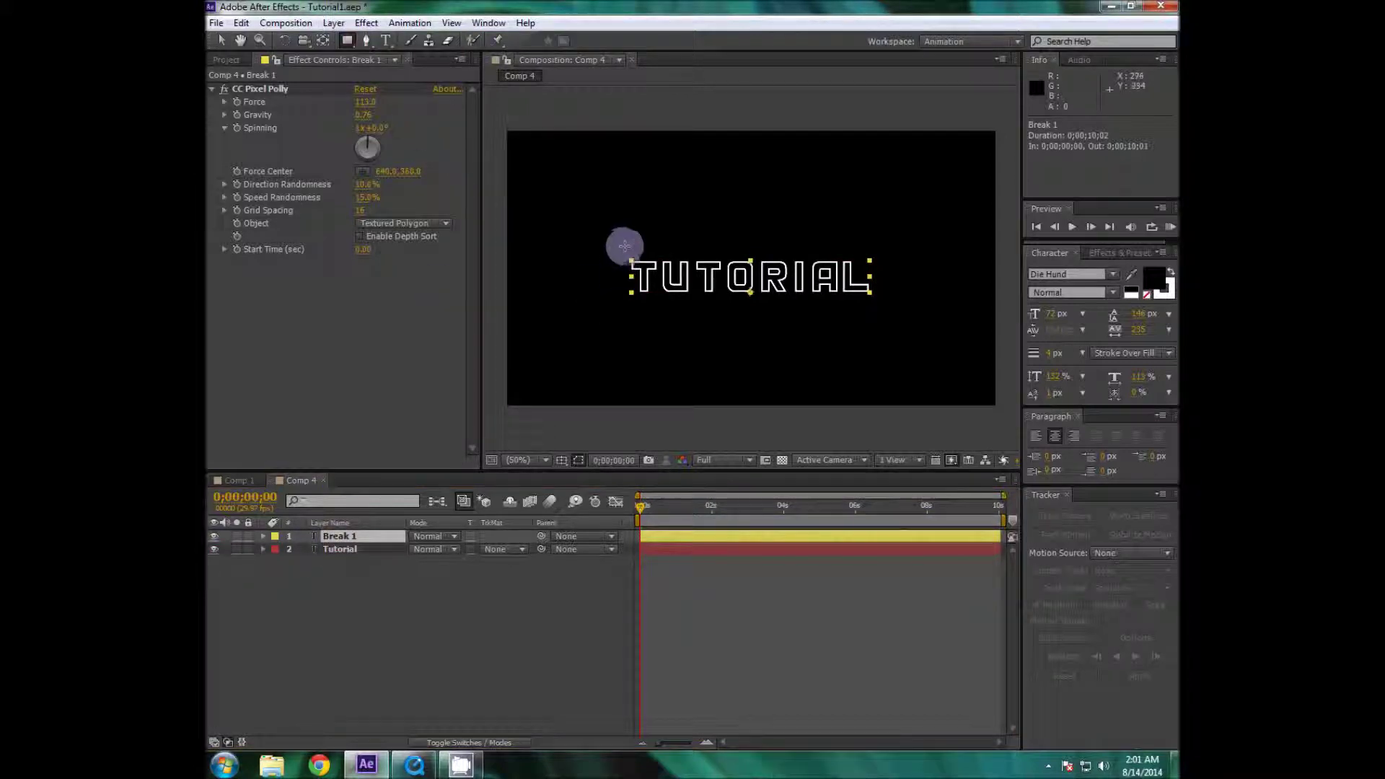
pyautogui.moveTo(623, 252); pyautogui.dragTo(645, 302)
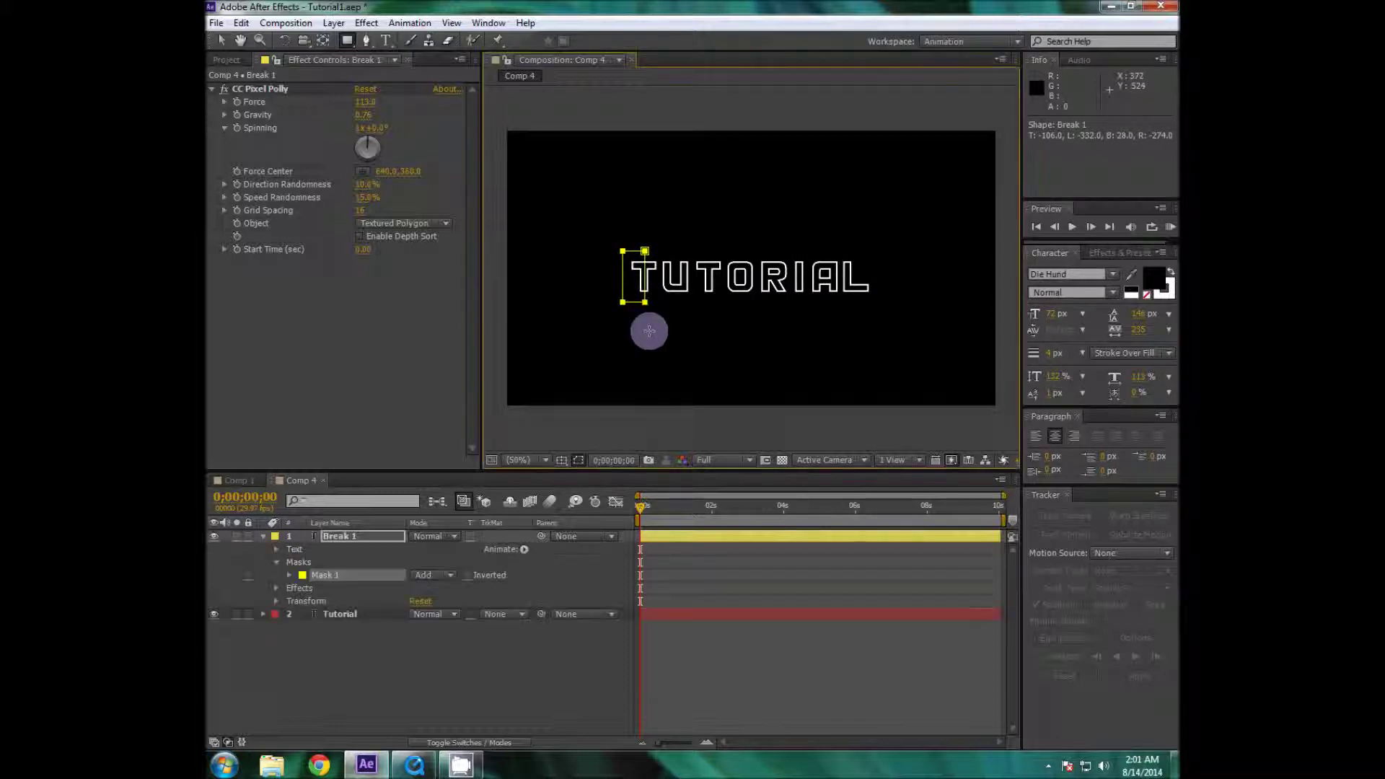
pyautogui.click(349, 537)
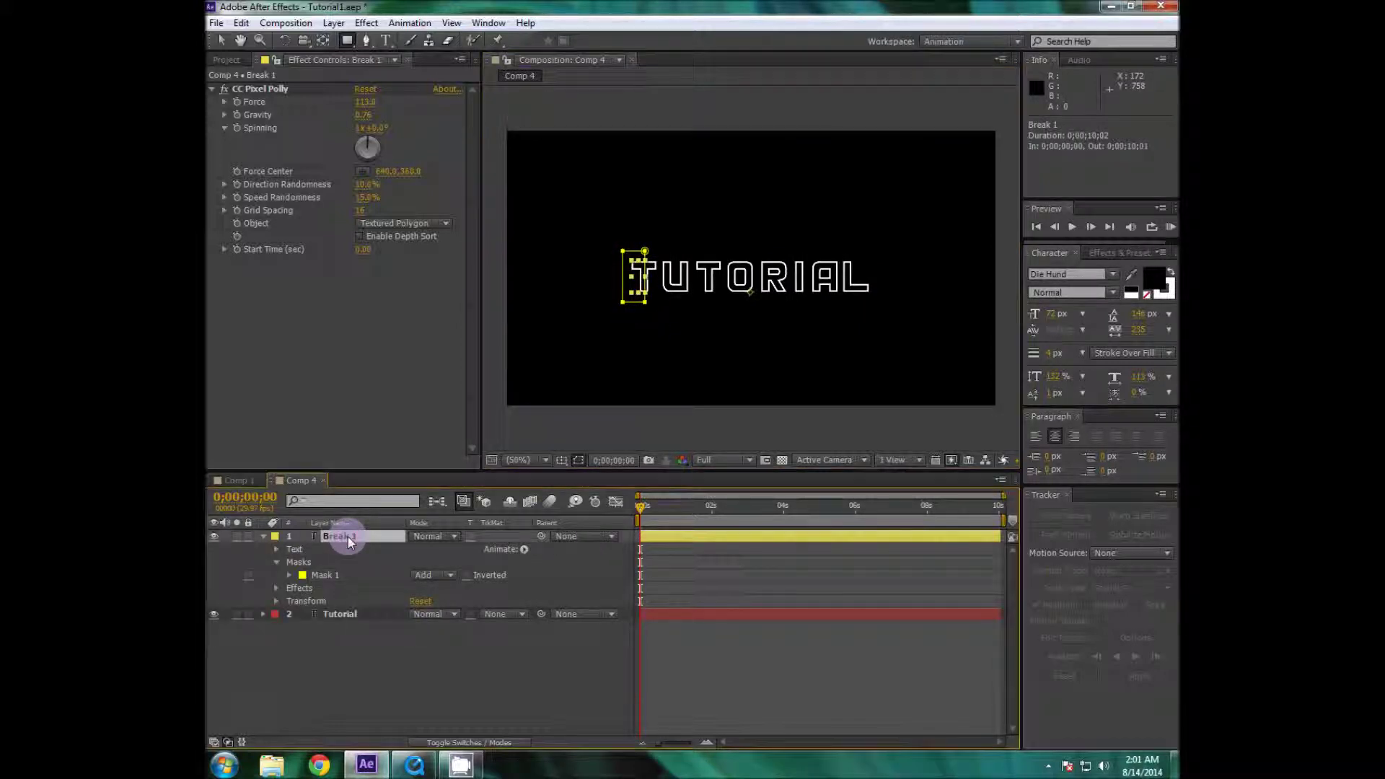
pyautogui.press('m')
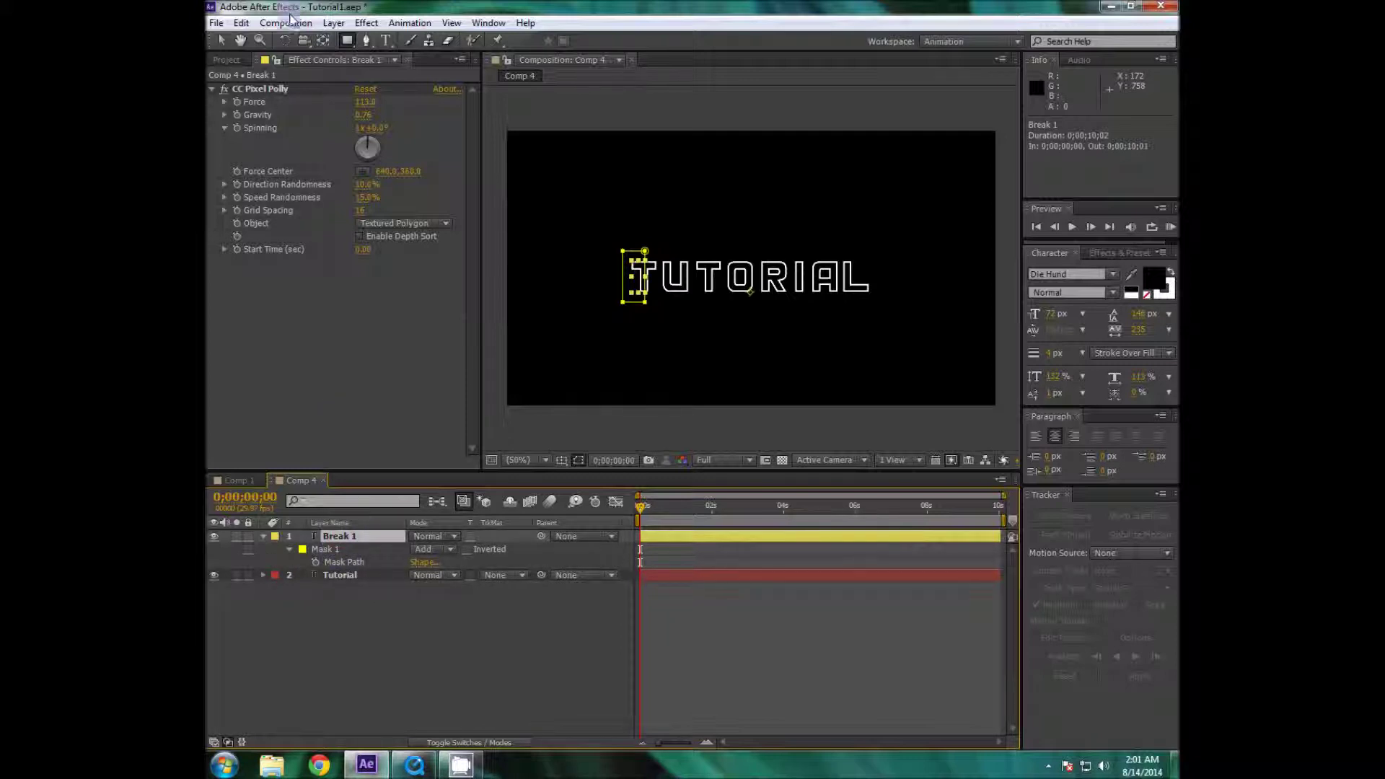
# Duplicate Break 1 into Break 2 and shift its mask right onto the next letter.
pyautogui.click(241, 23)
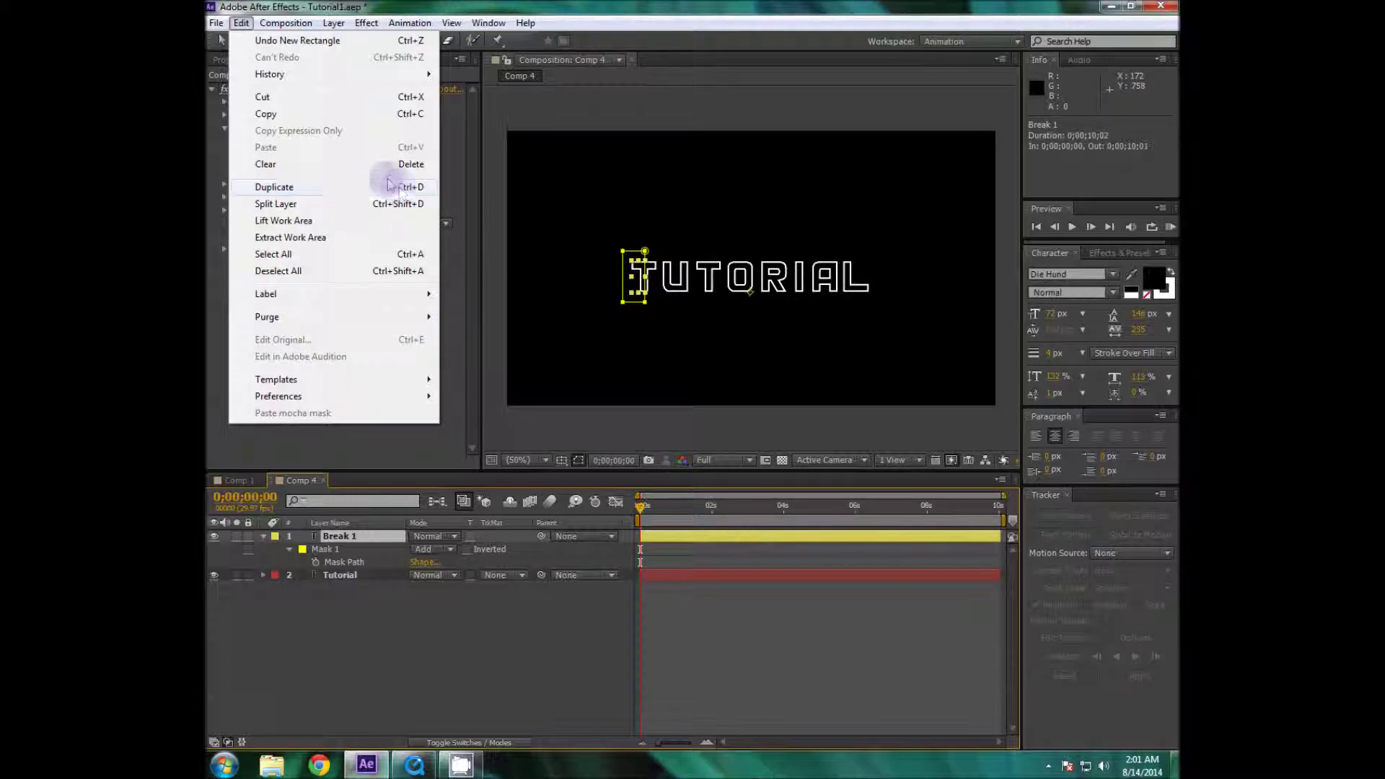
pyautogui.click(409, 189)
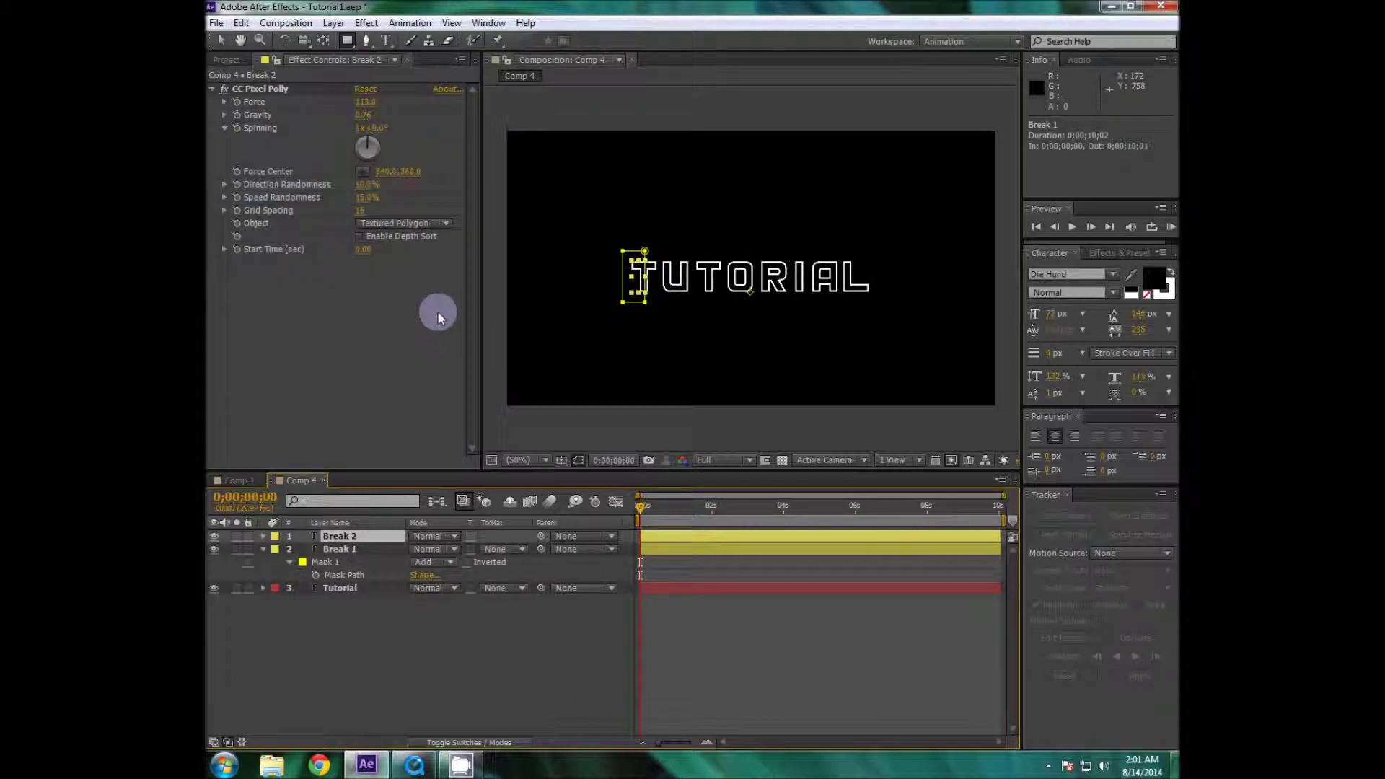
pyautogui.press('m')
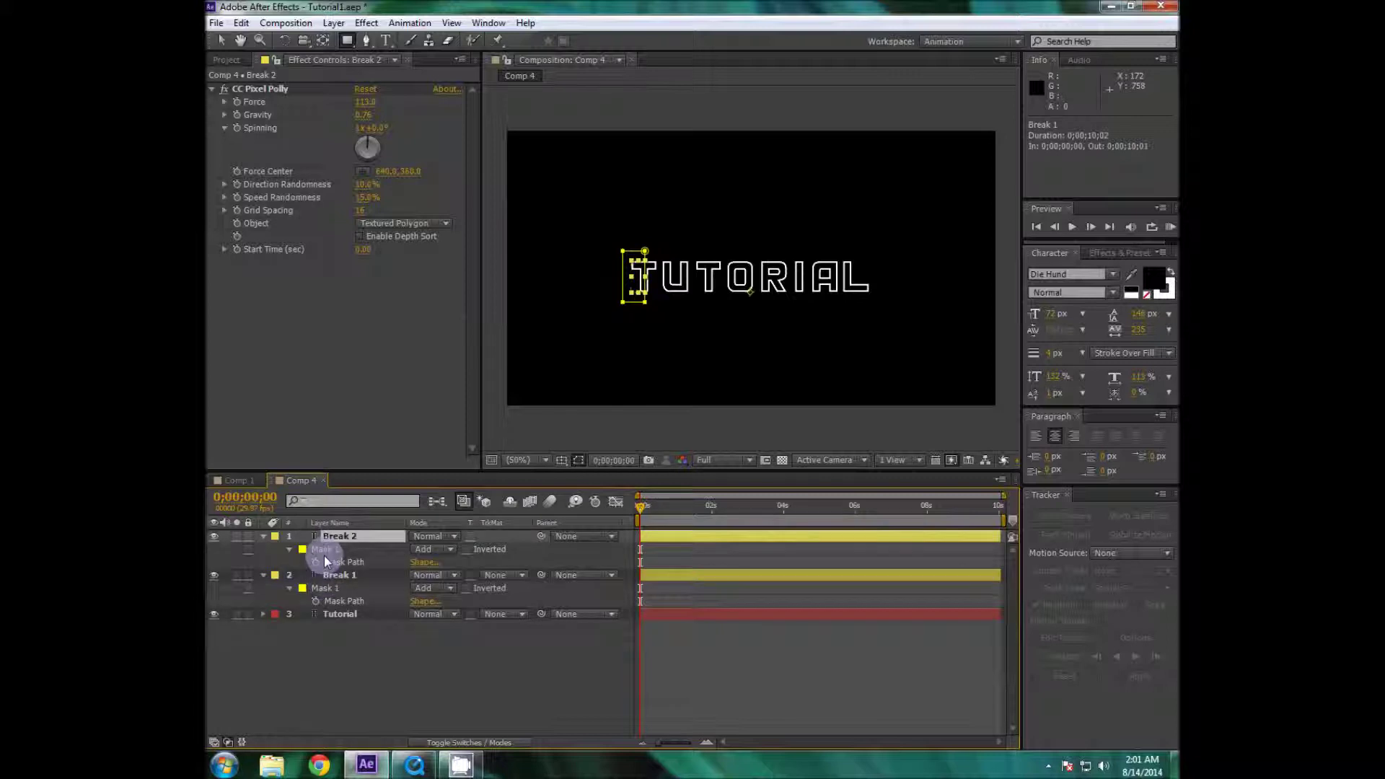
pyautogui.click(324, 553)
pyautogui.press('v')
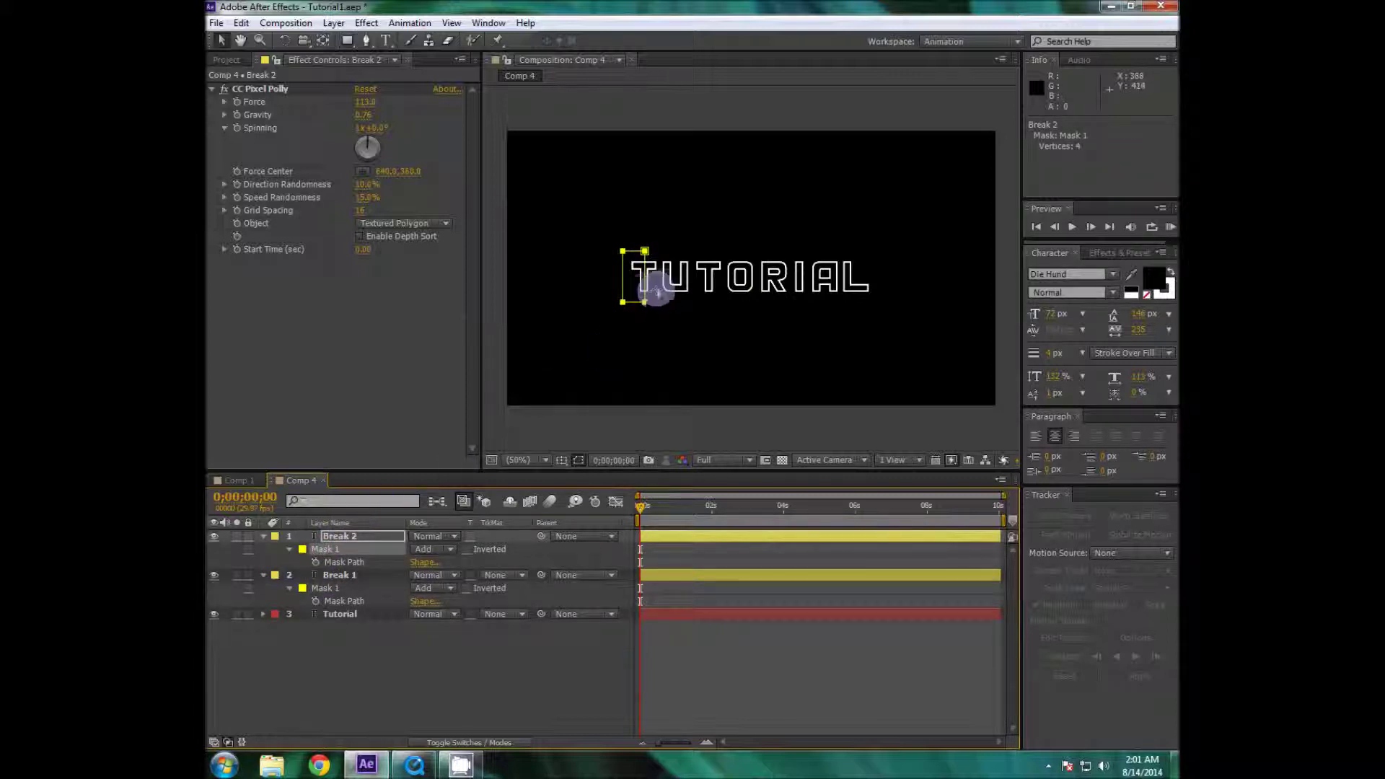
pyautogui.moveTo(647, 281); pyautogui.dragTo(667, 284)
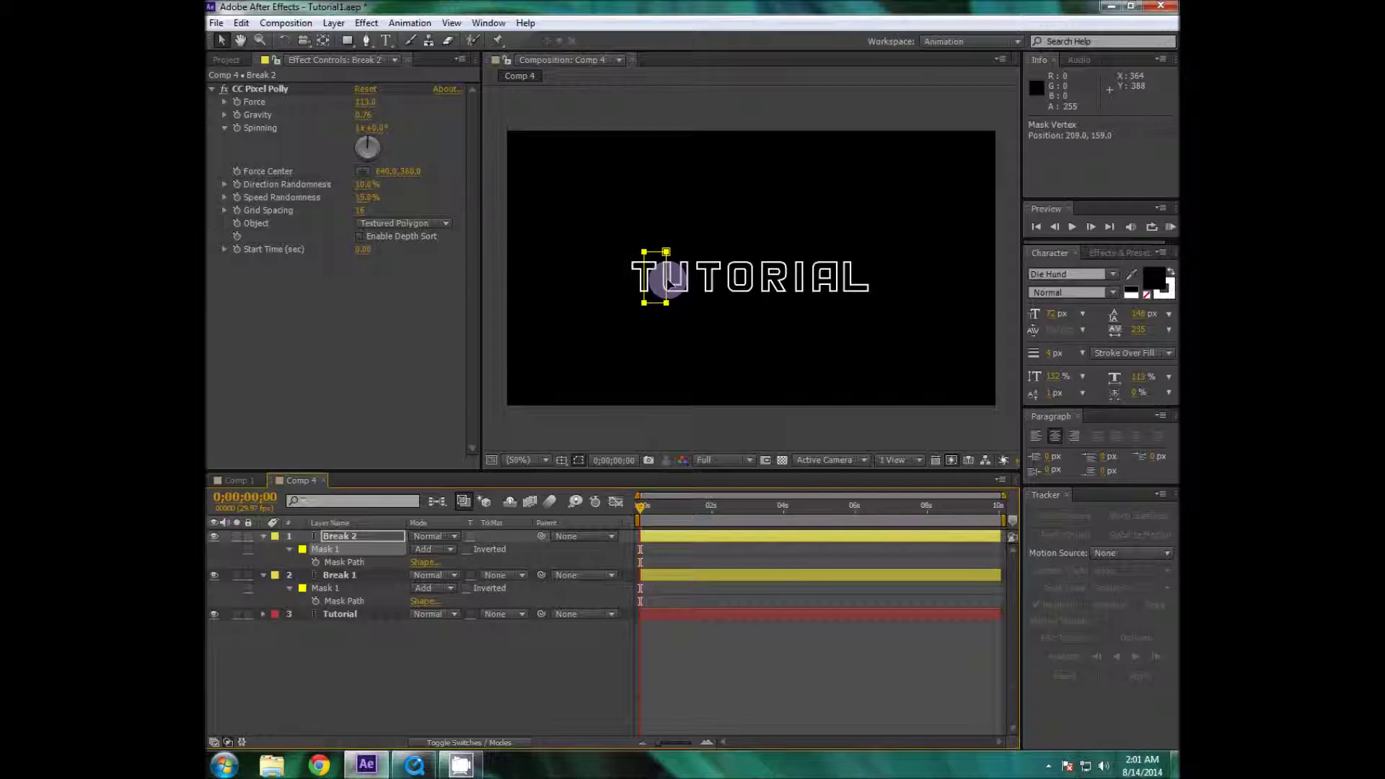
# Duplicate Break 2 into Break 3 and move its mask onto the letter U.
pyautogui.click(348, 537)
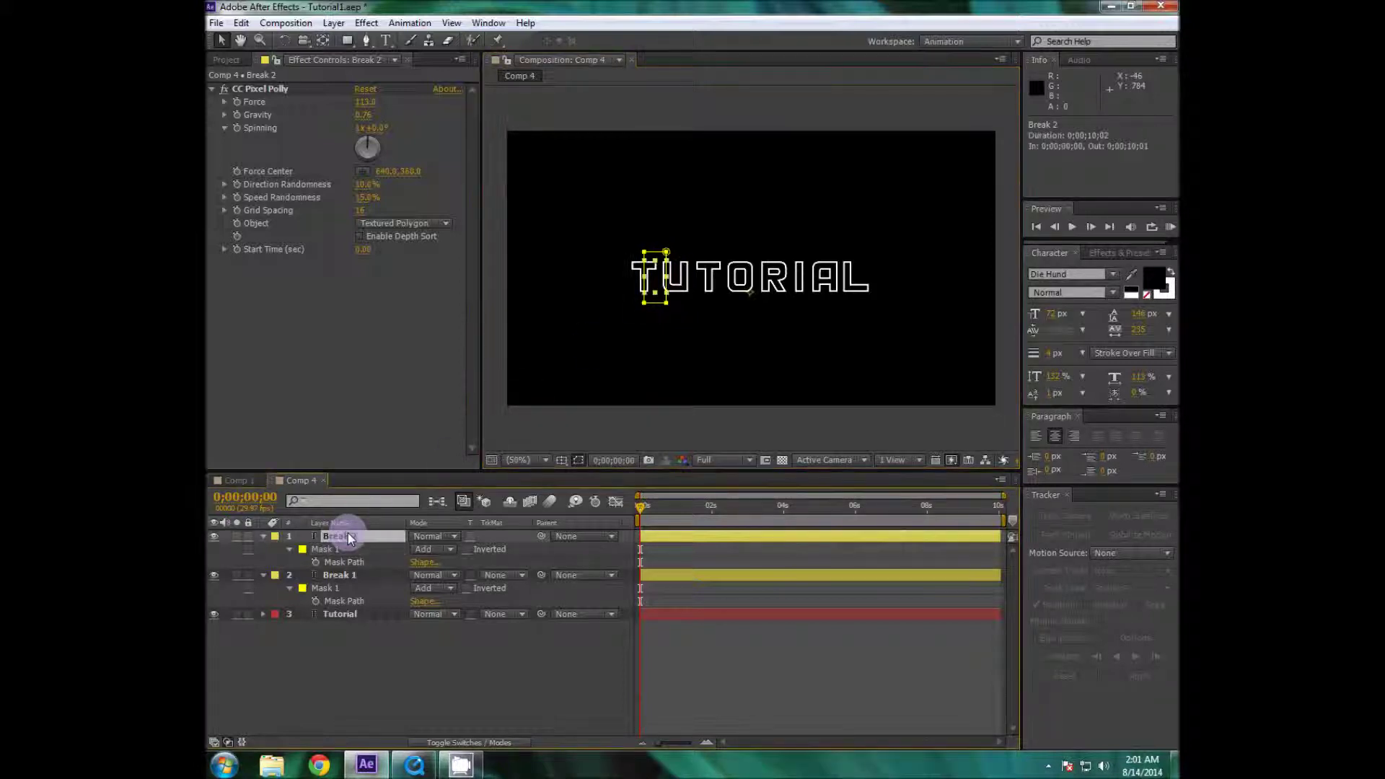
pyautogui.hotkey('ctrl', 'd')
pyautogui.press('m')
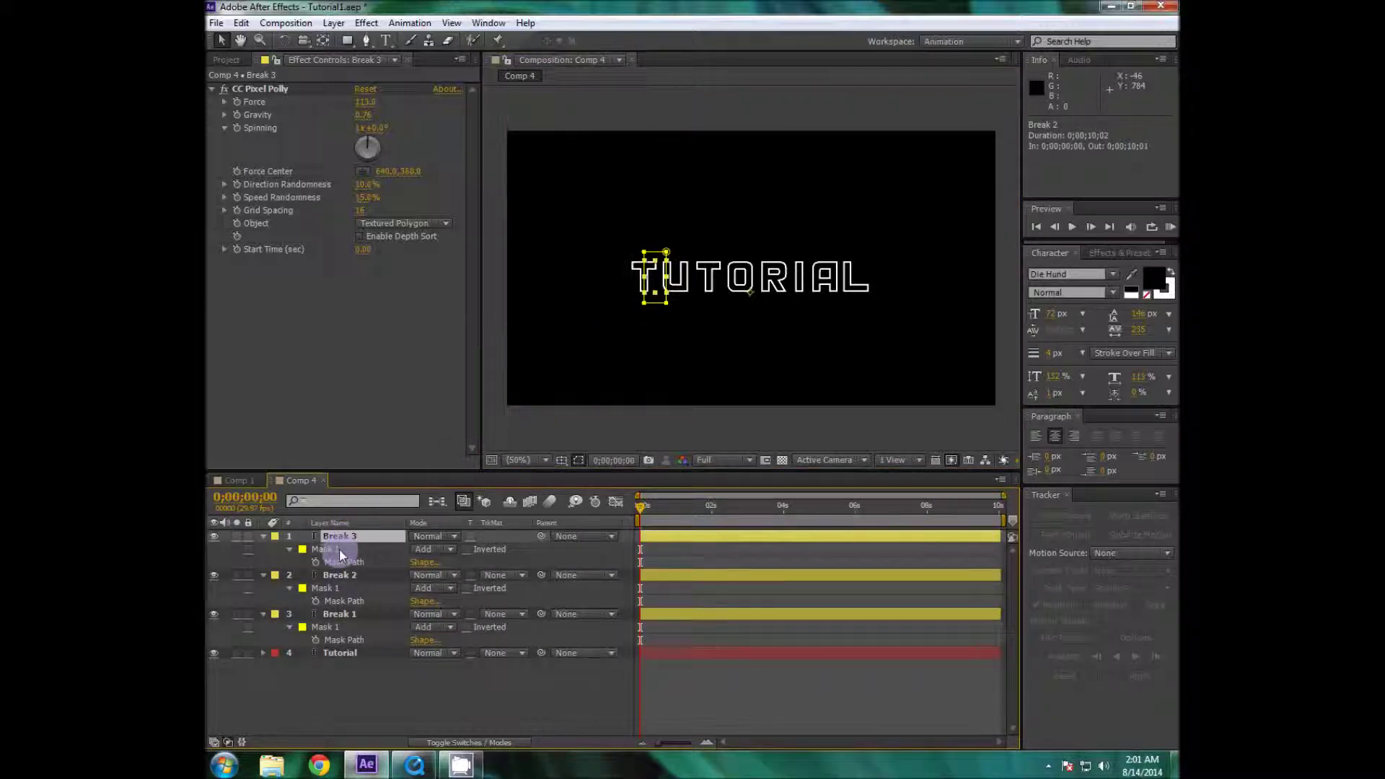
pyautogui.click(340, 554)
pyautogui.moveTo(667, 274); pyautogui.dragTo(693, 275)
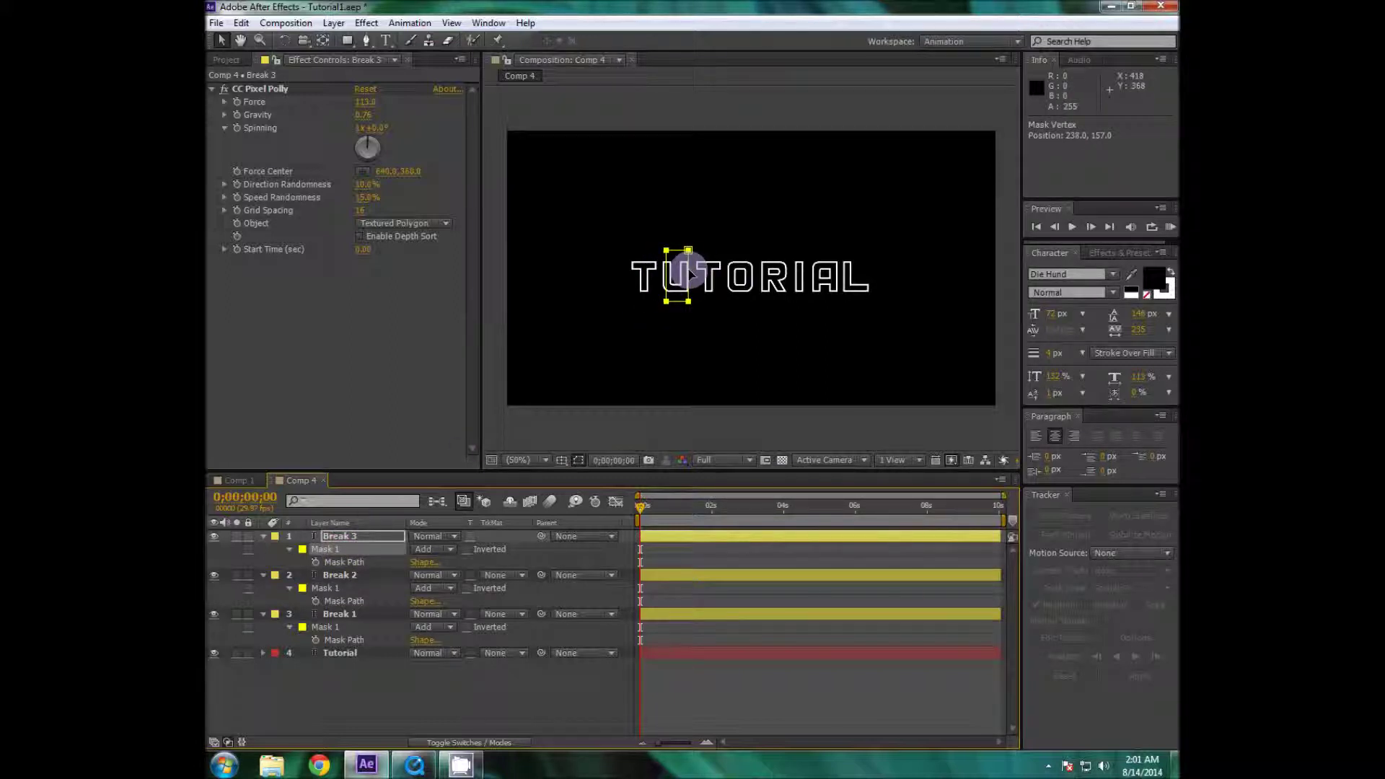
# Duplicate Break 3 into Break 4 and shift its mask onto the next letter.
pyautogui.click(368, 533)
pyautogui.hotkey('ctrl', 'd')
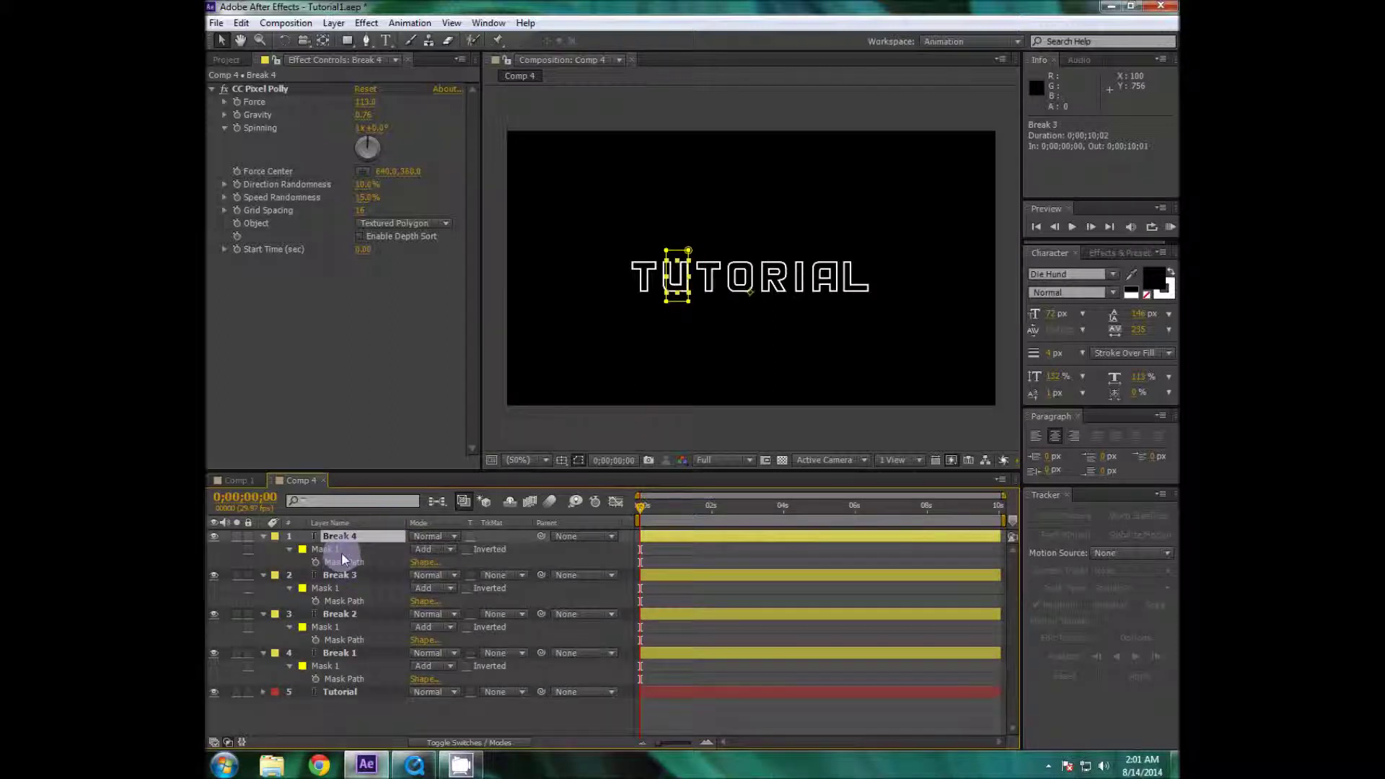
pyautogui.click(340, 550)
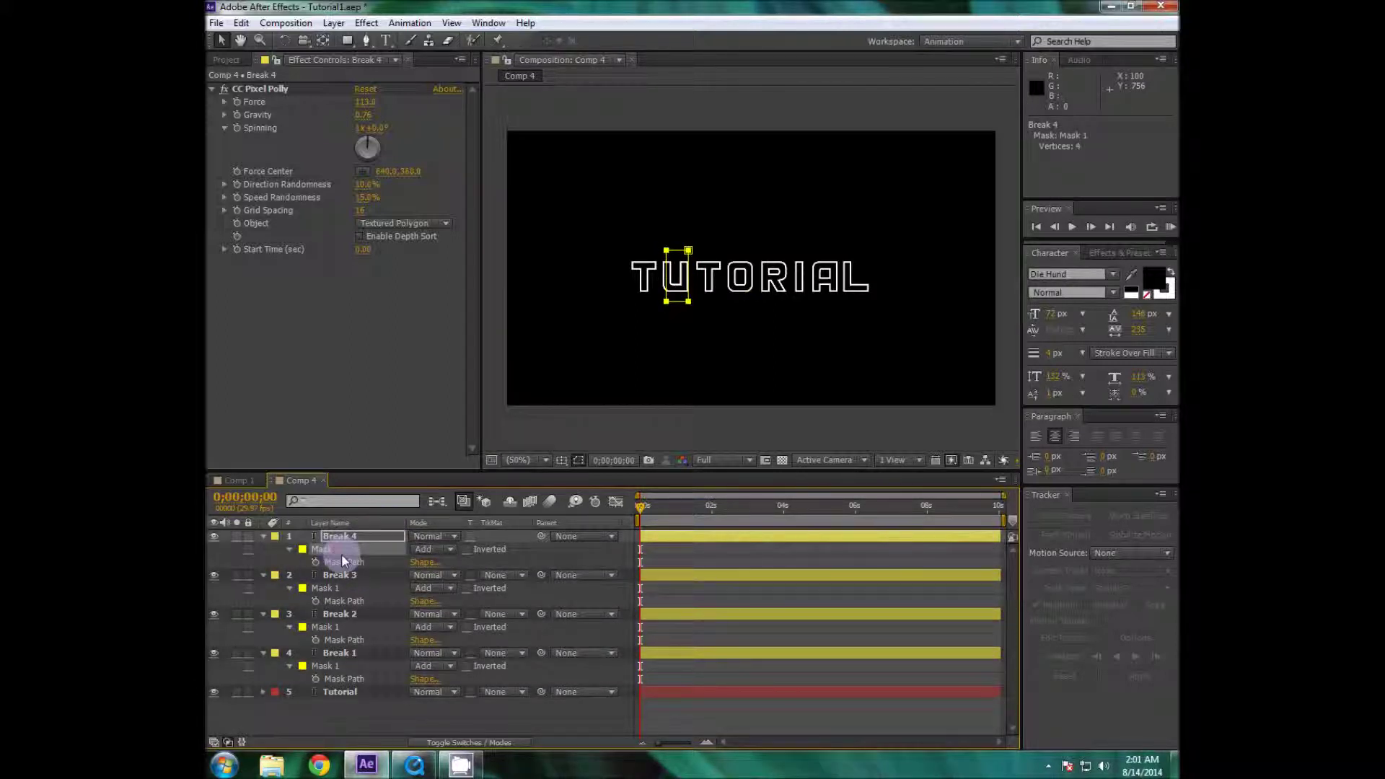
pyautogui.click(349, 537)
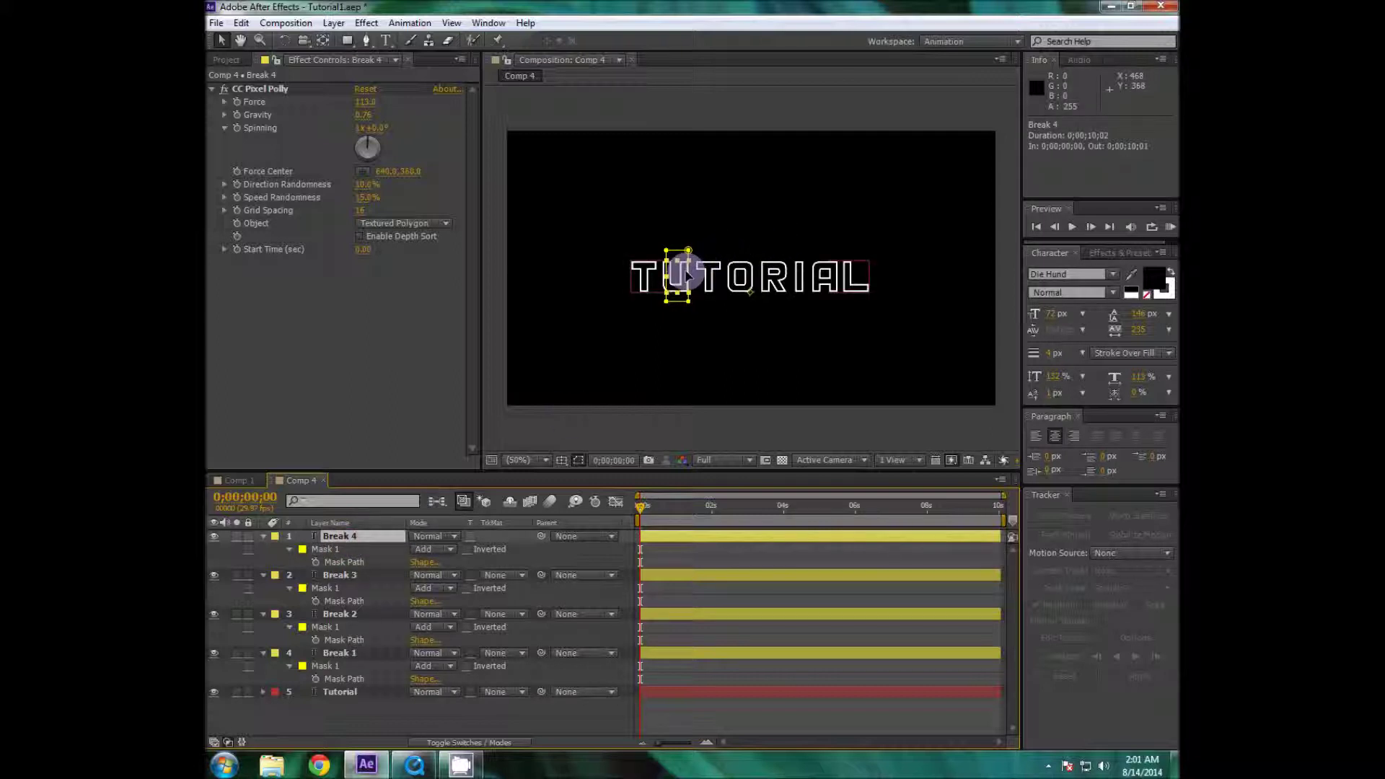
pyautogui.moveTo(687, 276); pyautogui.dragTo(730, 236)
pyautogui.hotkey('ctrl', 'z')
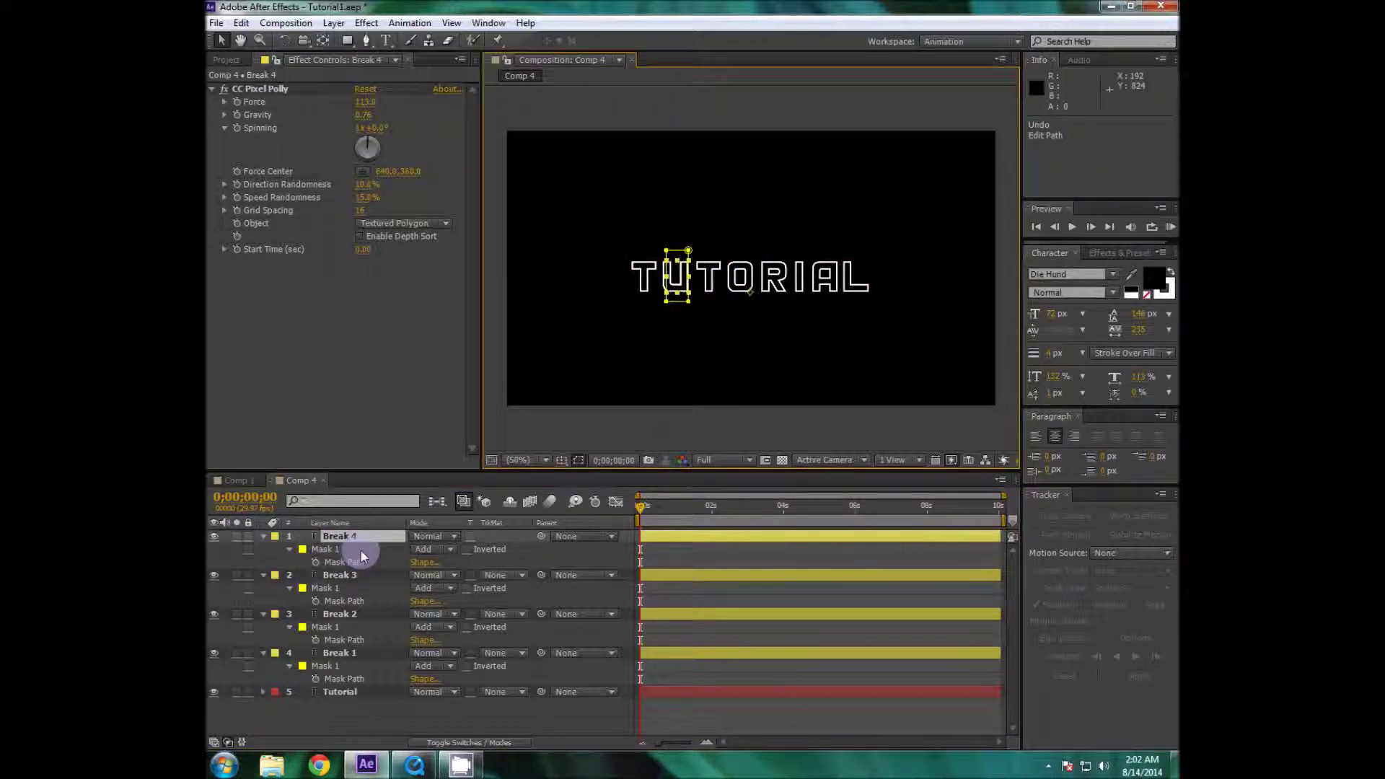
pyautogui.click(361, 551)
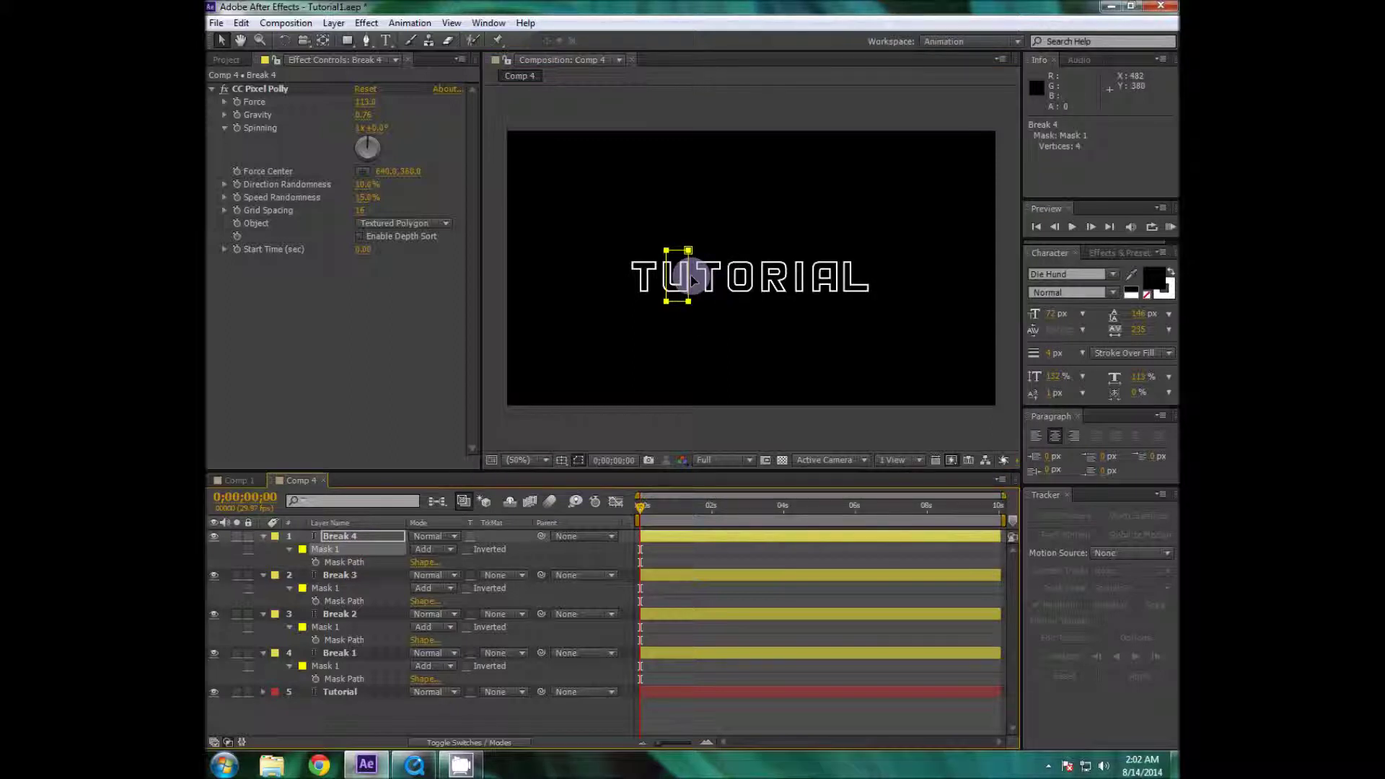
pyautogui.moveTo(692, 276); pyautogui.dragTo(710, 280)
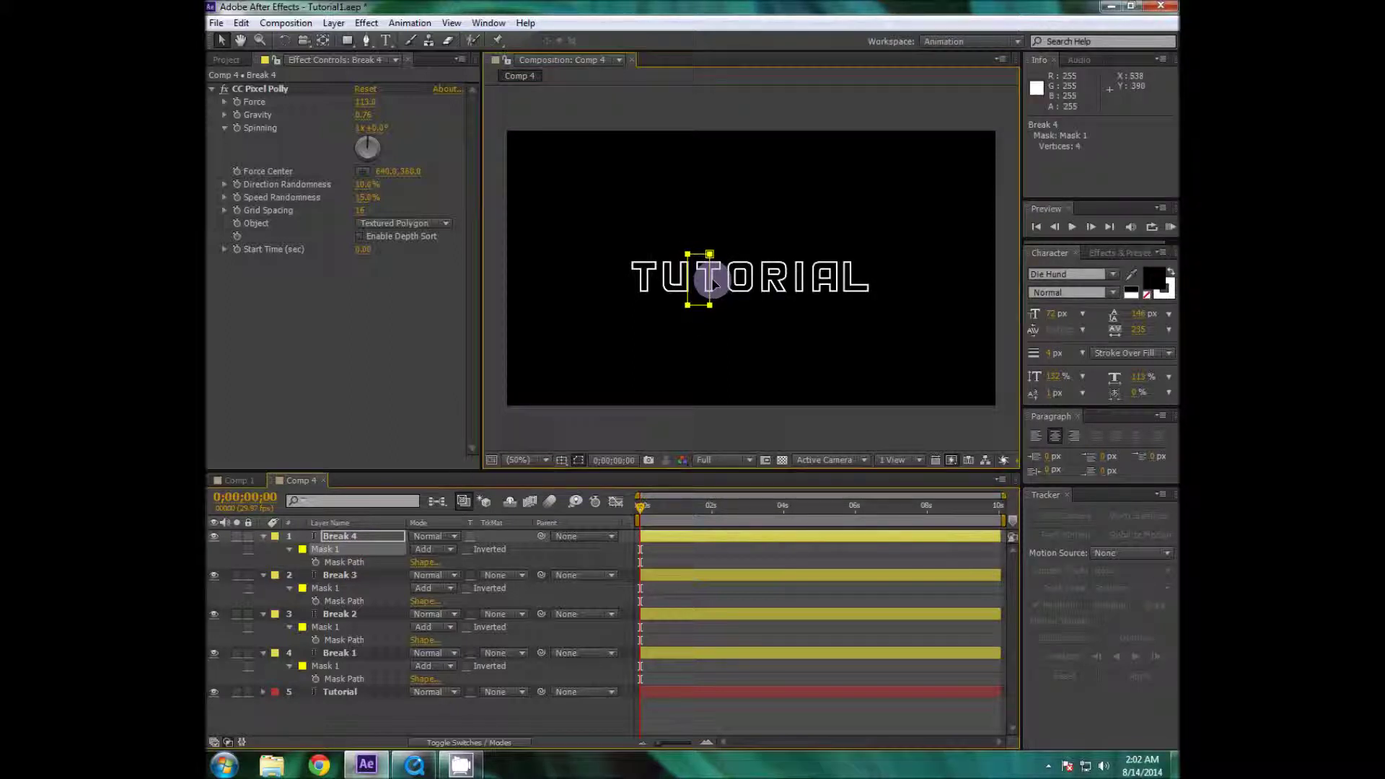
# Duplicate Break 4 into Break 5 and move its mask onto the following letter.
pyautogui.click(365, 536)
pyautogui.hotkey('ctrl', 'd')
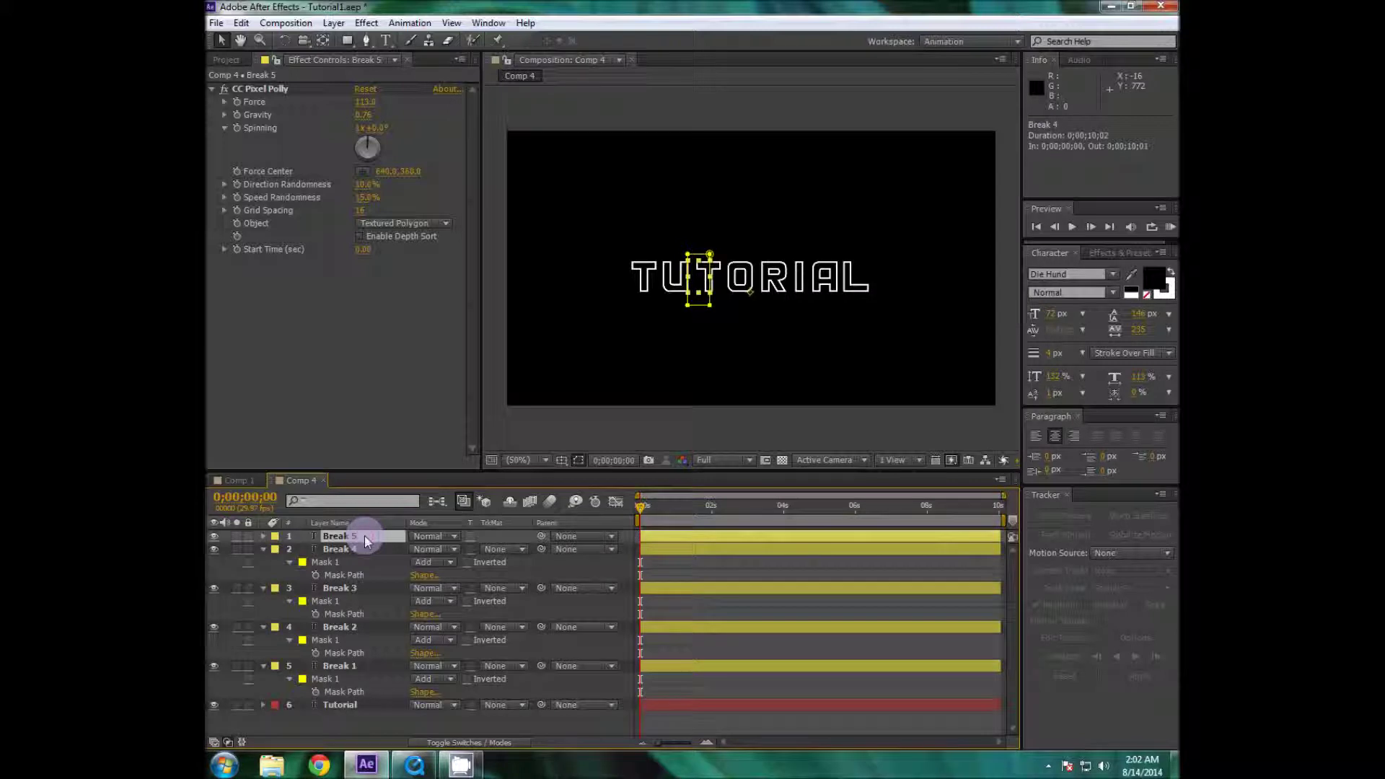
pyautogui.click(344, 548)
pyautogui.moveTo(718, 280); pyautogui.dragTo(875, 278)
# Duplicate the layers in turn into Breaks 6 through 9, selecting each copy's mask.
pyautogui.click(365, 536)
pyautogui.hotkey('ctrl', 'd')
pyautogui.click(344, 549)
pyautogui.click(376, 535)
pyautogui.hotkey('ctrl', 'd')
pyautogui.click(344, 549)
pyautogui.click(345, 538)
pyautogui.hotkey('ctrl', 'd')
pyautogui.click(344, 549)
pyautogui.click(355, 536)
pyautogui.hotkey('ctrl', 'd')
pyautogui.click(344, 549)
# Duplicate into Breaks 10, 11 and 12, placing the Break 12 mask on the L.
pyautogui.click(344, 538)
pyautogui.hotkey('ctrl', 'd')
pyautogui.click(344, 549)
pyautogui.click(346, 537)
pyautogui.hotkey('ctrl', 'd')
pyautogui.click(344, 549)
pyautogui.click(346, 537)
pyautogui.hotkey('ctrl', 'd')
pyautogui.click(344, 549)
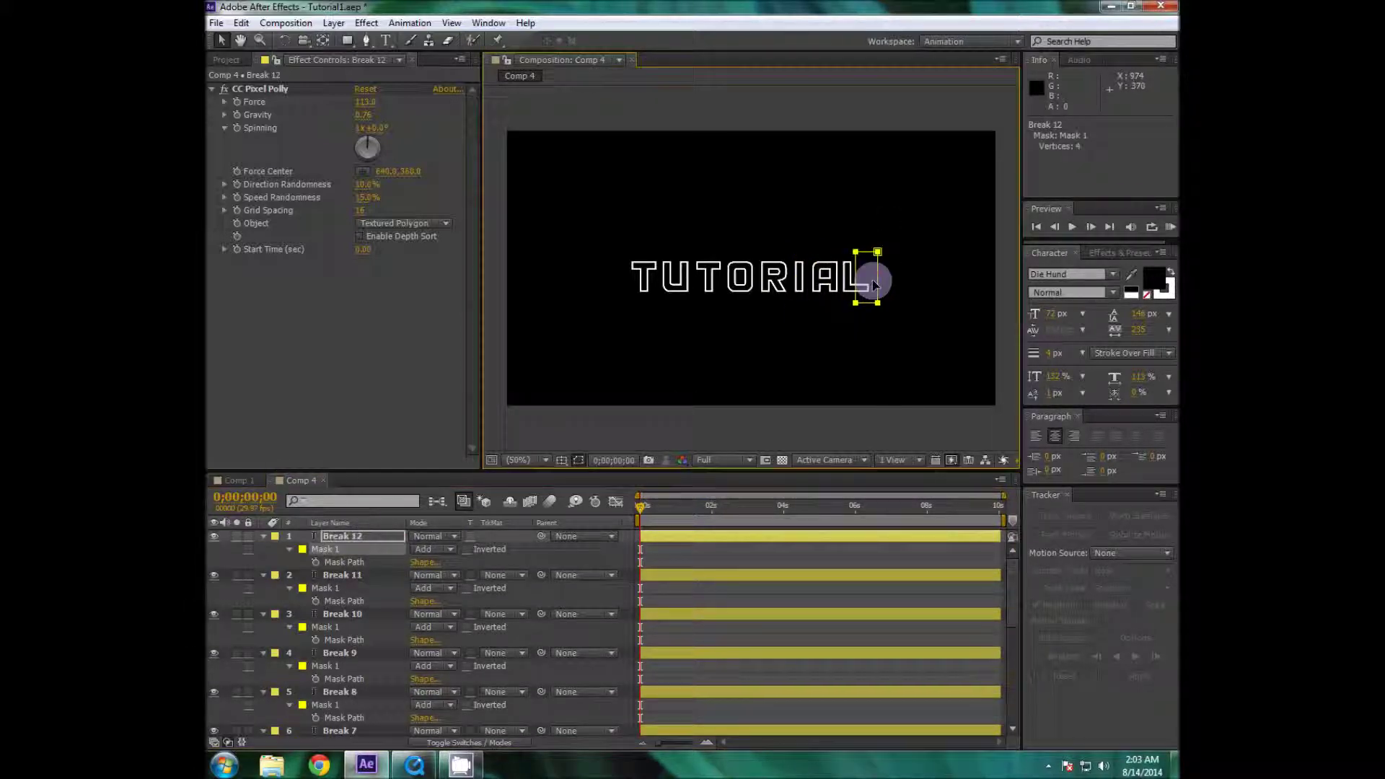
pyautogui.moveTo(640, 504)
pyautogui.mouseDown()
pyautogui.moveTo(680, 498)
pyautogui.moveTo(640, 497)
pyautogui.mouseUp()
pyautogui.click(723, 459)
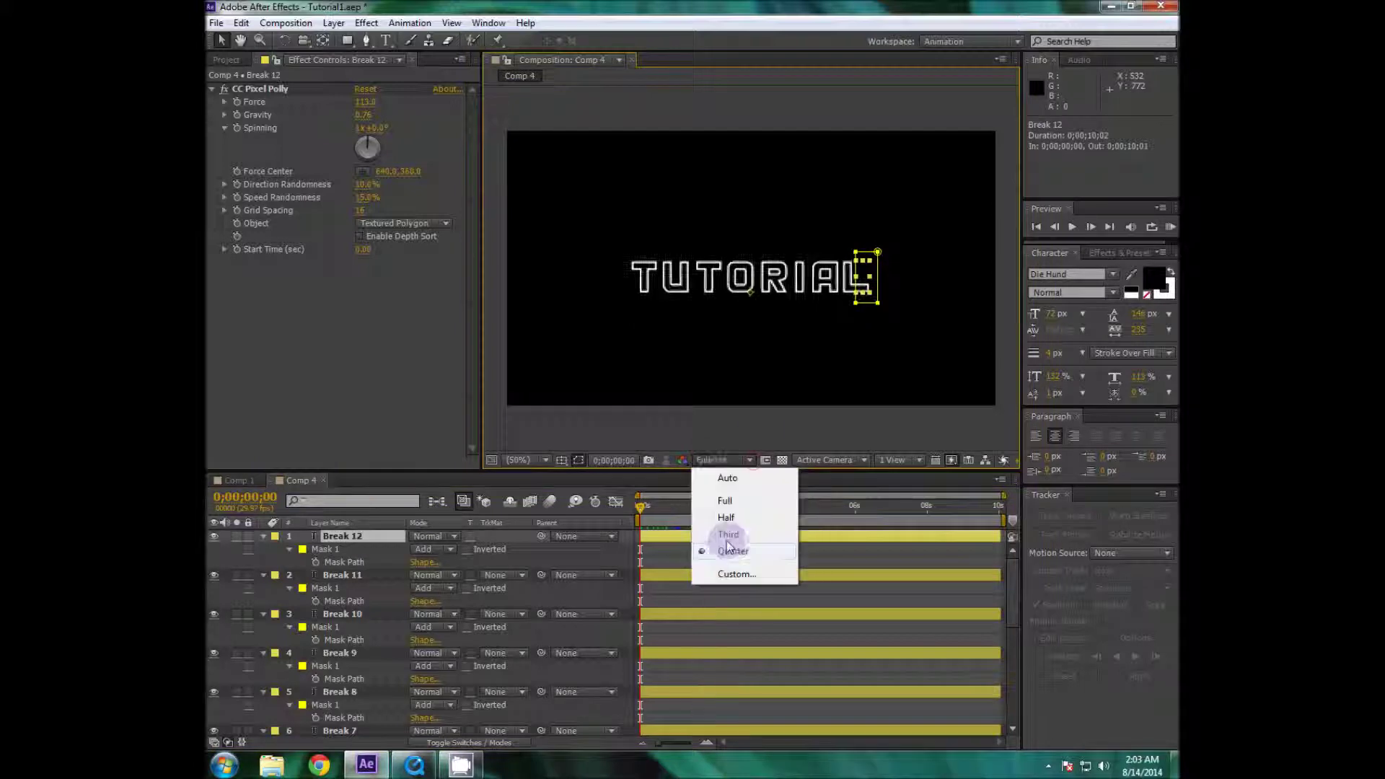
# Set preview resolution to Third, collapse the mask properties, and preview the shatter.
pyautogui.click(729, 533)
pyautogui.hotkey('ctrl', 'a')
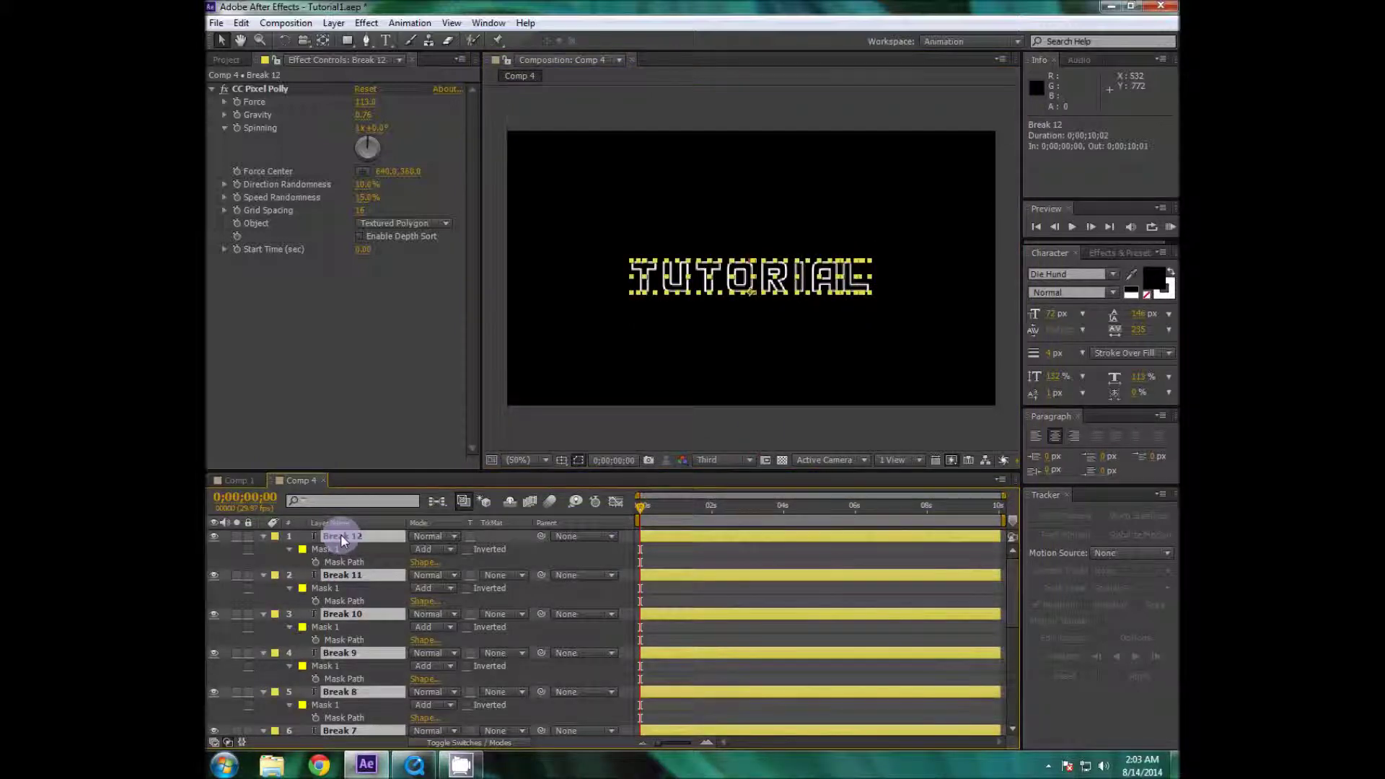
pyautogui.press('m')
pyautogui.click(339, 703)
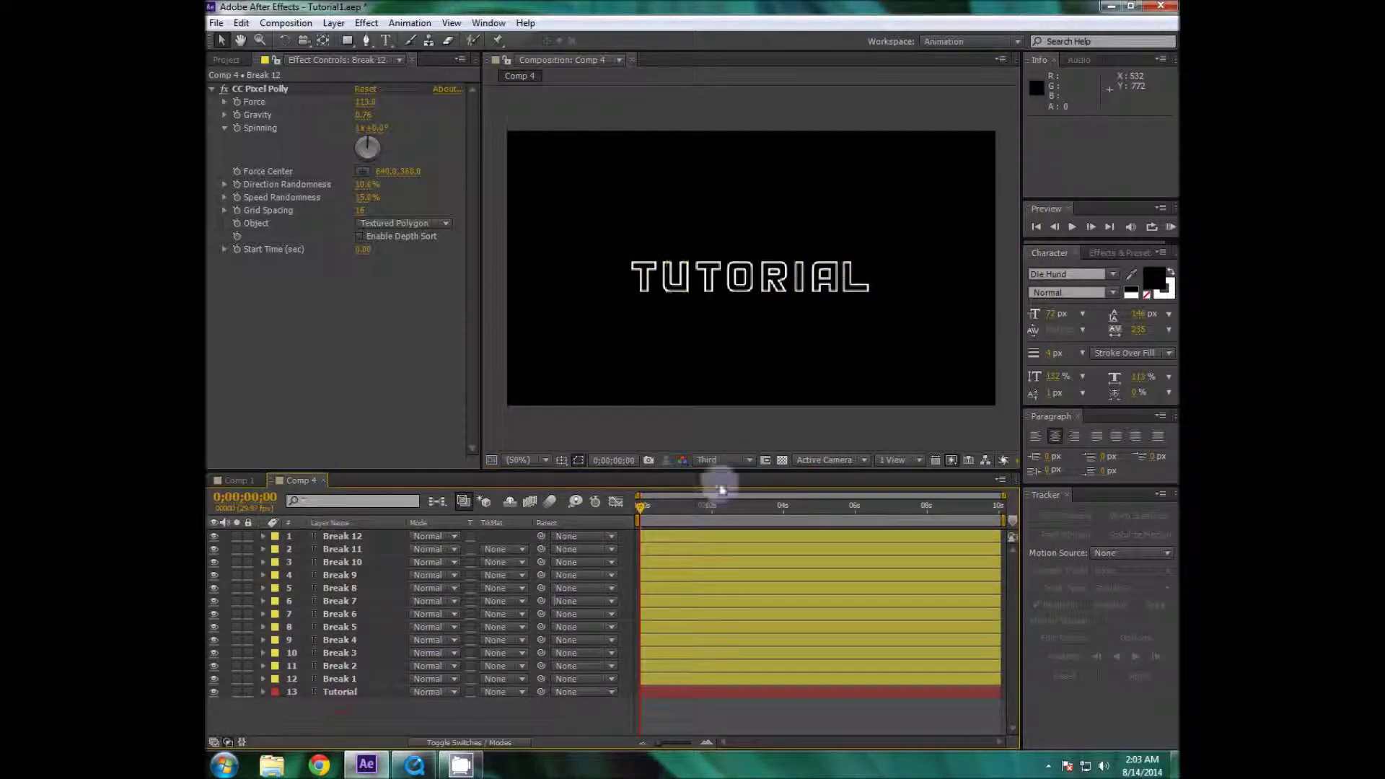
pyautogui.moveTo(649, 504)
pyautogui.mouseDown()
pyautogui.moveTo(674, 515)
pyautogui.moveTo(634, 513)
pyautogui.mouseUp()
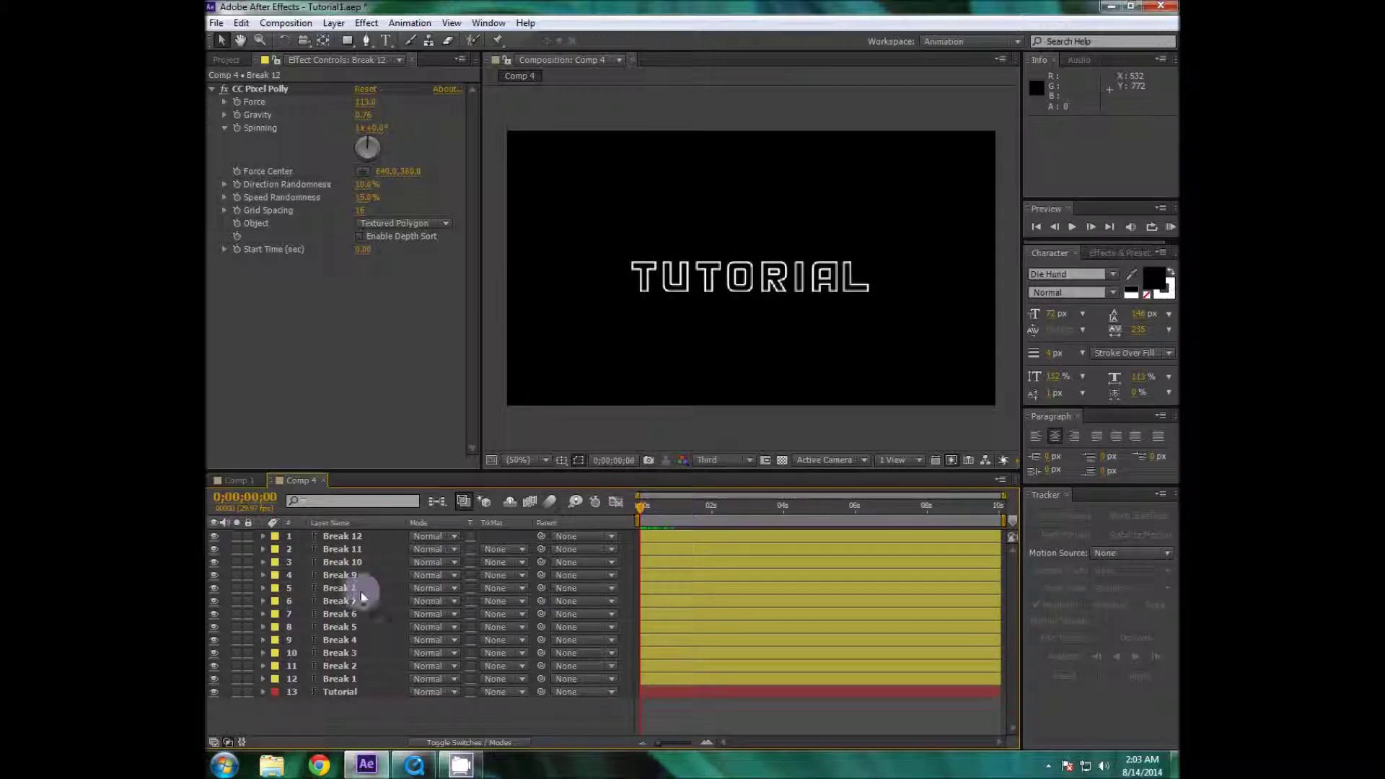
# Shift all Break layers, excluding Tutorial, to start near 2 seconds.
pyautogui.hotkey('ctrl', 'a')
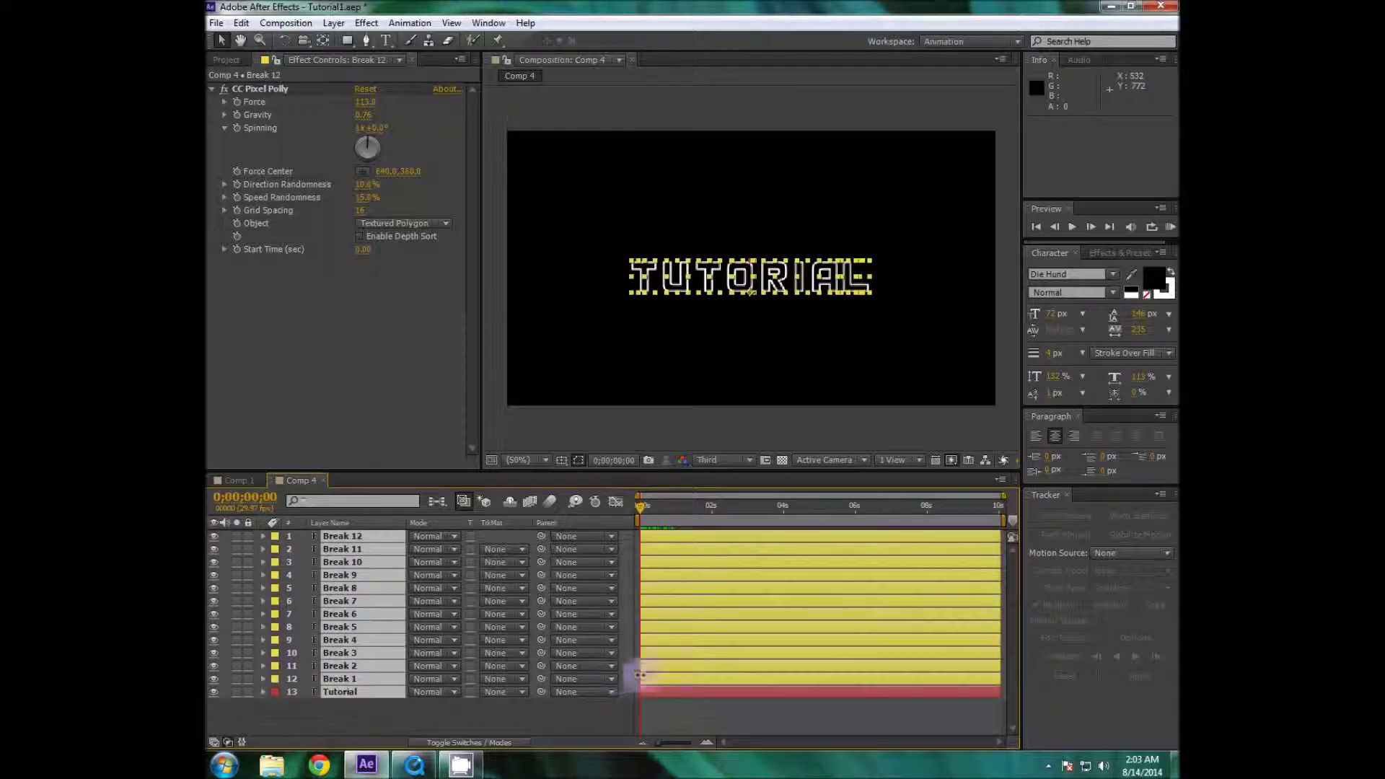
pyautogui.keyDown('ctrl'); pyautogui.click(659, 691); pyautogui.keyUp('ctrl')
pyautogui.moveTo(713, 654); pyautogui.dragTo(793, 651)
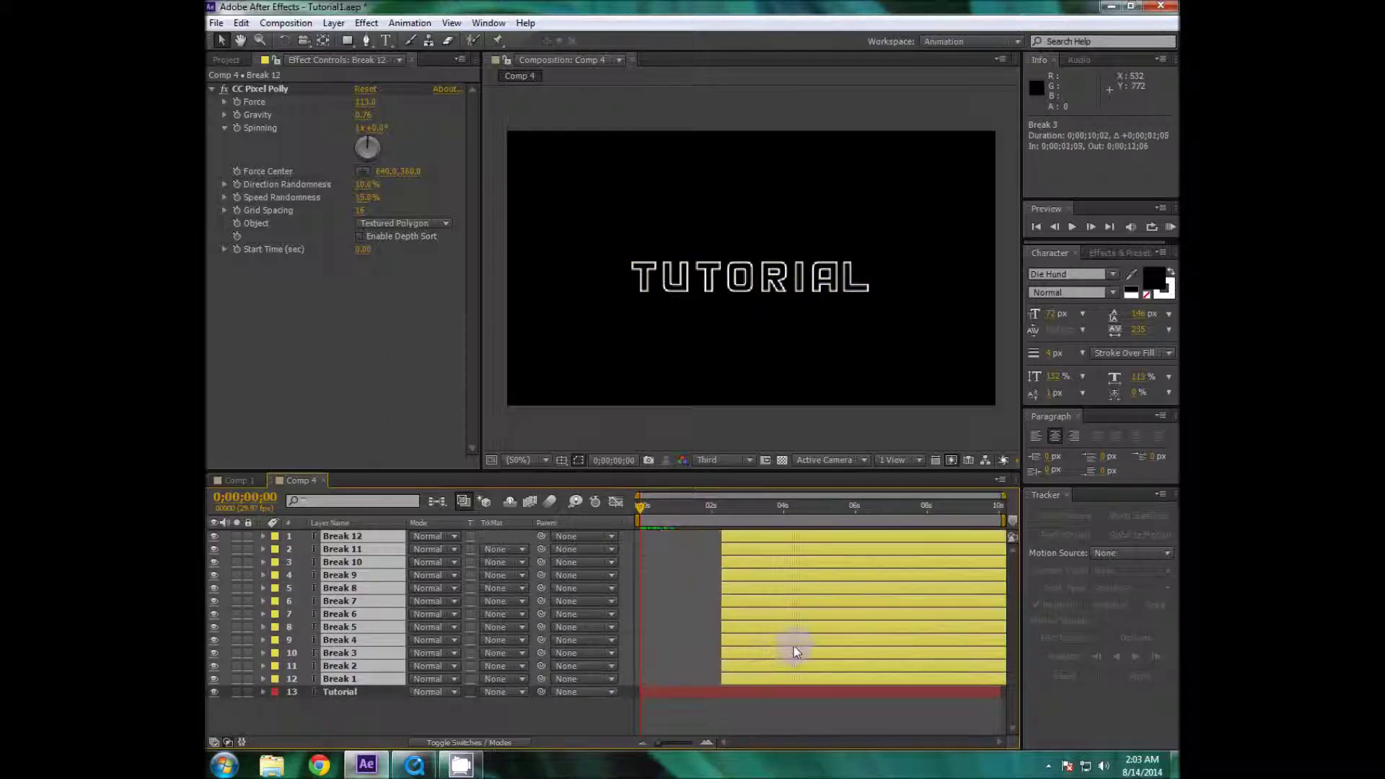
pyautogui.click(755, 707)
# Stagger Breaks 2 through 12 progressively later in a staircase and preview the sequential shatter.
pyautogui.click(755, 666)
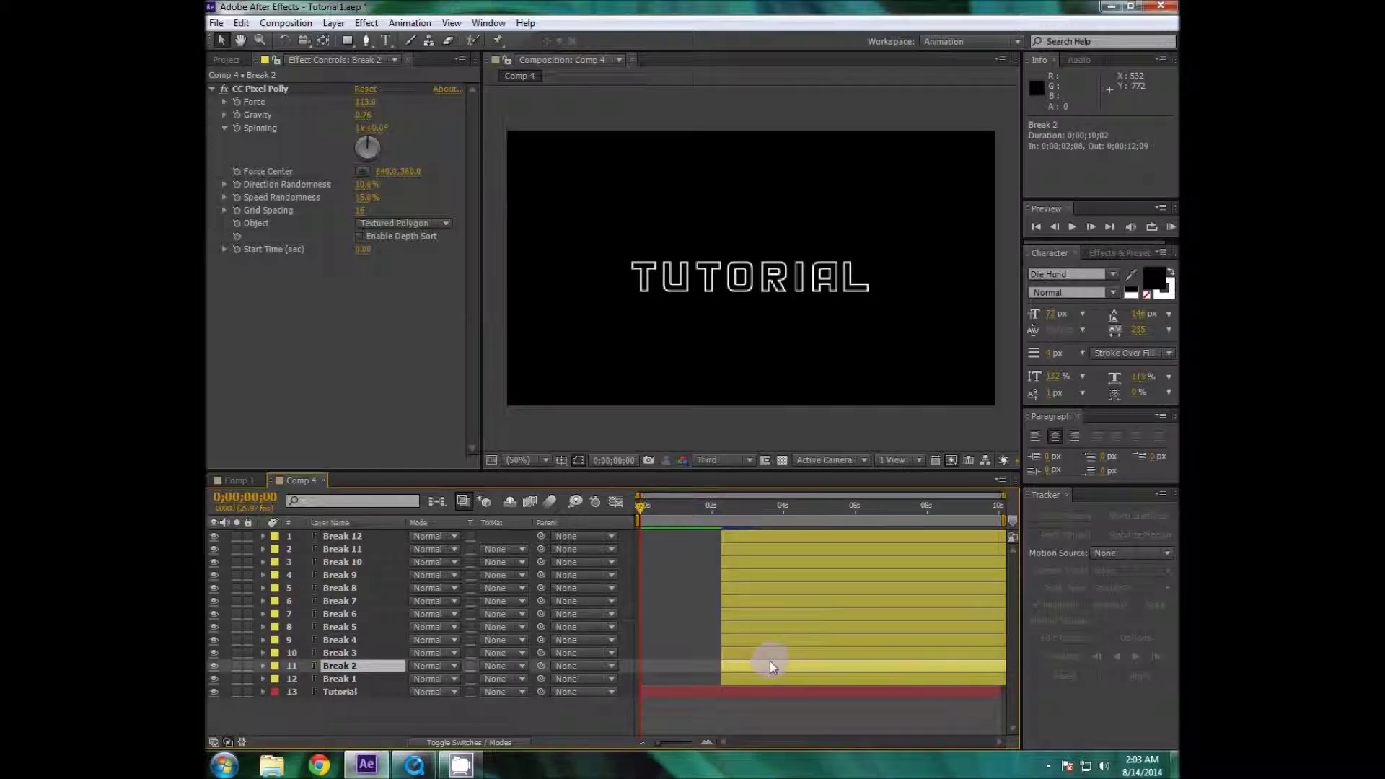
pyautogui.moveTo(769, 661); pyautogui.dragTo(871, 590)
pyautogui.click(779, 655)
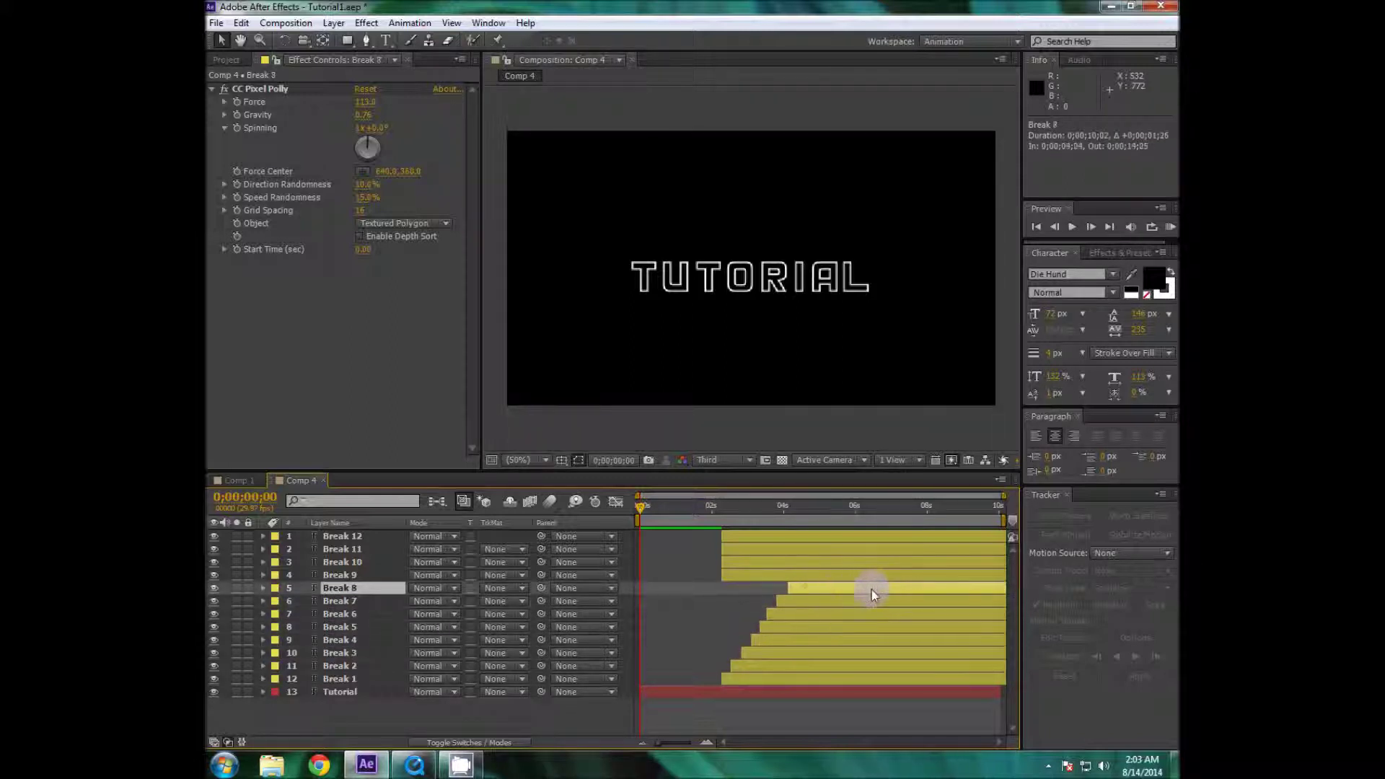
pyautogui.moveTo(791, 574); pyautogui.dragTo(872, 565)
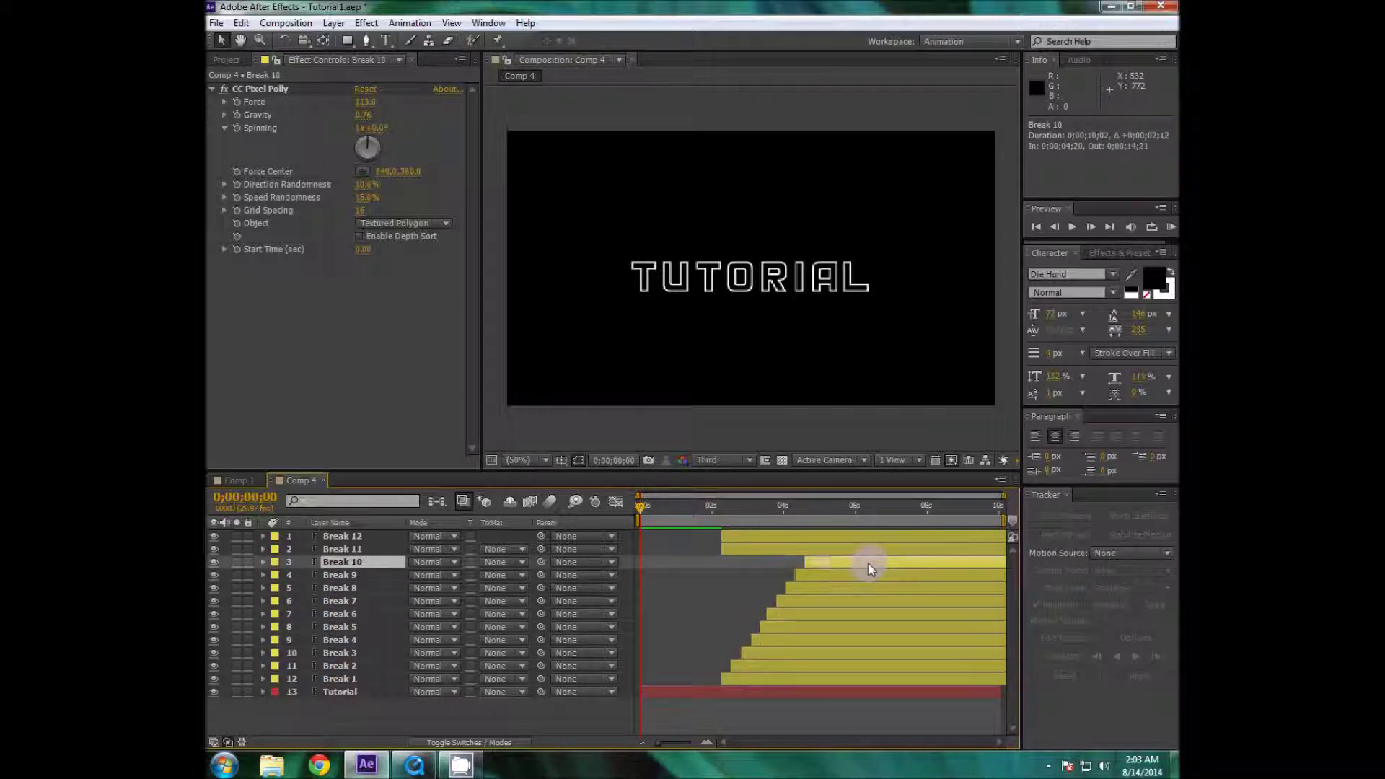
pyautogui.moveTo(783, 549); pyautogui.dragTo(911, 538)
pyautogui.click(640, 510)
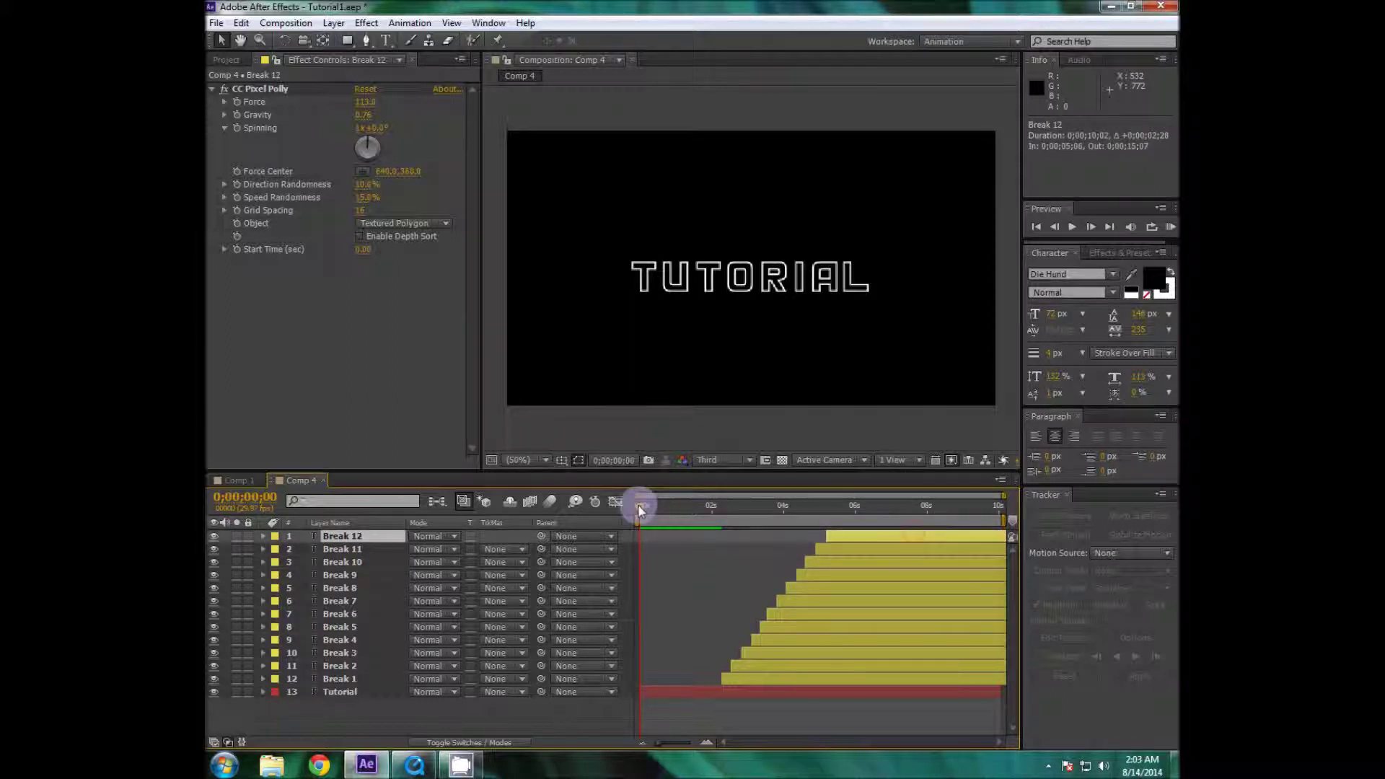
pyautogui.moveTo(733, 510)
pyautogui.mouseDown()
pyautogui.moveTo(826, 509)
pyautogui.moveTo(687, 518)
pyautogui.moveTo(725, 522)
pyautogui.moveTo(708, 521)
pyautogui.mouseUp()
pyautogui.click(361, 693)
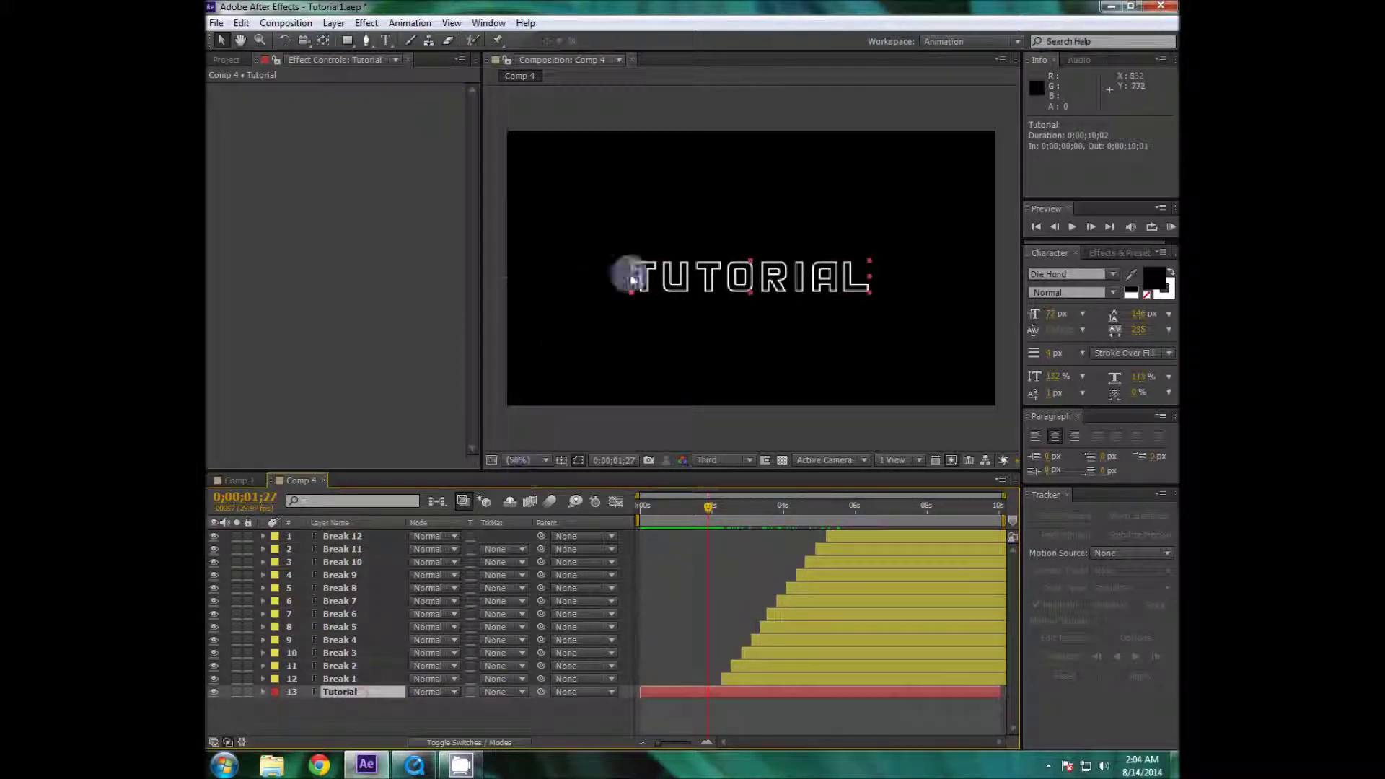
pyautogui.click(357, 26)
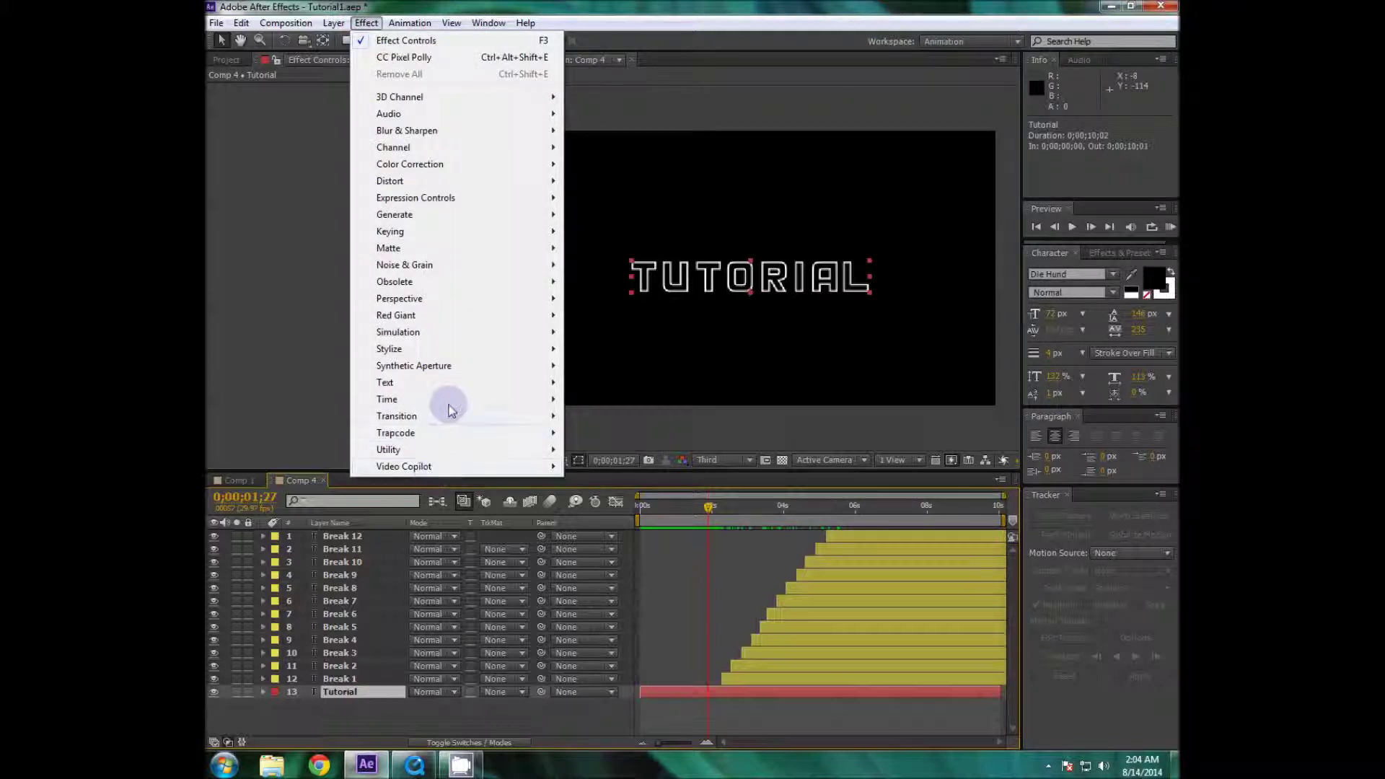
pyautogui.moveTo(447, 417)
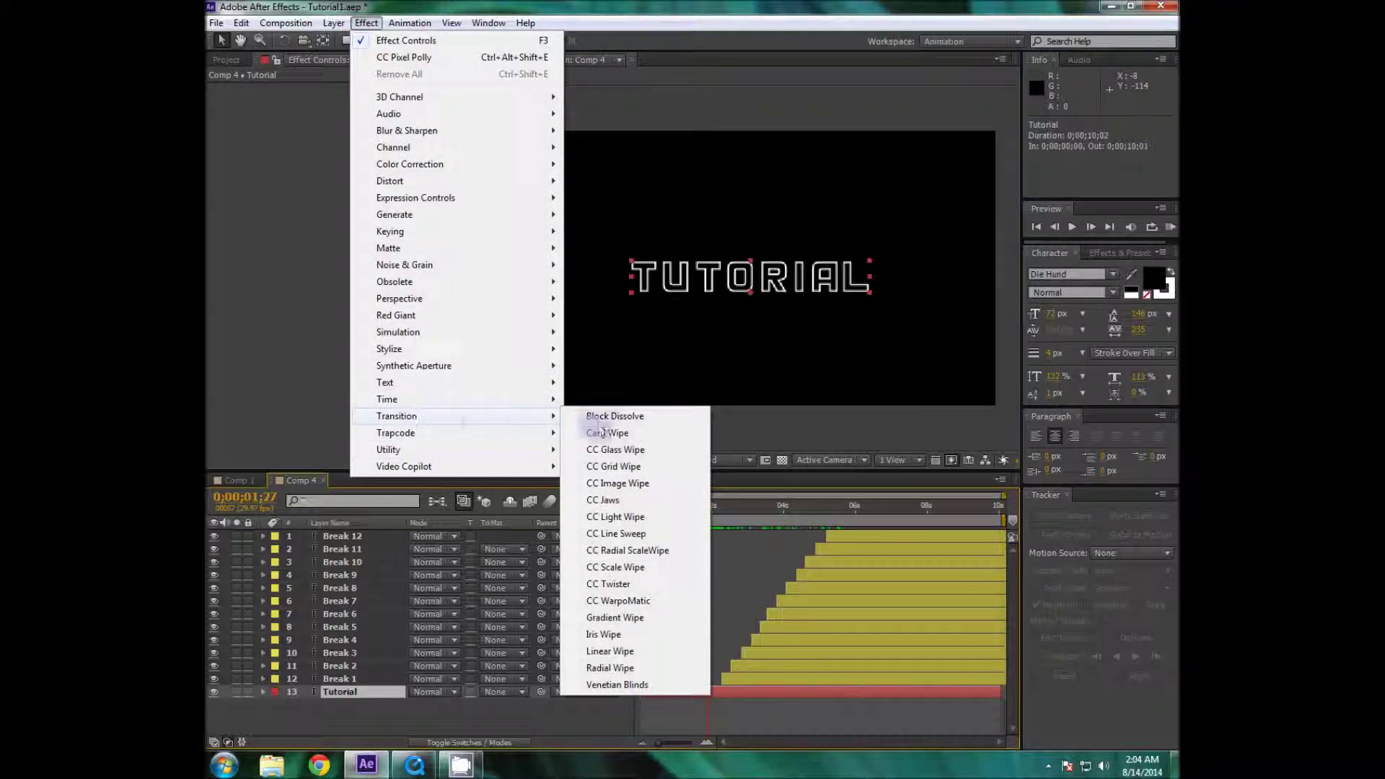
pyautogui.click(612, 650)
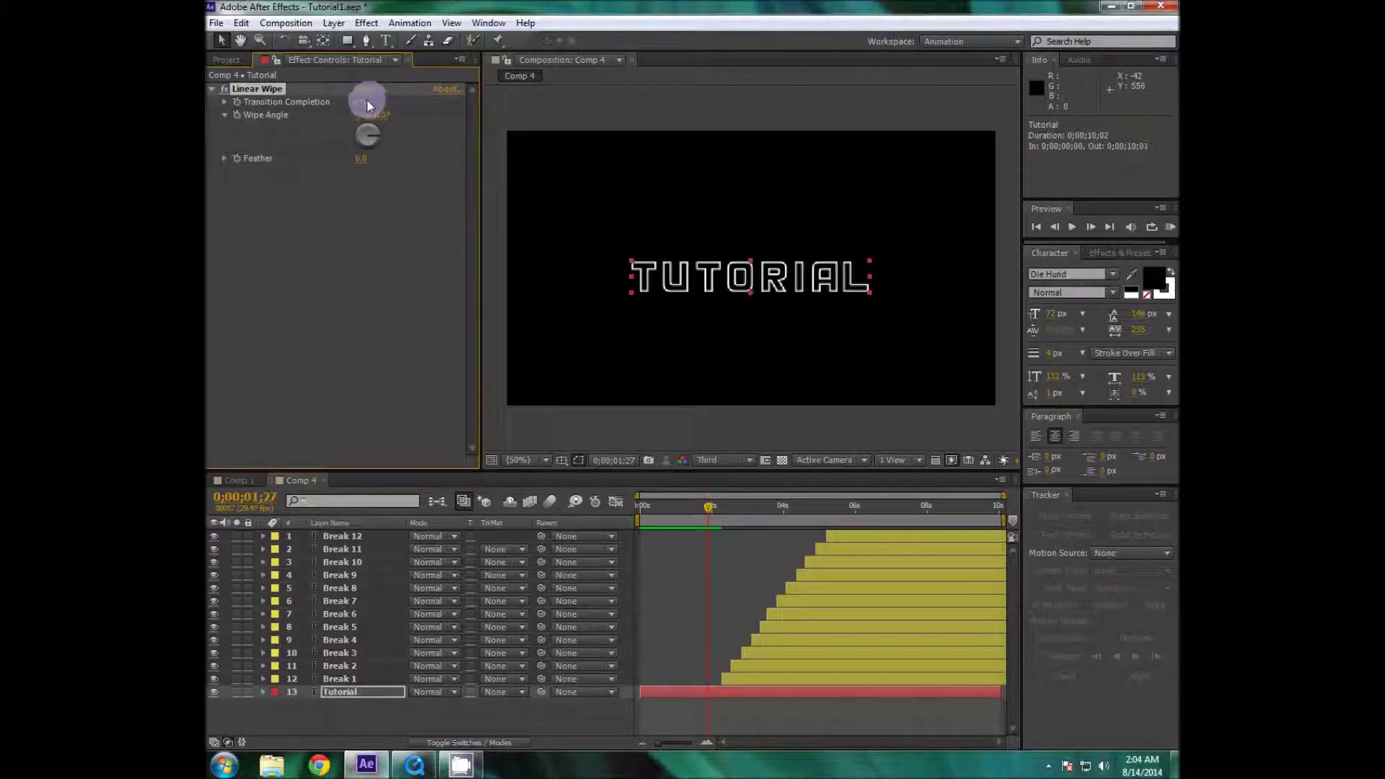
pyautogui.moveTo(359, 106)
pyautogui.mouseDown()
pyautogui.moveTo(414, 97)
pyautogui.moveTo(375, 99)
pyautogui.mouseUp()
pyautogui.press('Delete')
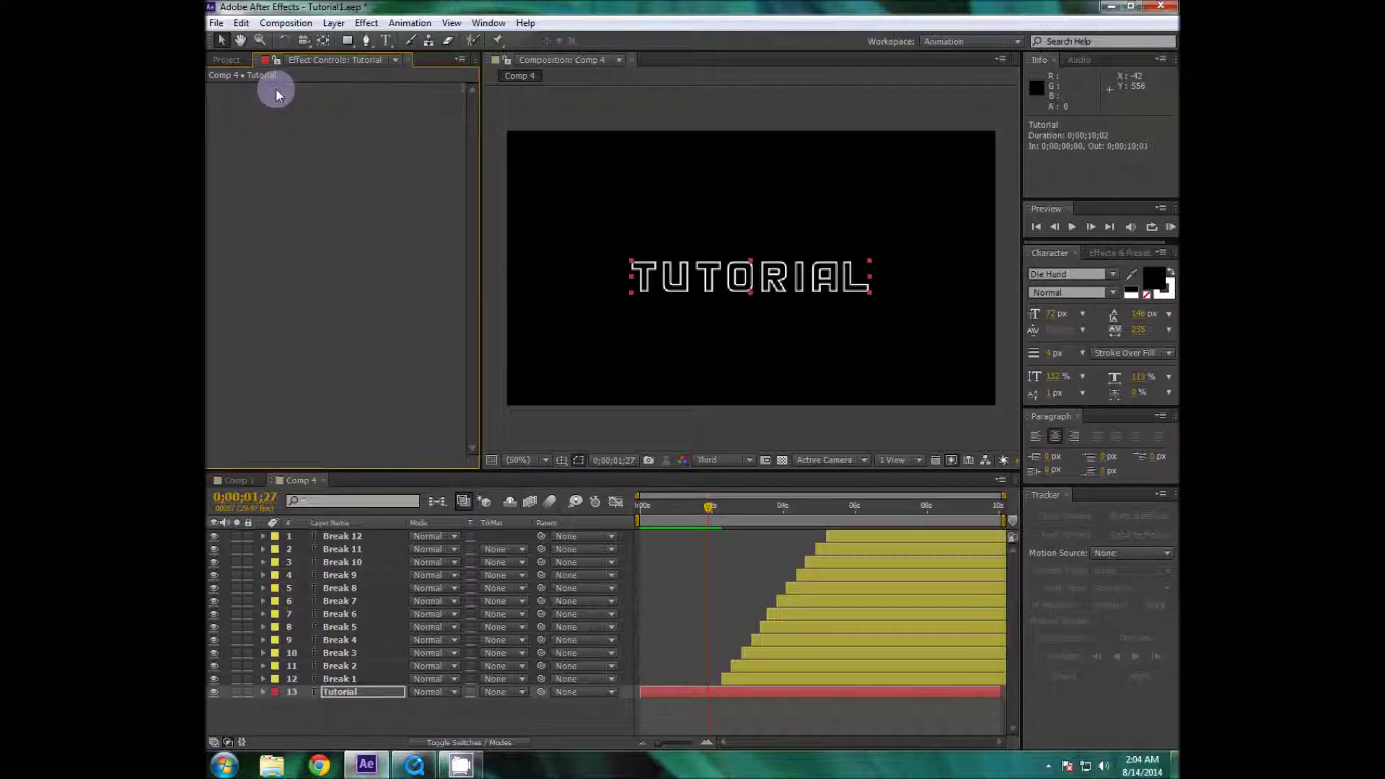
pyautogui.click(349, 717)
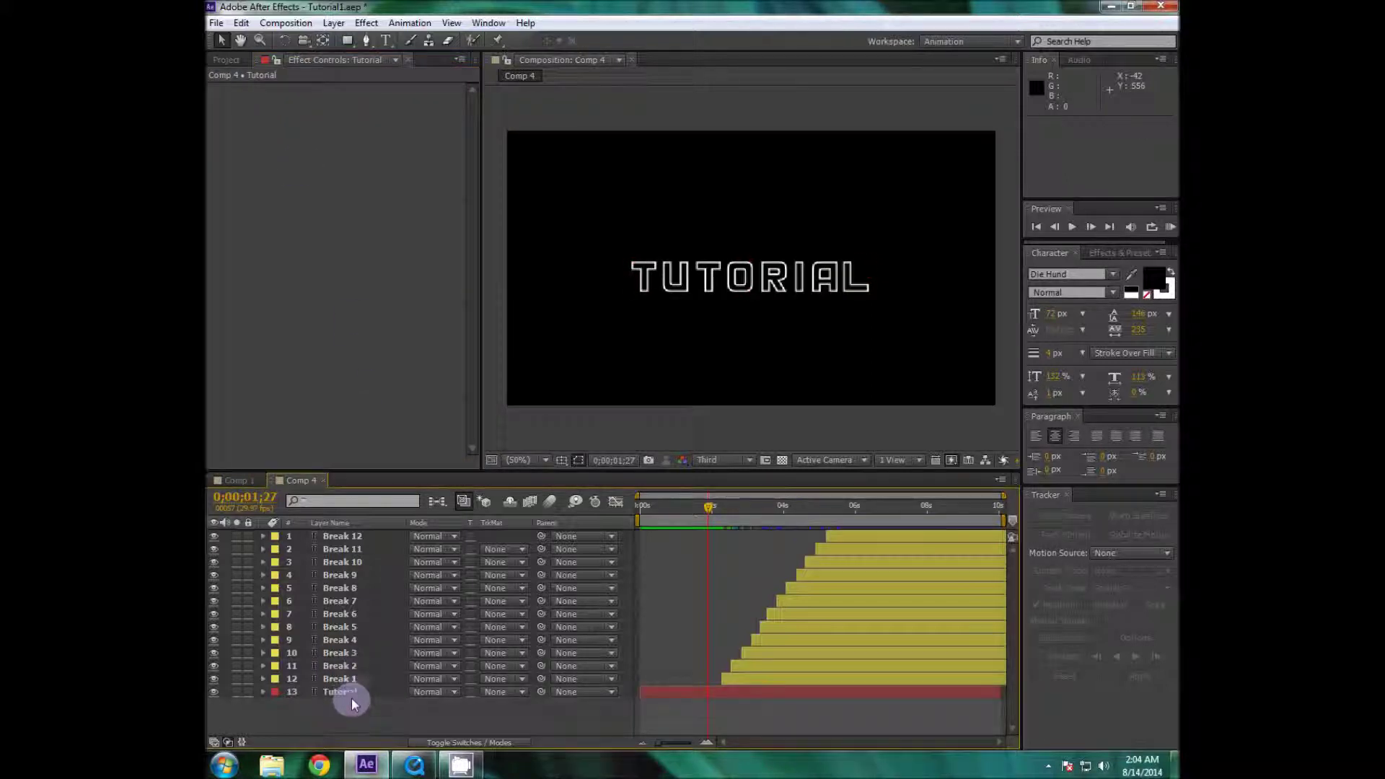
pyautogui.click(352, 695)
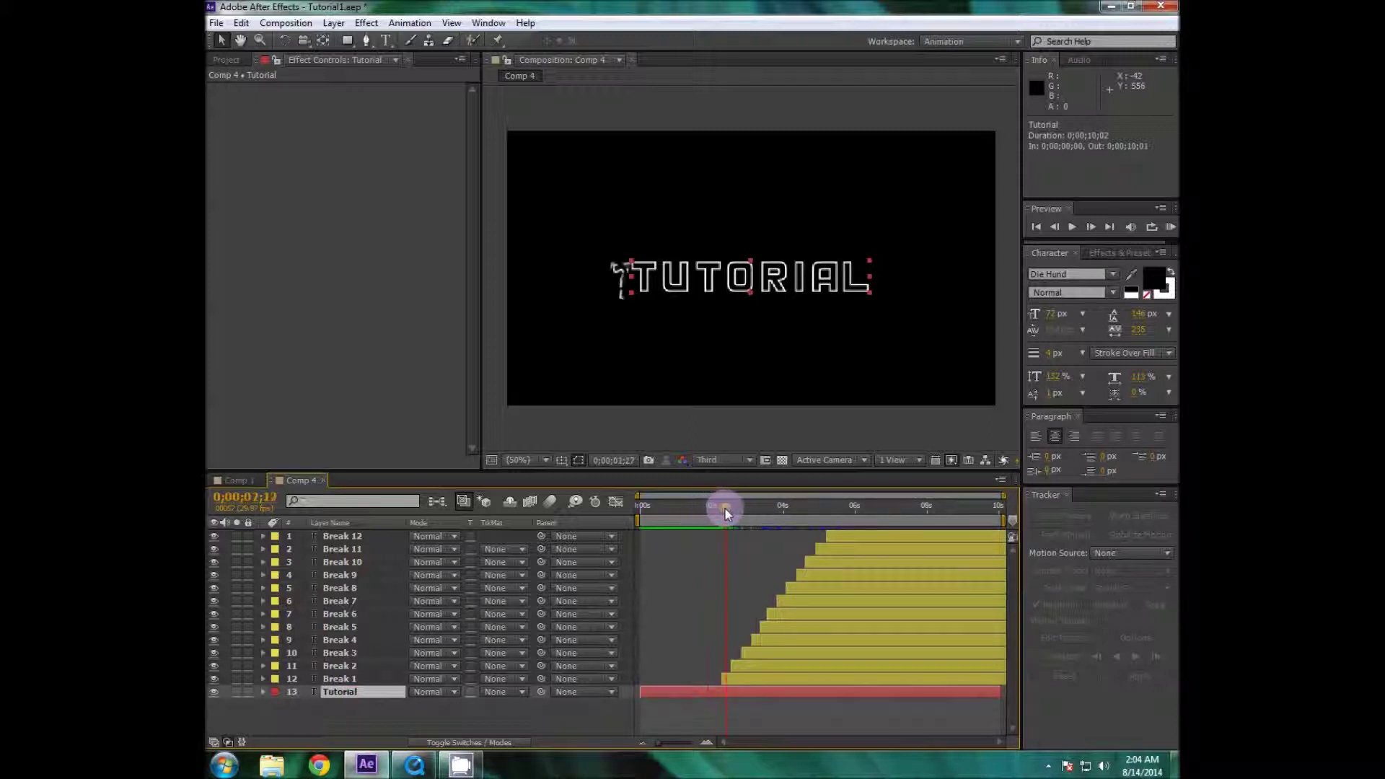
# Draw a thin rectangular mask left of the text on Tutorial and keyframe its Mask Path.
pyautogui.moveTo(725, 507); pyautogui.dragTo(712, 505)
pyautogui.click(344, 40)
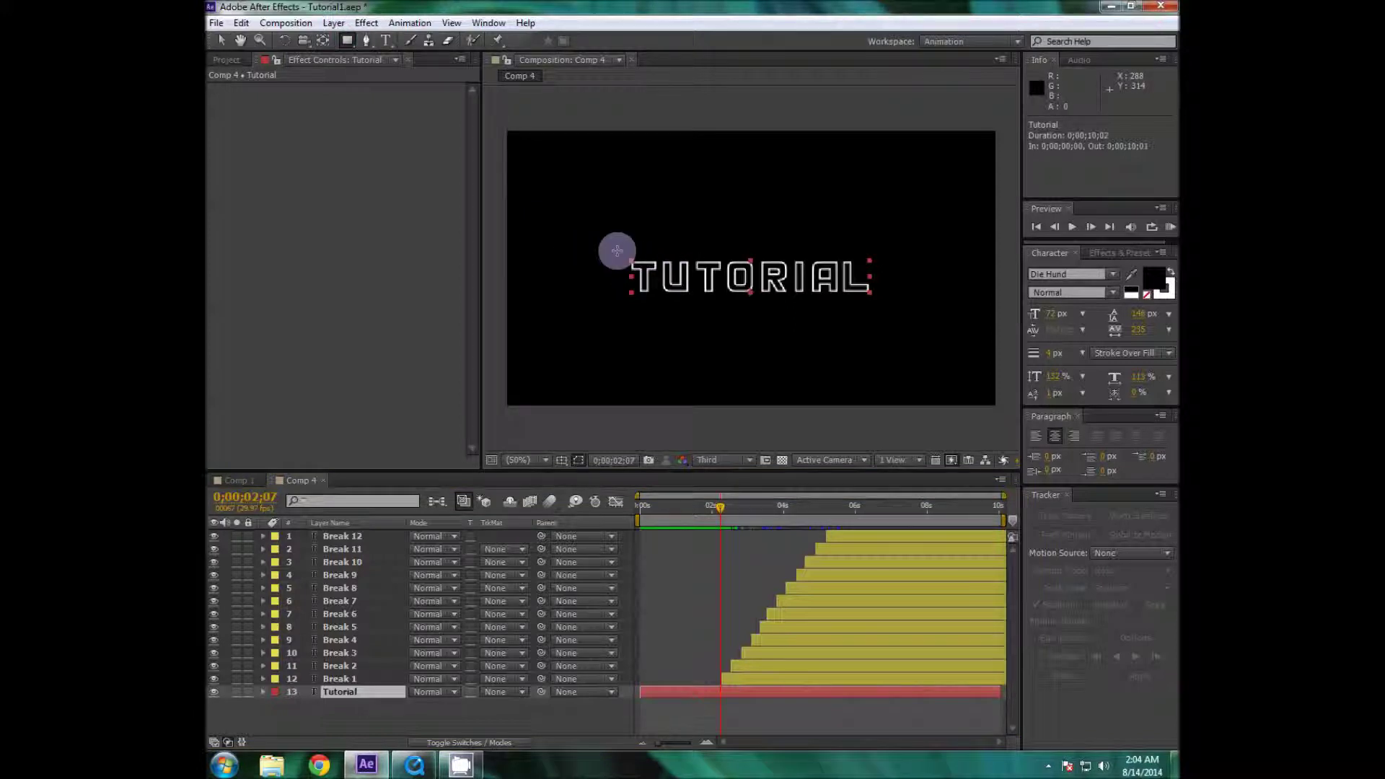
pyautogui.moveTo(617, 250); pyautogui.dragTo(633, 301)
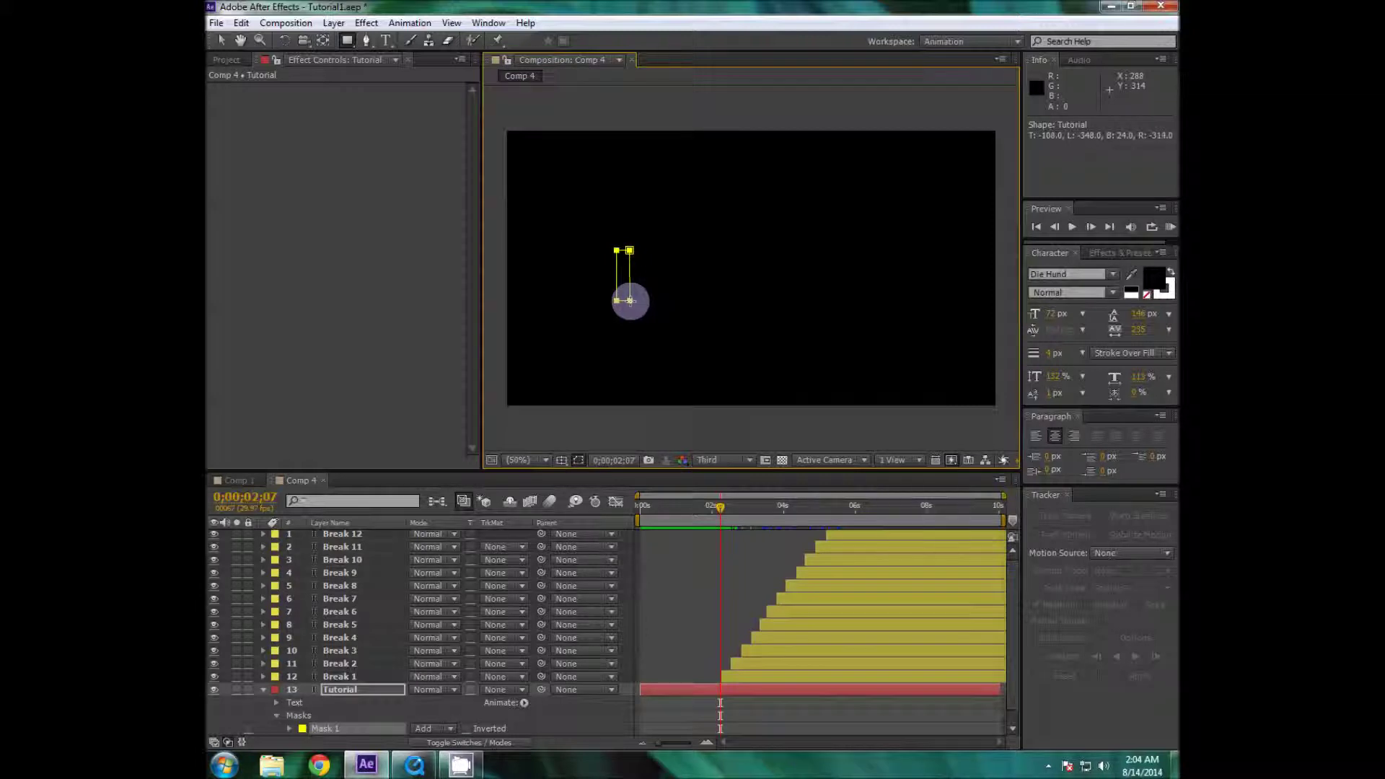
pyautogui.click(349, 691)
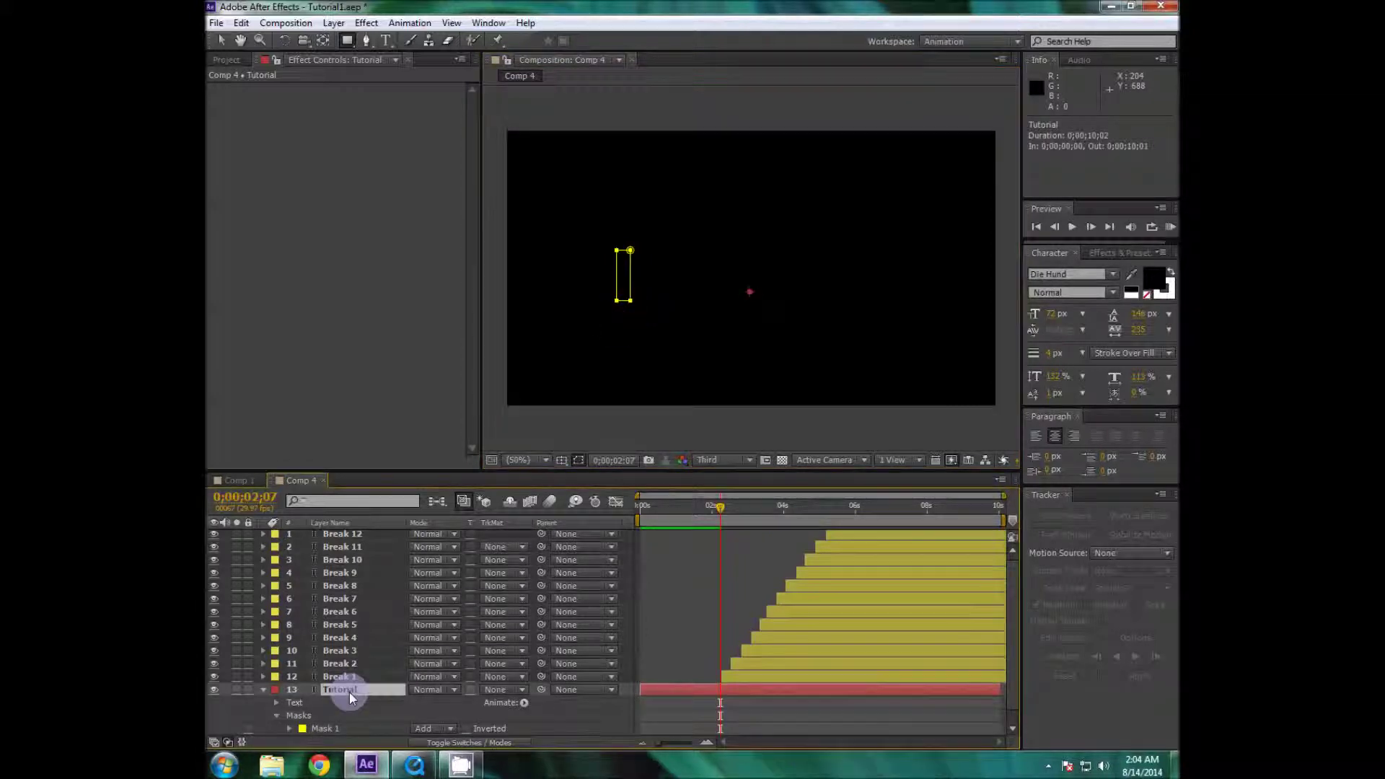
pyautogui.press('m')
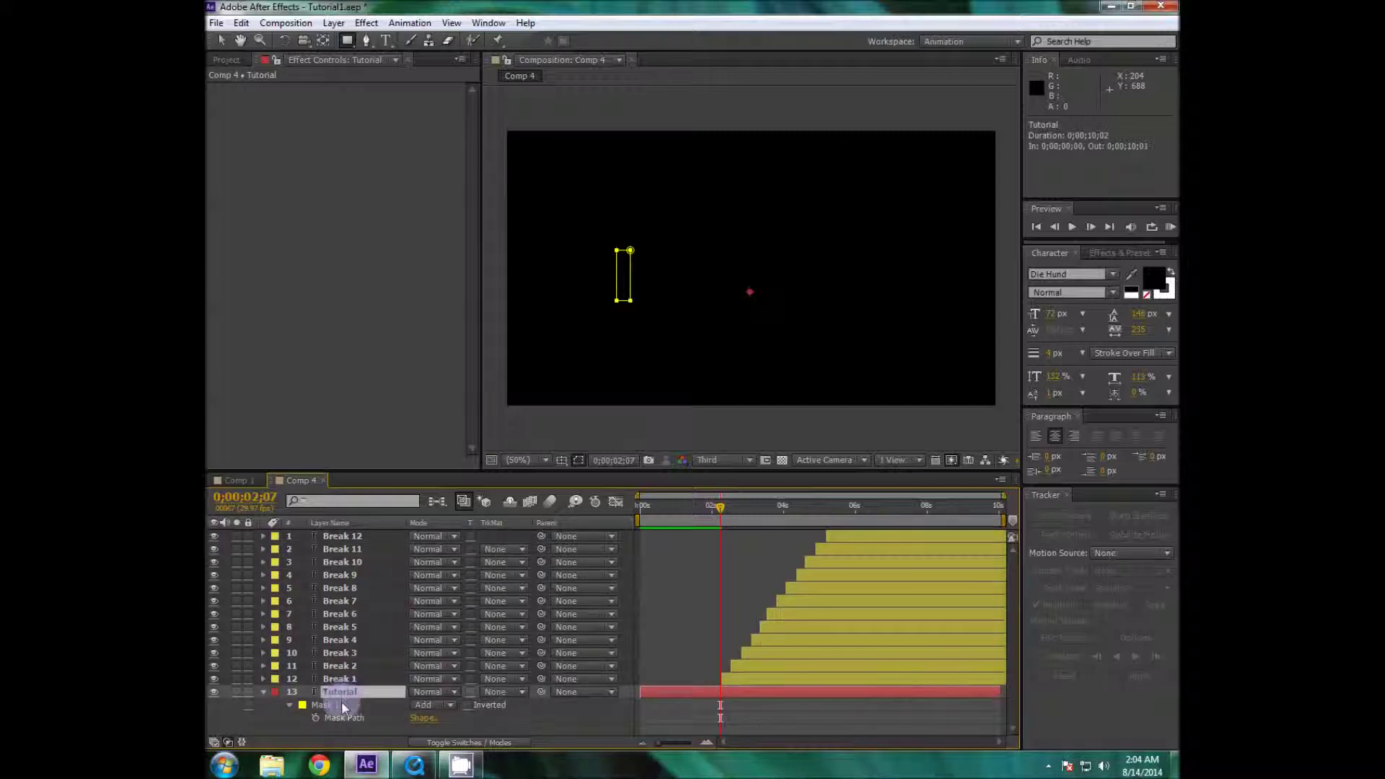
pyautogui.click(358, 704)
pyautogui.click(316, 717)
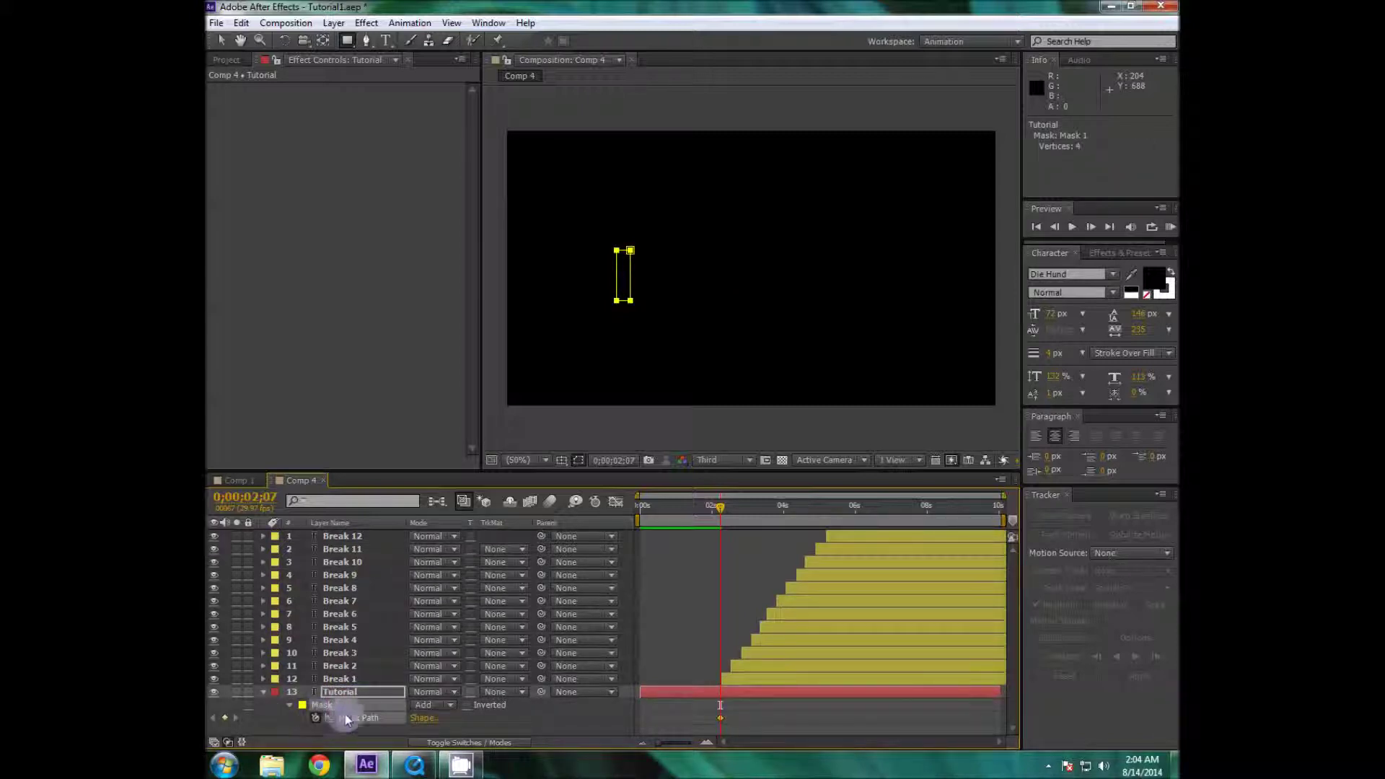
# At 0;00;05;09 widen Mask 1 across the whole word, then set it to Inverted.
pyautogui.click(370, 689)
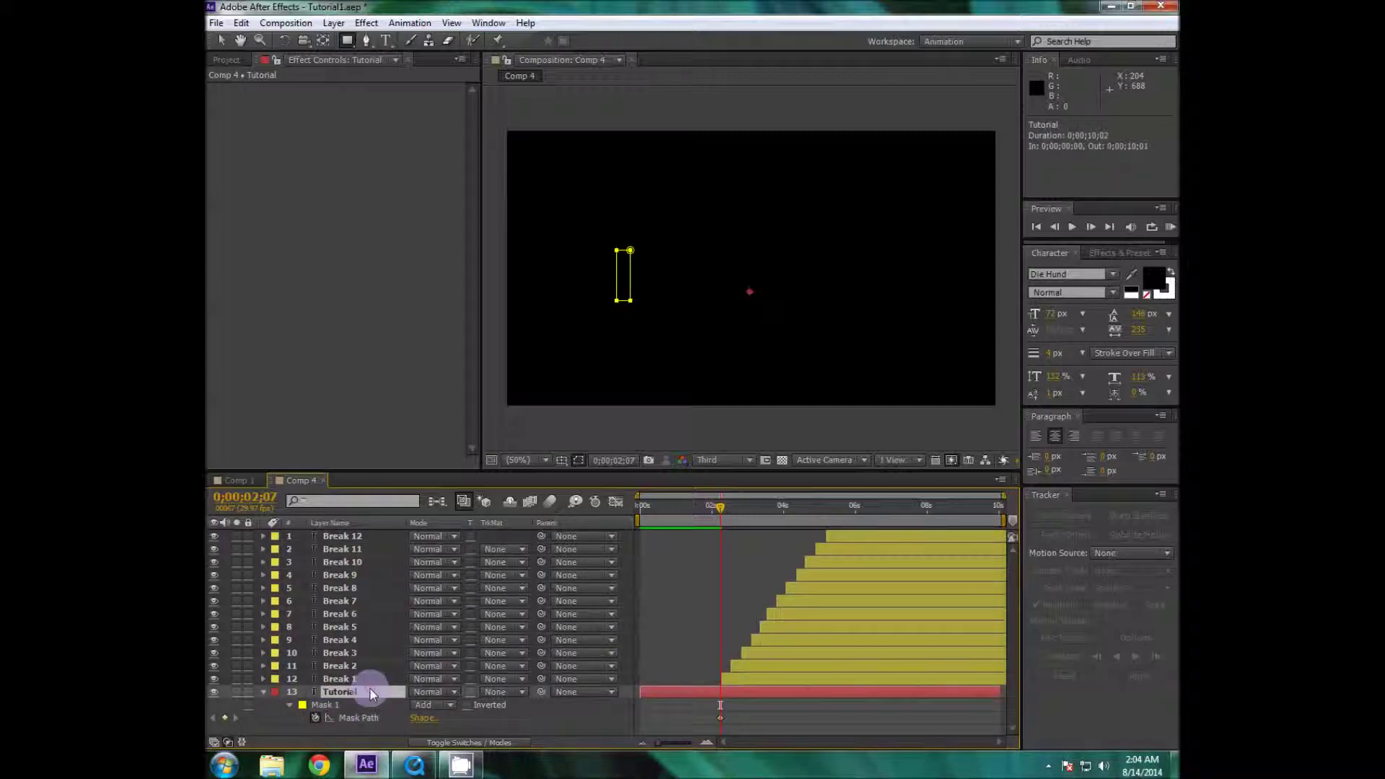
pyautogui.moveTo(719, 505); pyautogui.dragTo(830, 525)
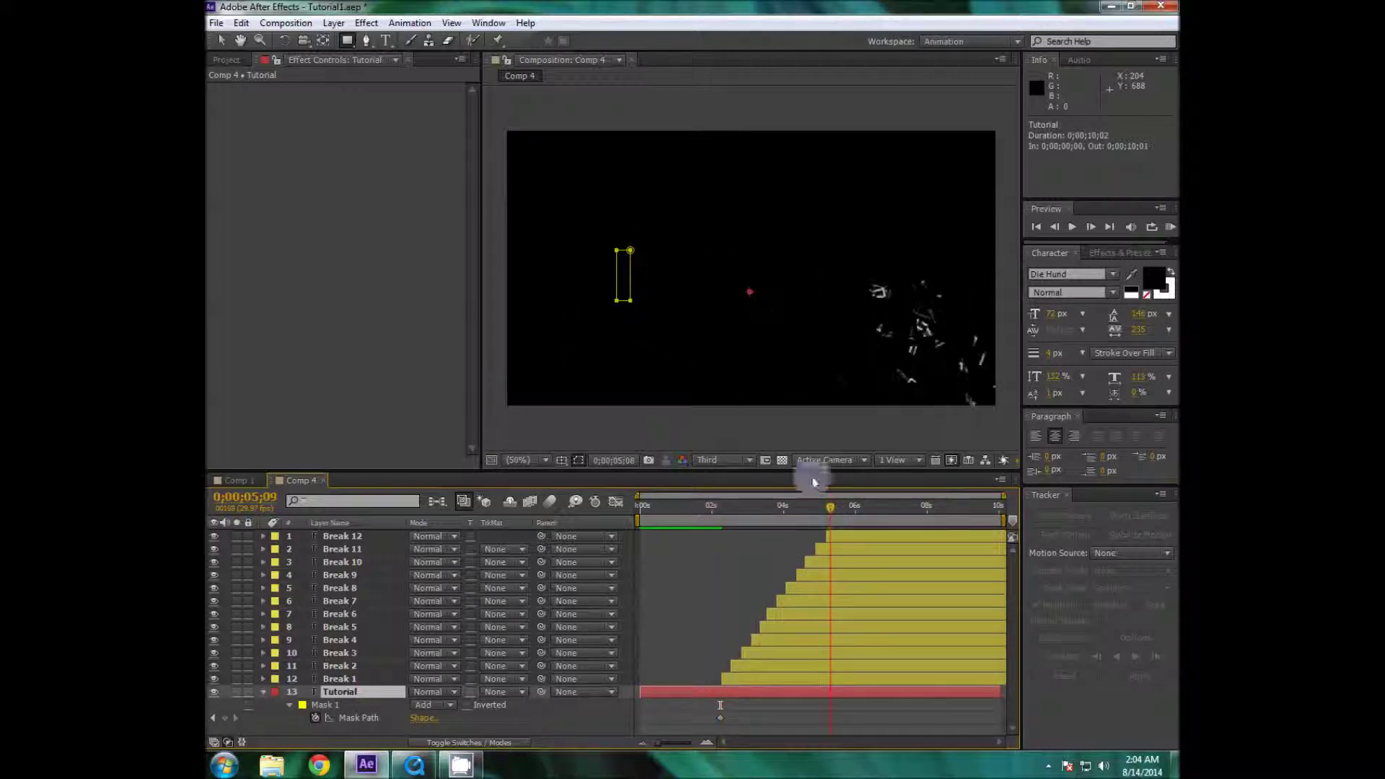
pyautogui.click(629, 272)
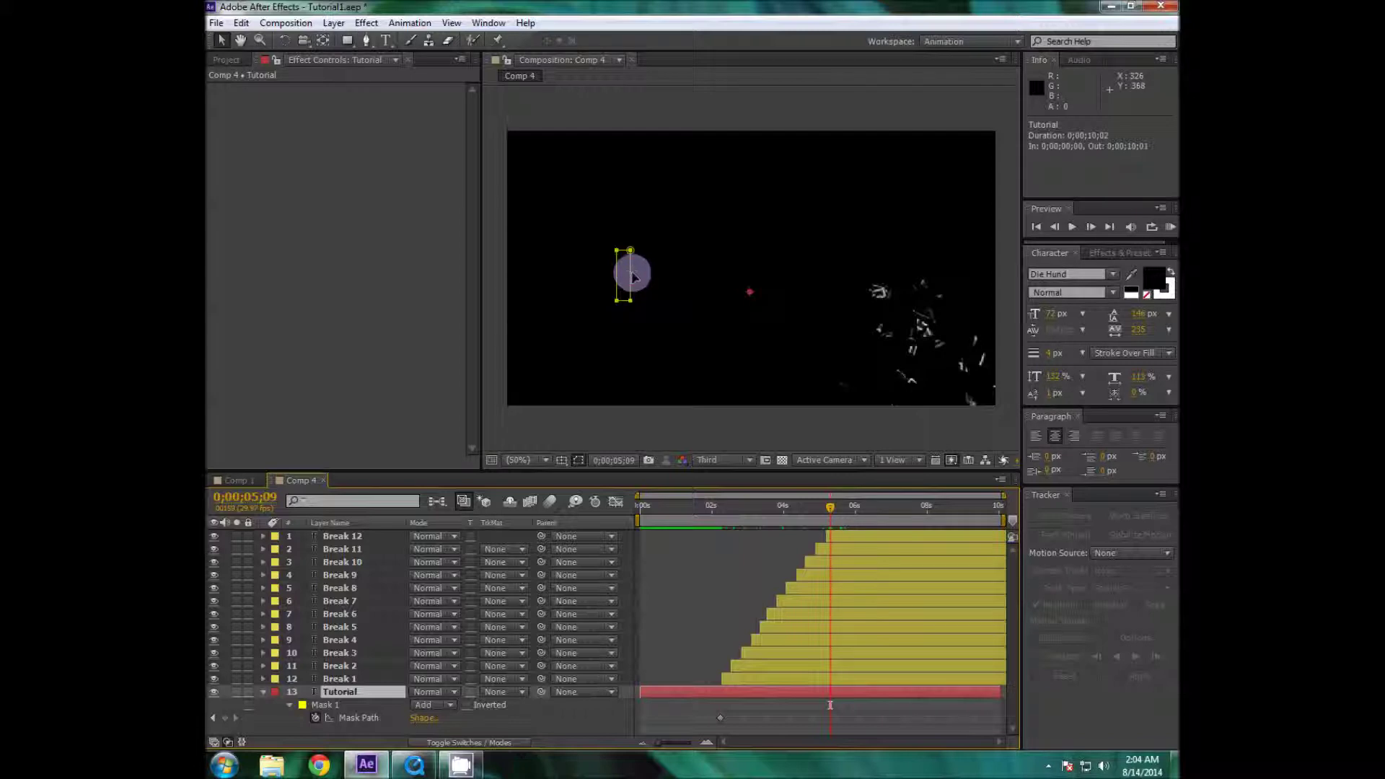
pyautogui.moveTo(632, 276); pyautogui.dragTo(873, 275)
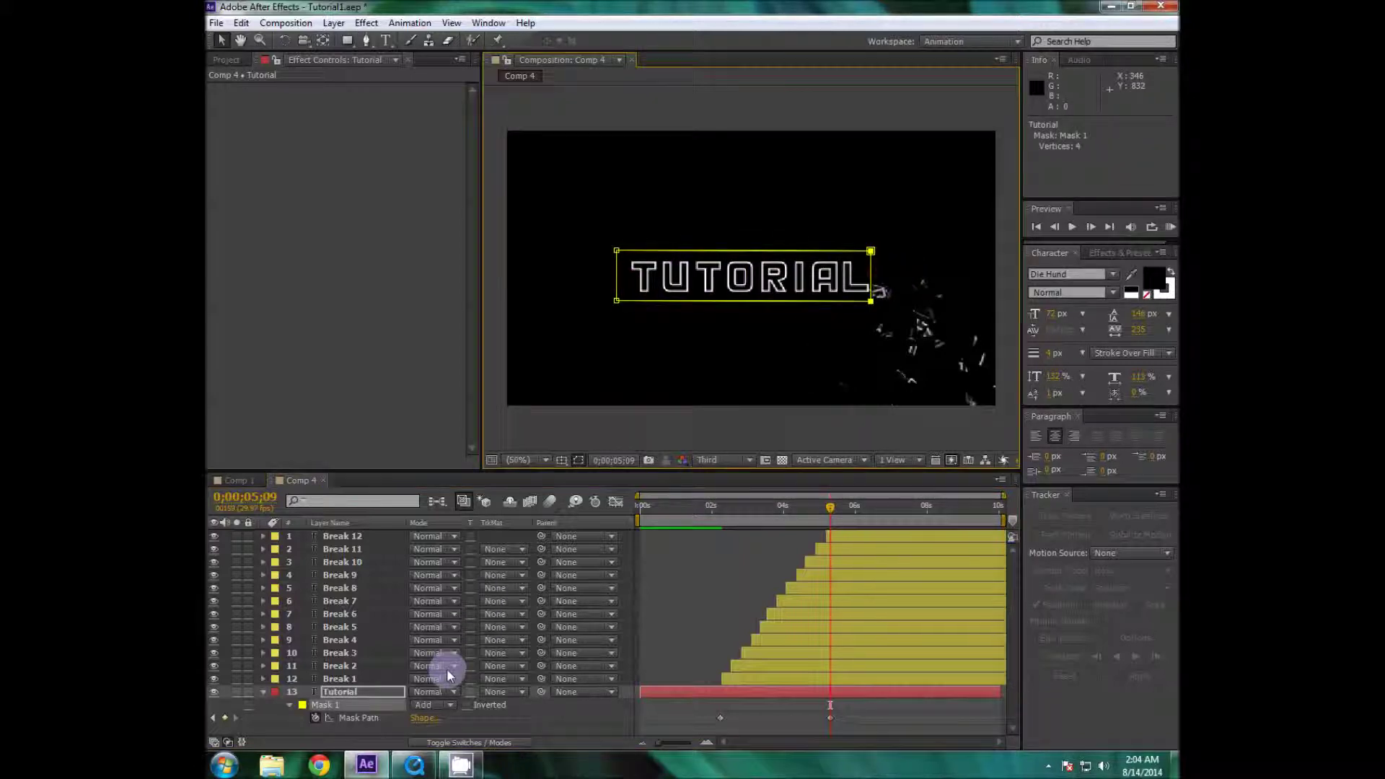
pyautogui.click(442, 726)
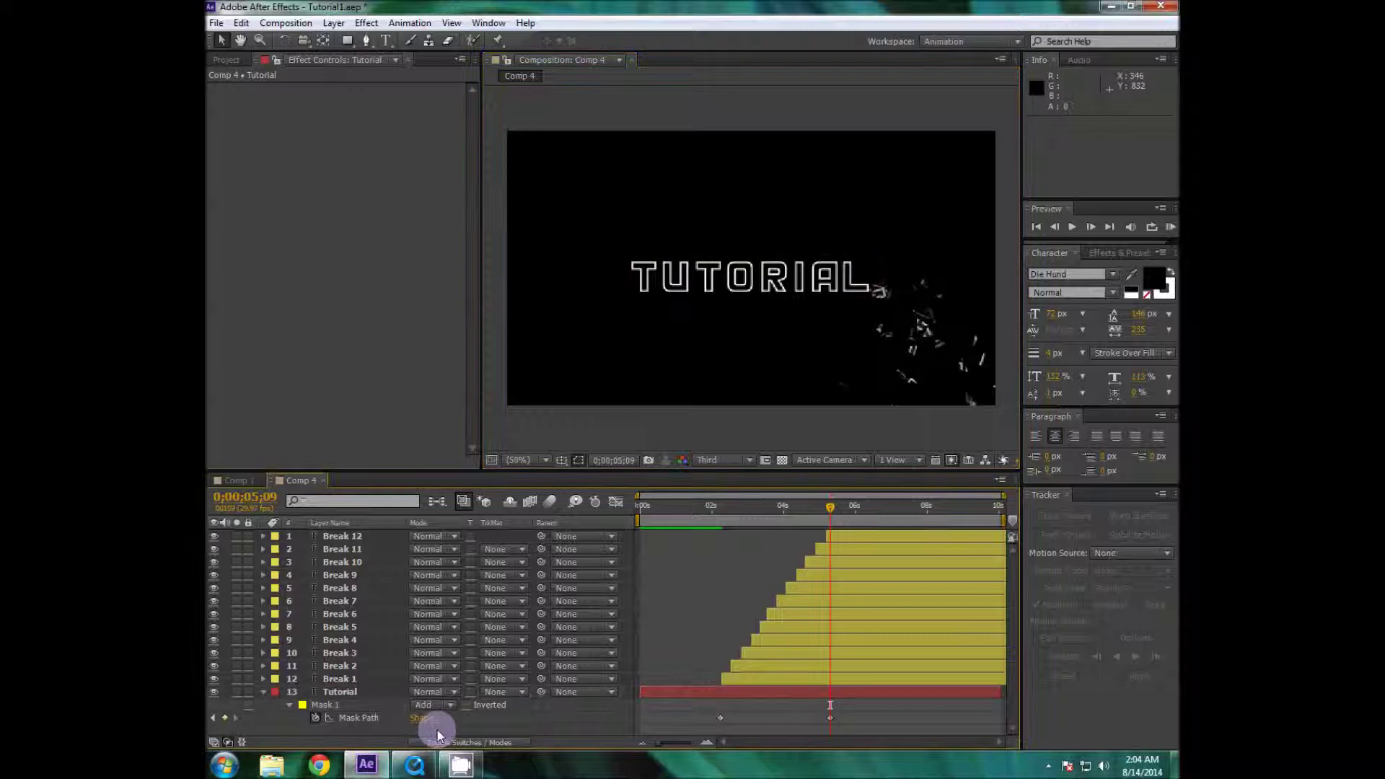
pyautogui.click(466, 705)
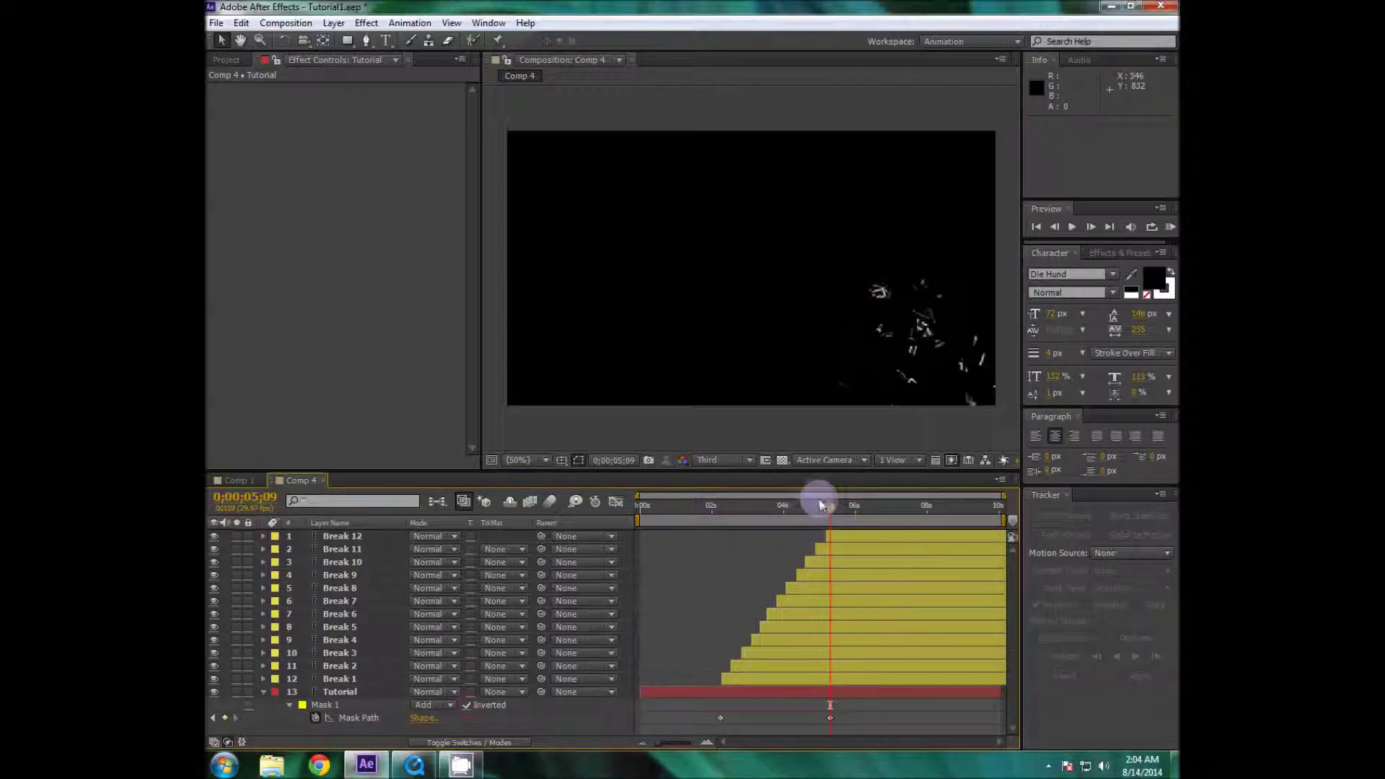
# Move the first Mask Path keyframe one frame later, from 02;07 to 02;08.
pyautogui.moveTo(830, 505); pyautogui.dragTo(728, 533)
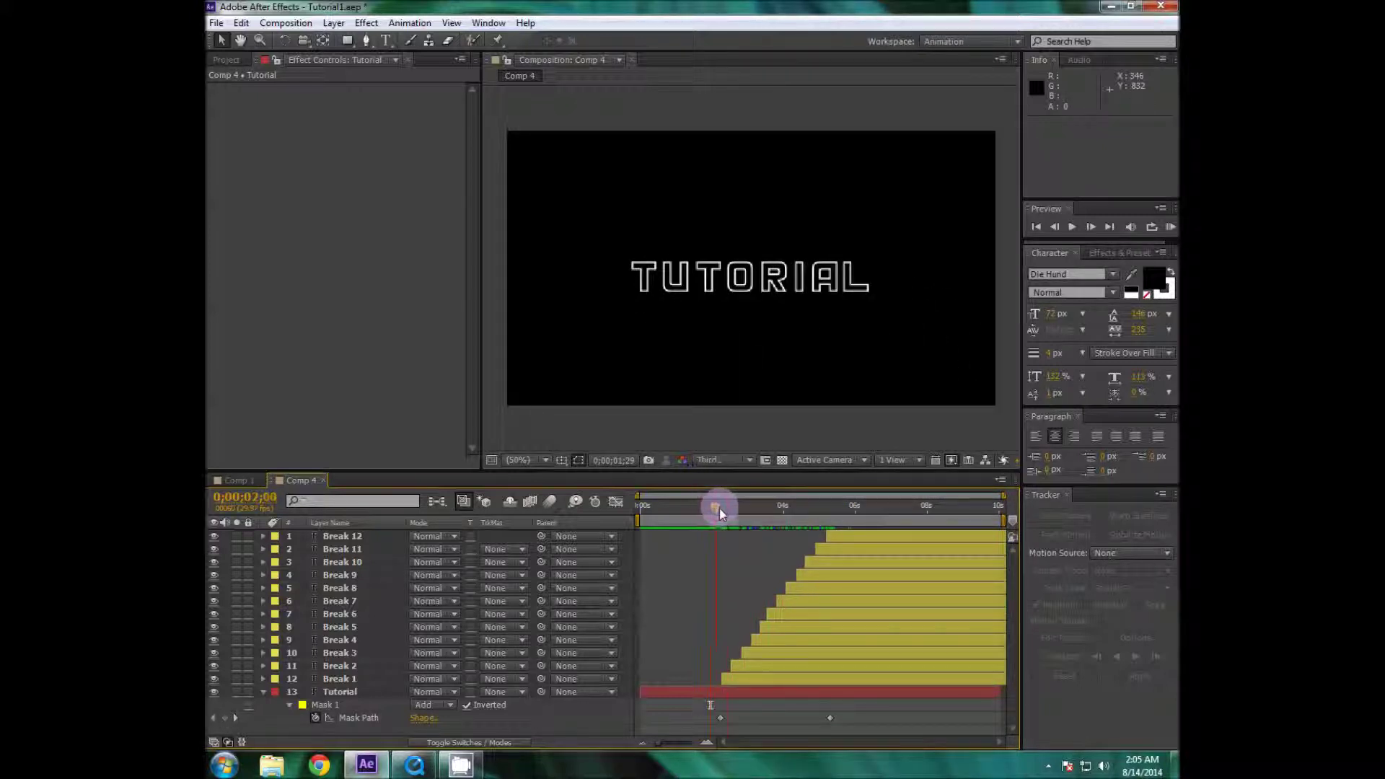
pyautogui.moveTo(719, 511); pyautogui.dragTo(756, 505)
pyautogui.click(728, 282)
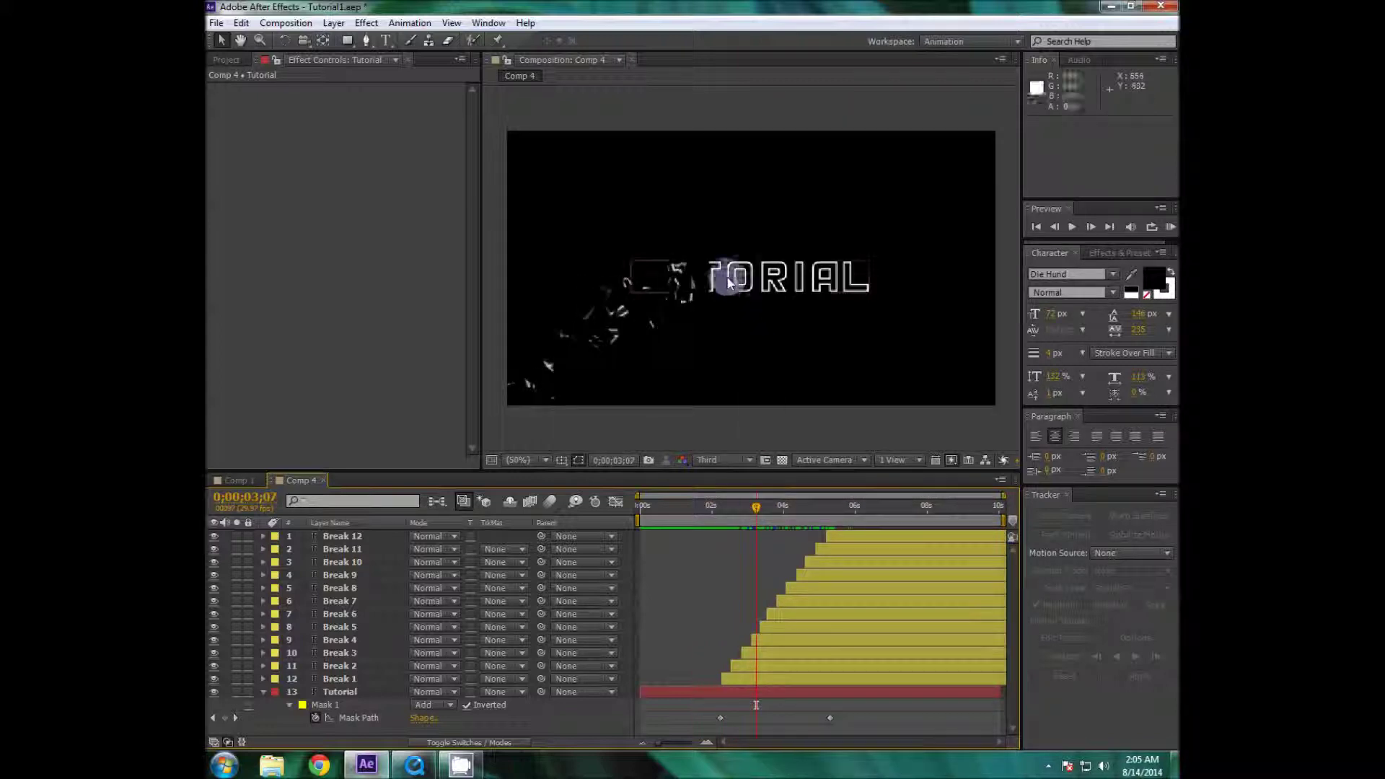
pyautogui.click(719, 717)
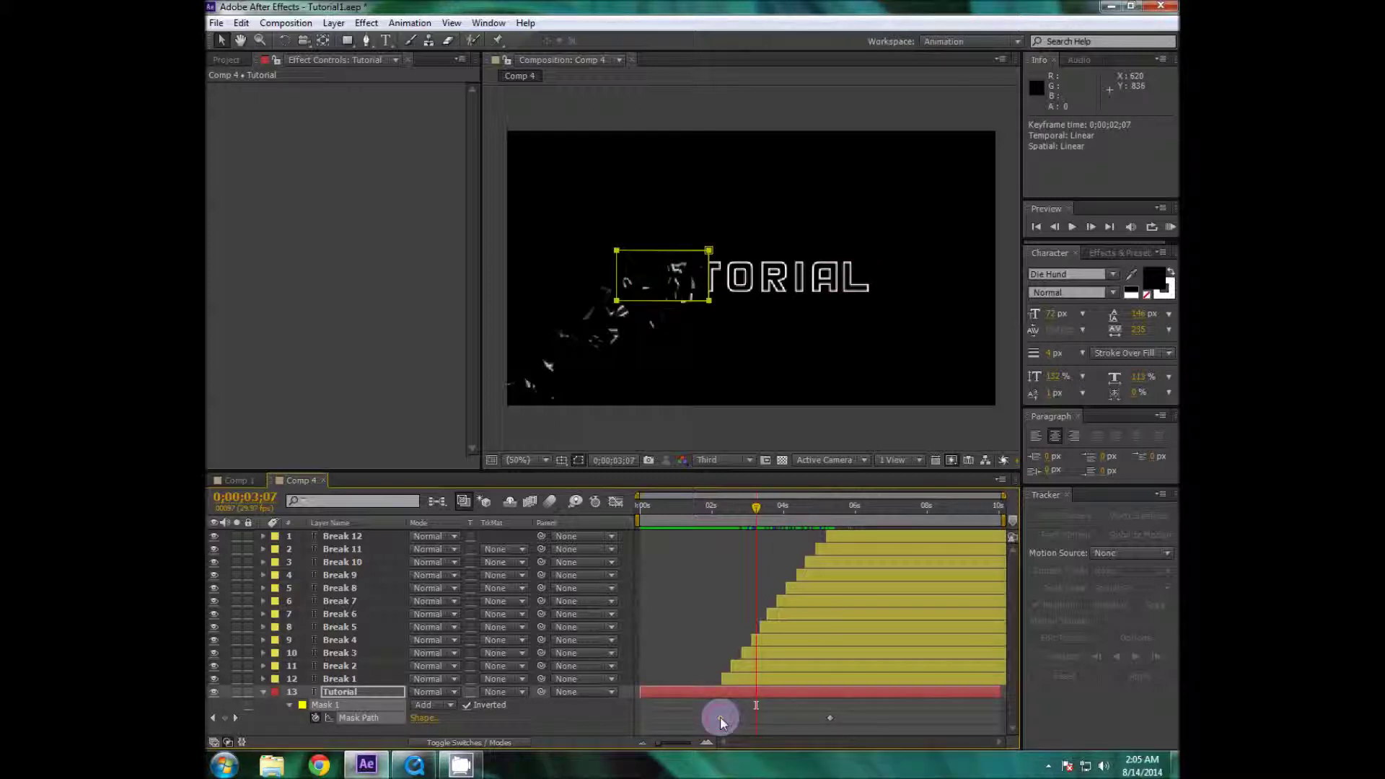
pyautogui.moveTo(720, 716); pyautogui.dragTo(722, 717)
pyautogui.click(756, 507)
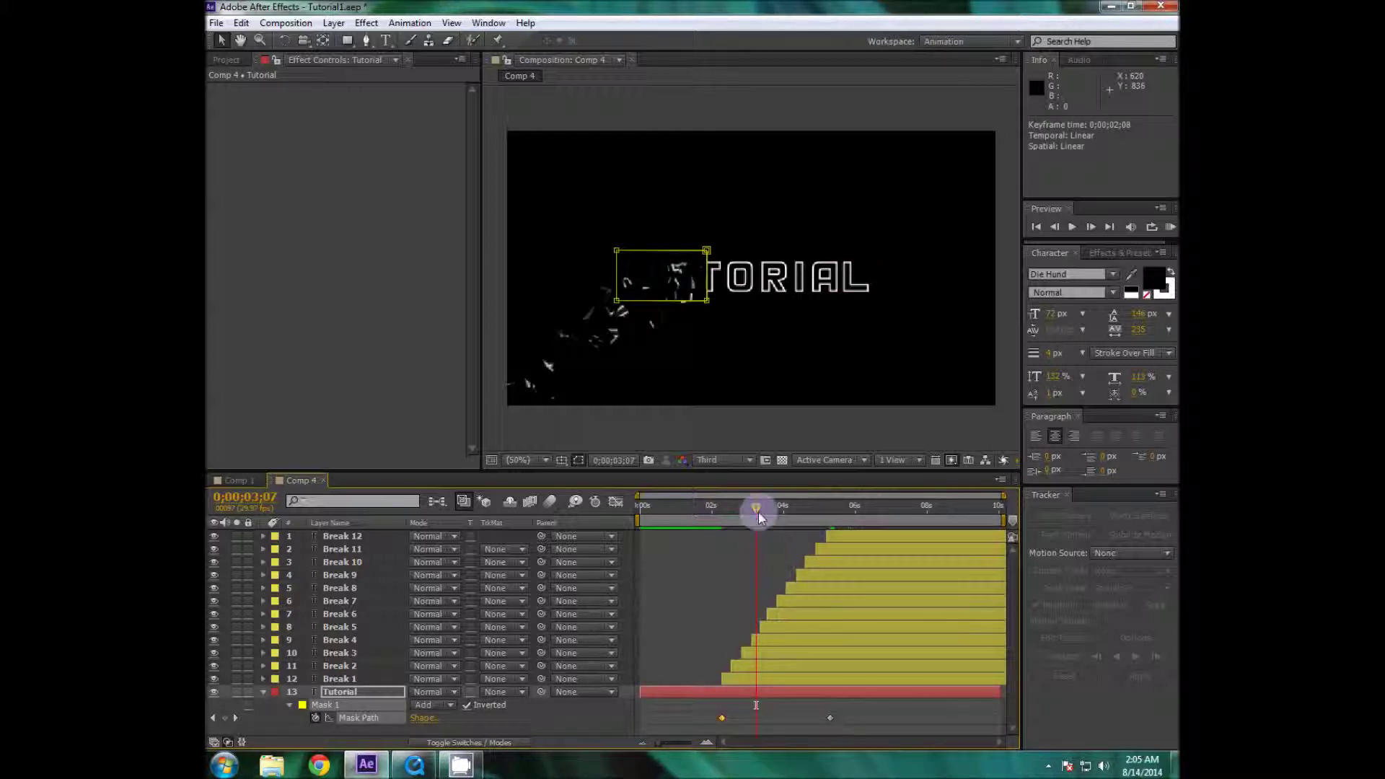
pyautogui.moveTo(756, 505); pyautogui.dragTo(787, 509)
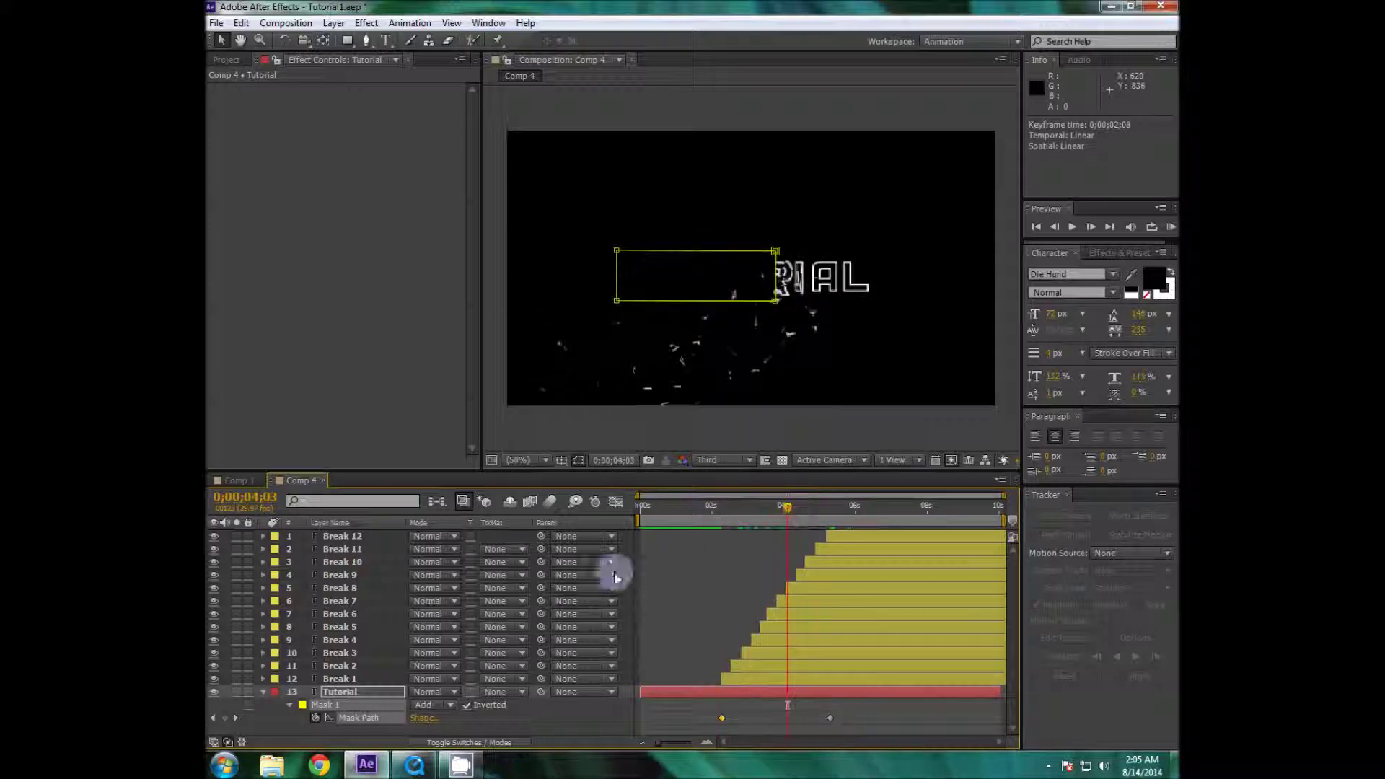
# Recheck the shatter timing against the wipe and collapse the Tutorial layer.
pyautogui.click(339, 665)
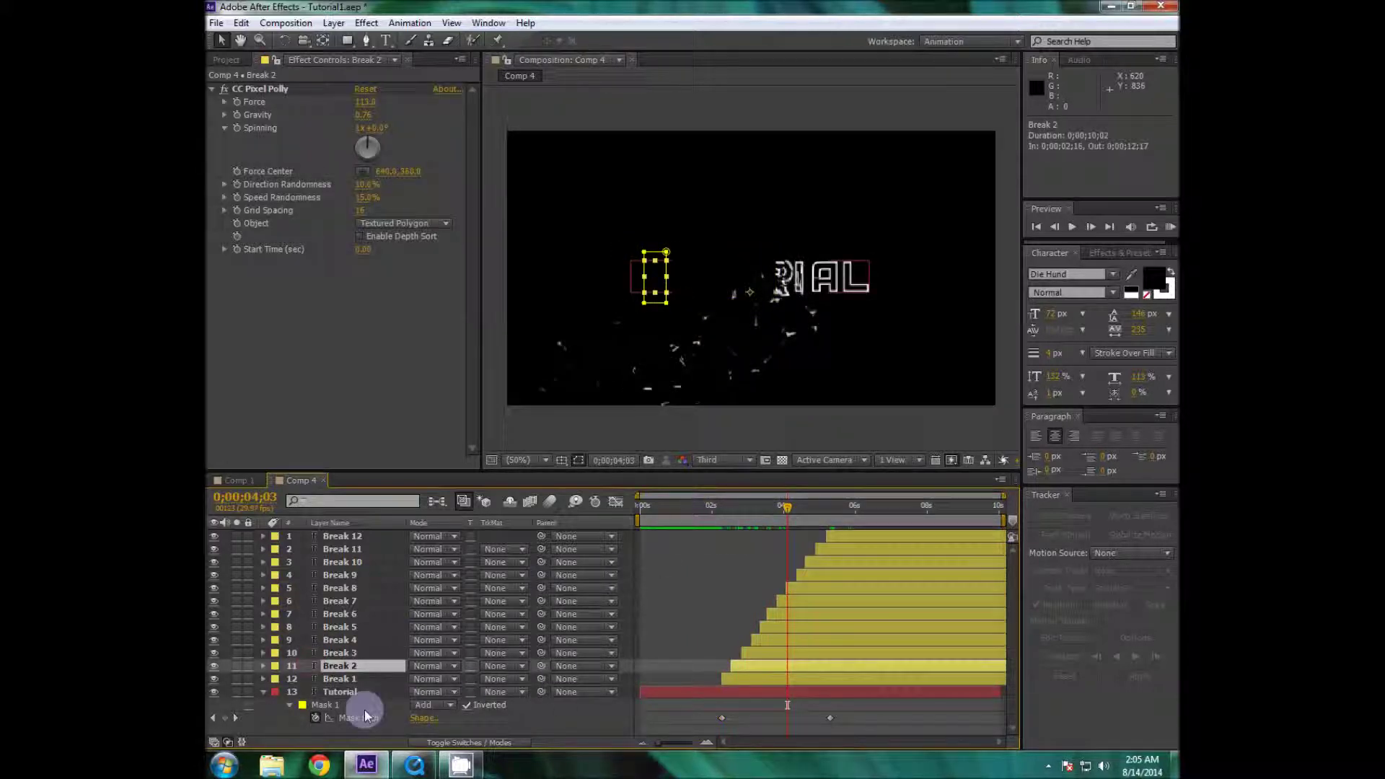
pyautogui.click(303, 736)
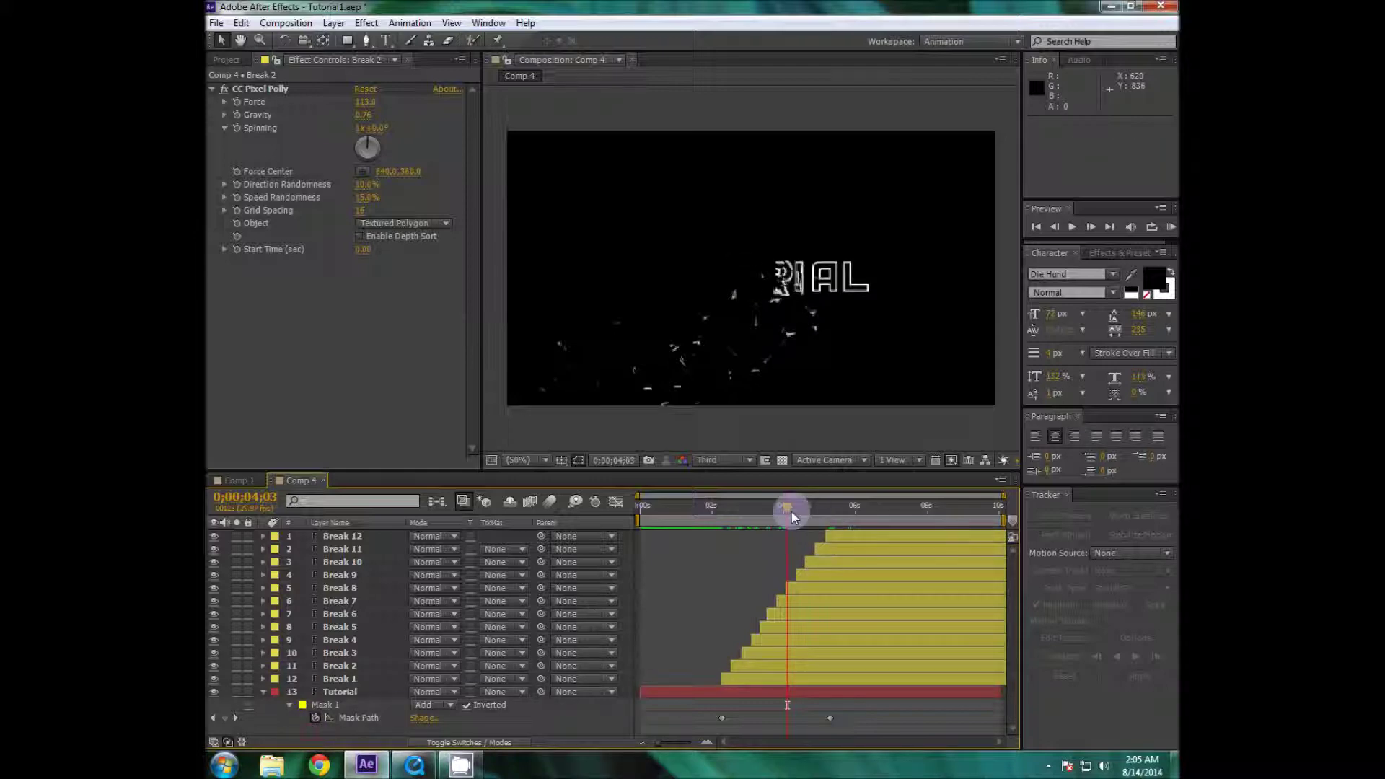
pyautogui.moveTo(791, 509); pyautogui.dragTo(700, 545)
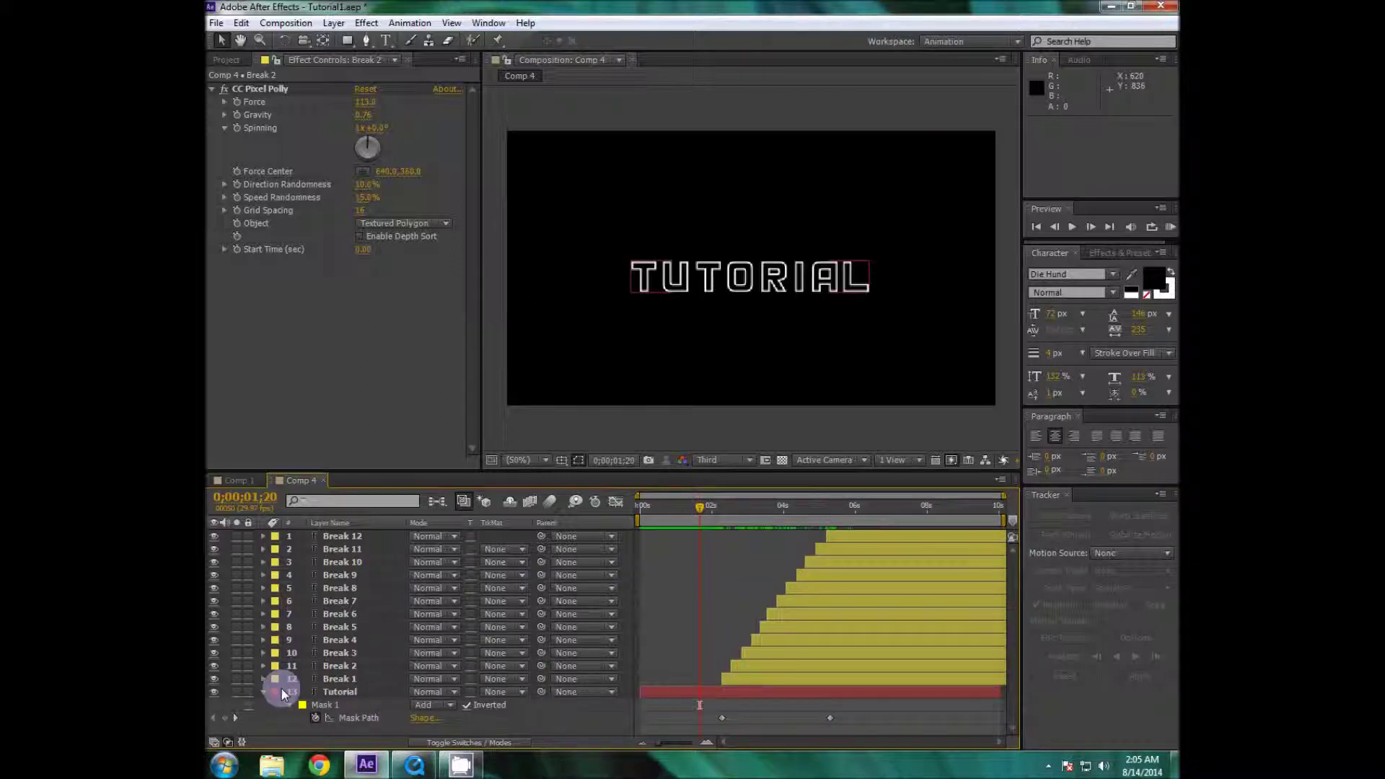
pyautogui.click(339, 692)
pyautogui.press('Return')
pyautogui.press('Return')
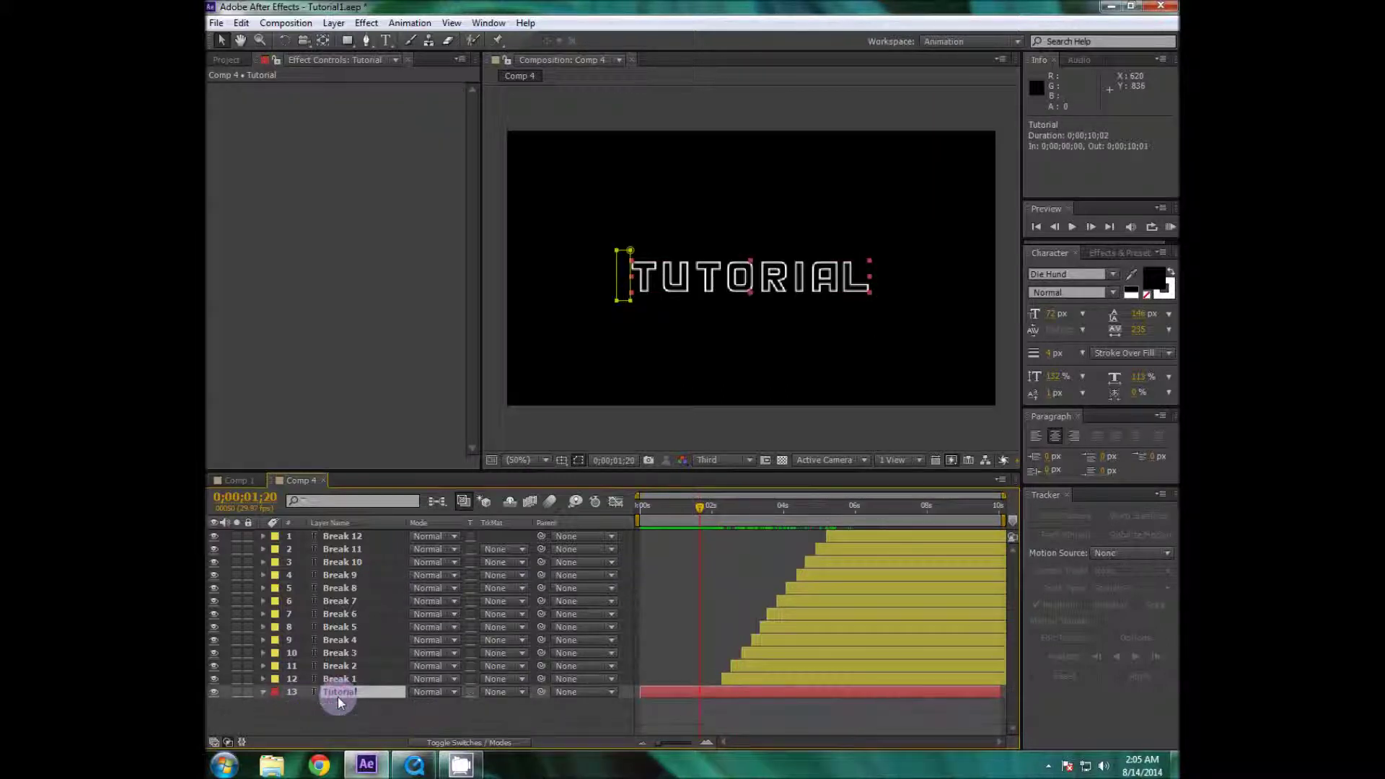
pyautogui.click(327, 726)
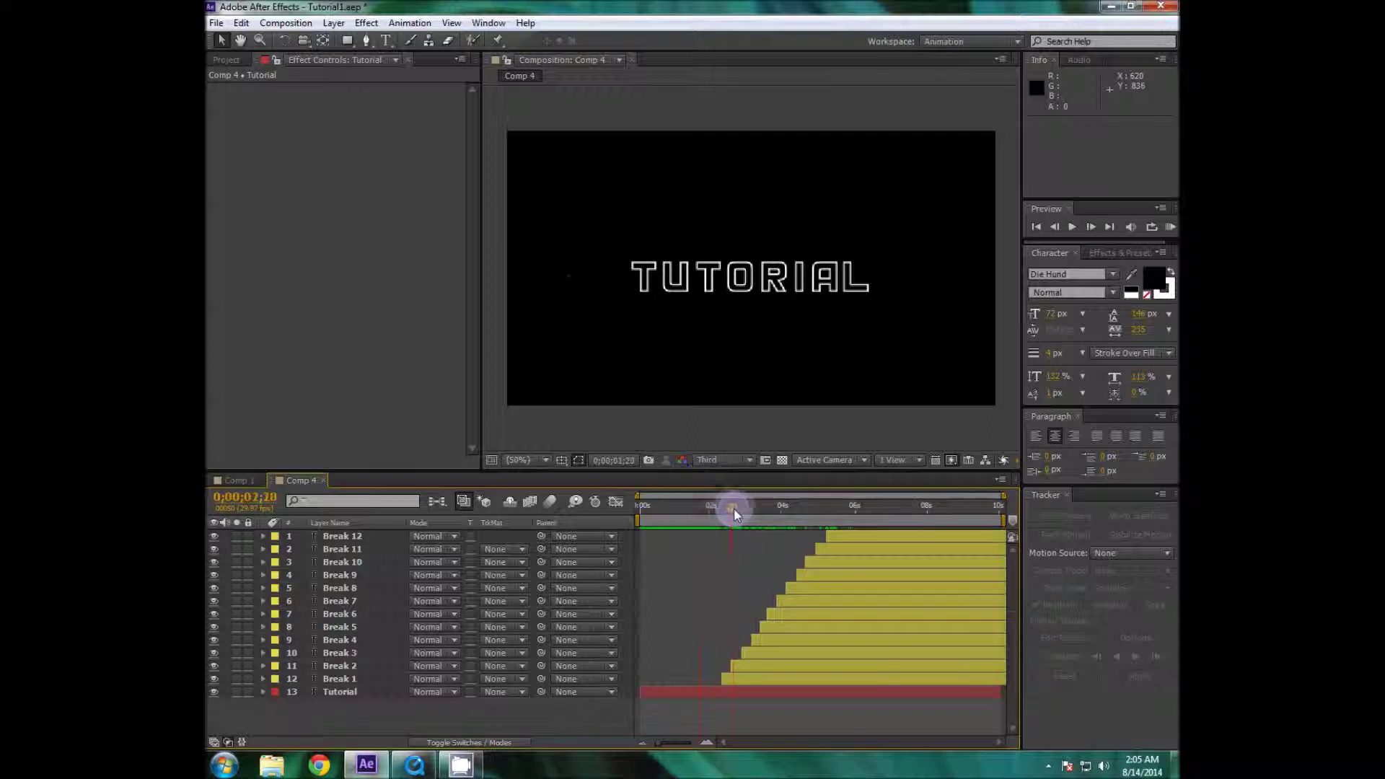
pyautogui.moveTo(734, 508)
pyautogui.mouseDown()
pyautogui.moveTo(862, 513)
pyautogui.moveTo(706, 527)
pyautogui.moveTo(747, 529)
pyautogui.moveTo(719, 523)
pyautogui.mouseUp()
# Add a new adjustment layer above the top Break 12 layer.
pyautogui.click(361, 24)
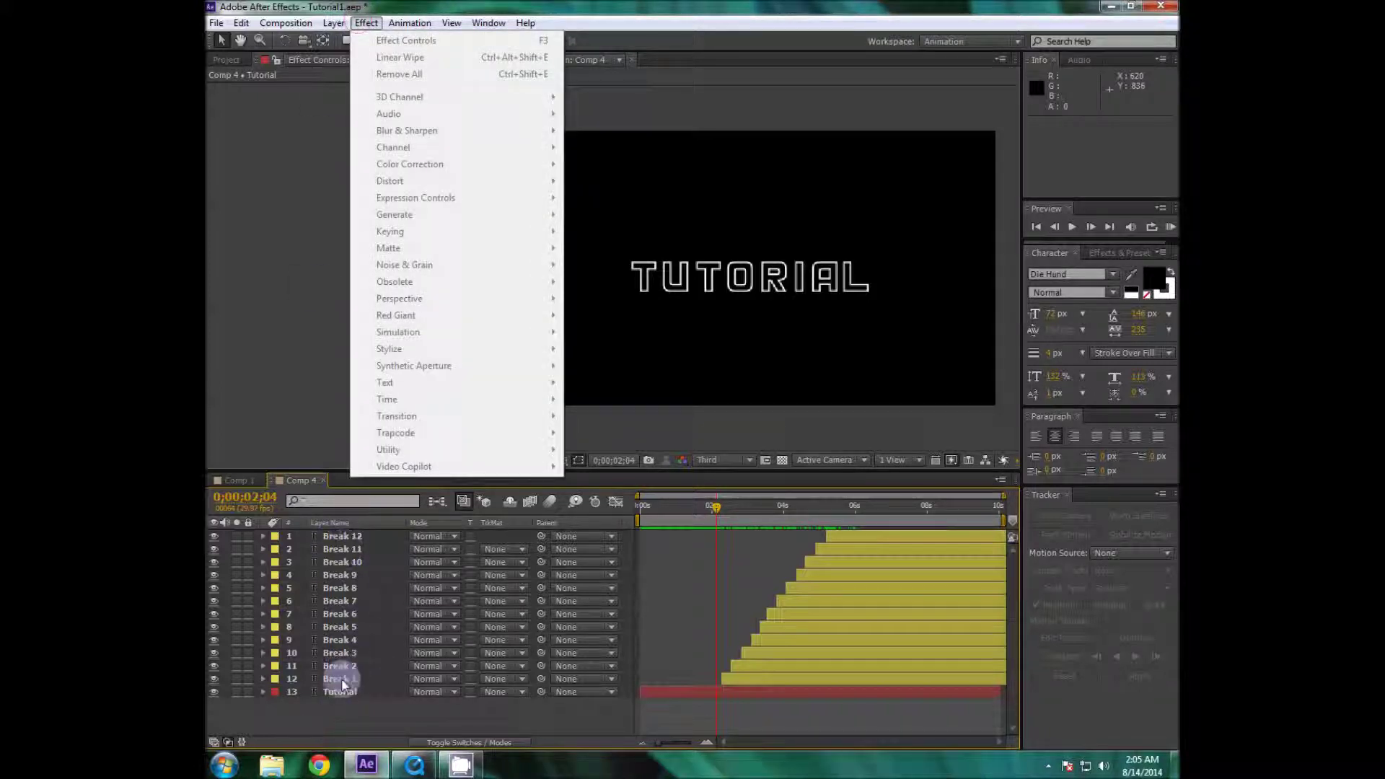
pyautogui.click(348, 693)
pyautogui.click(354, 536)
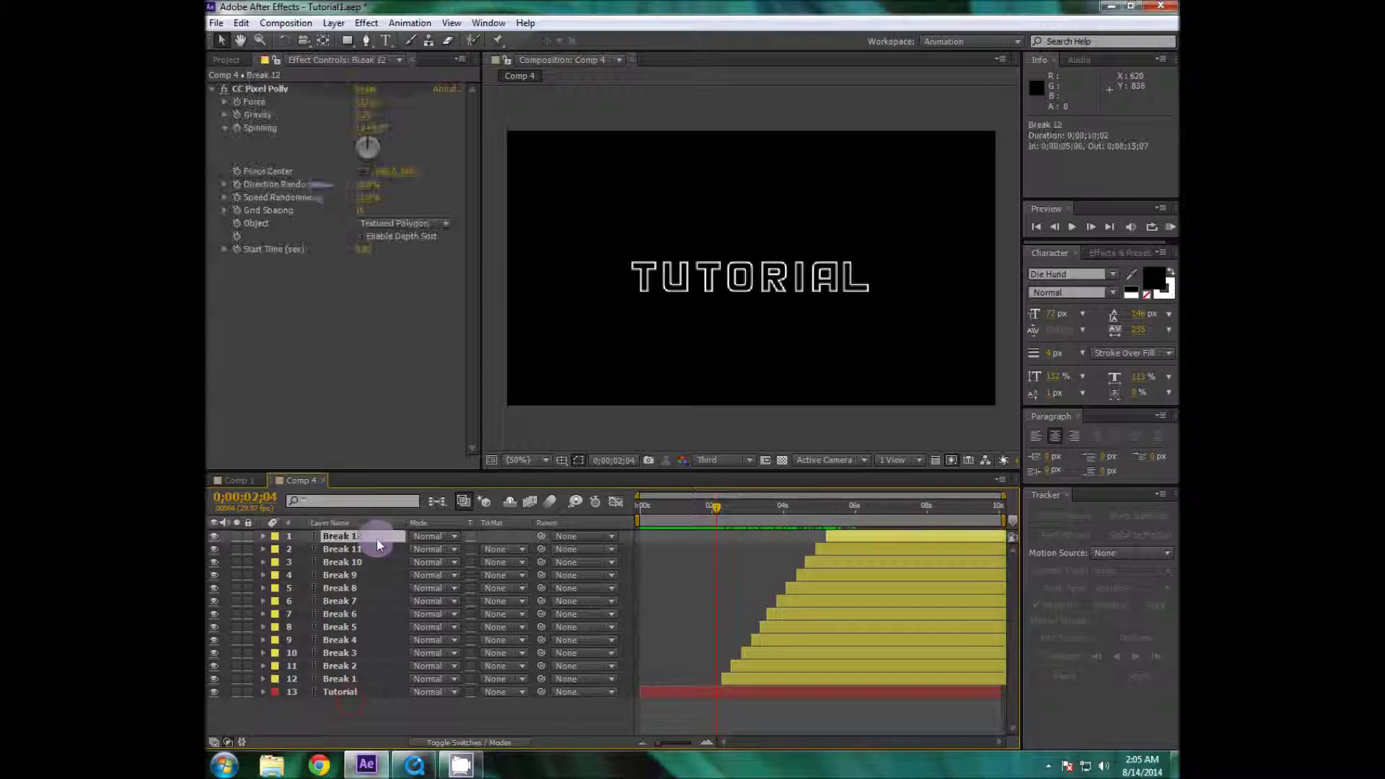
pyautogui.click(337, 24)
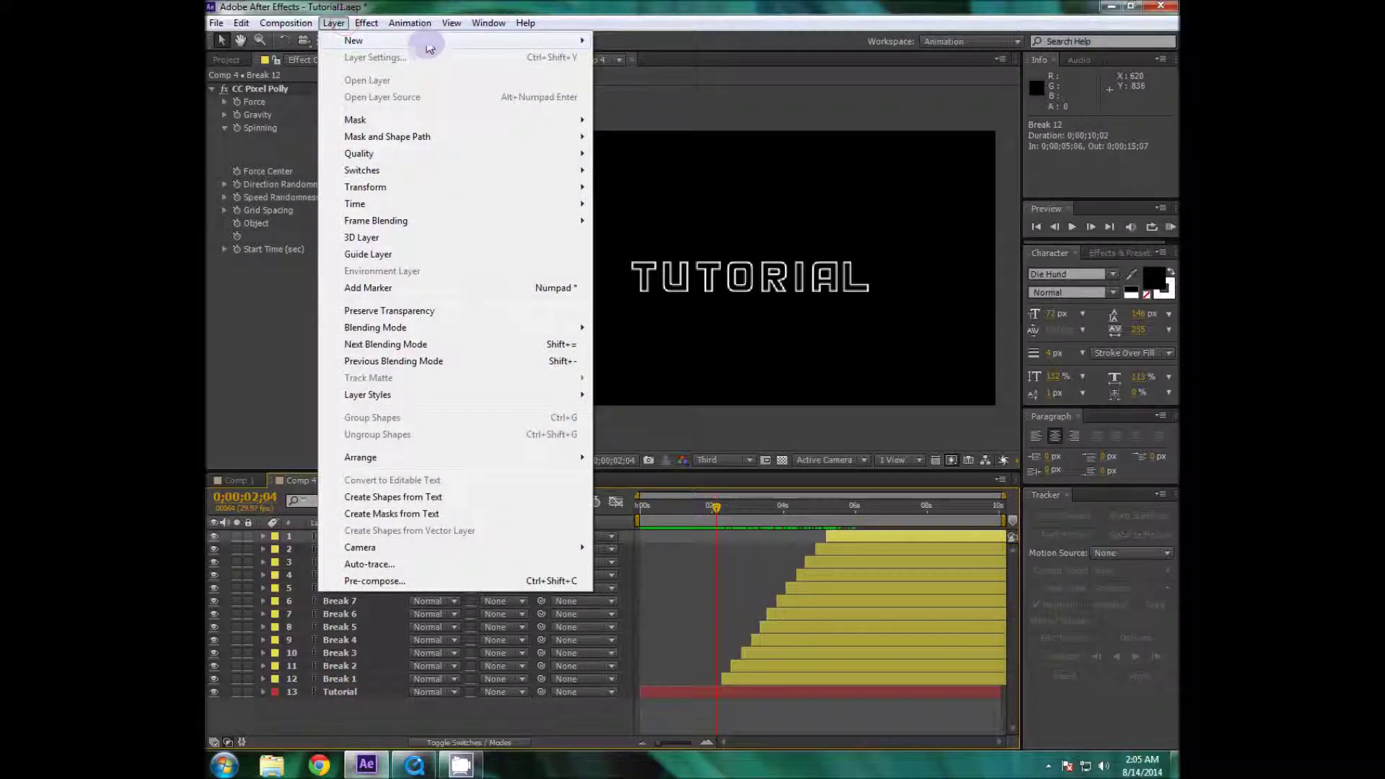
pyautogui.moveTo(572, 47)
pyautogui.click(653, 142)
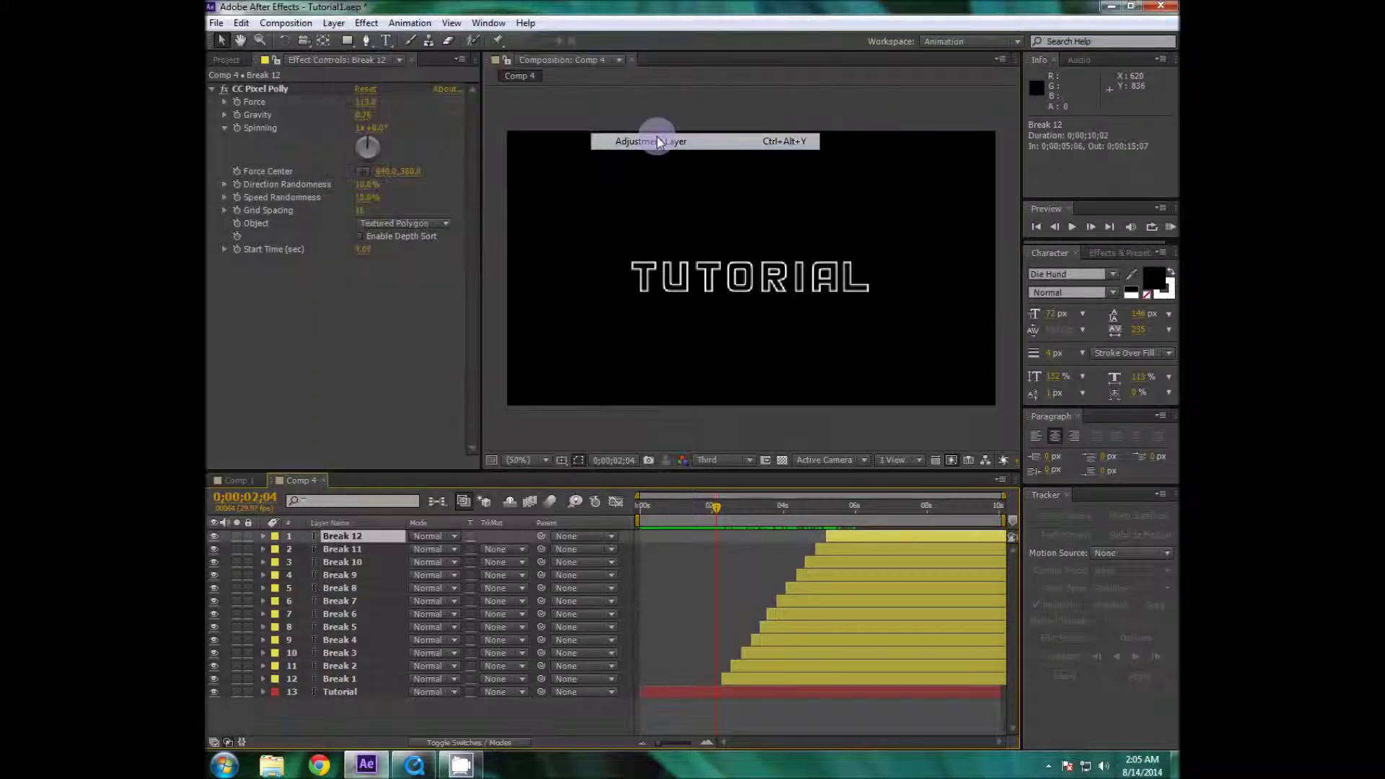
# Apply the Stylize > Glow effect to the new Adjustment Layer 3.
pyautogui.click(372, 23)
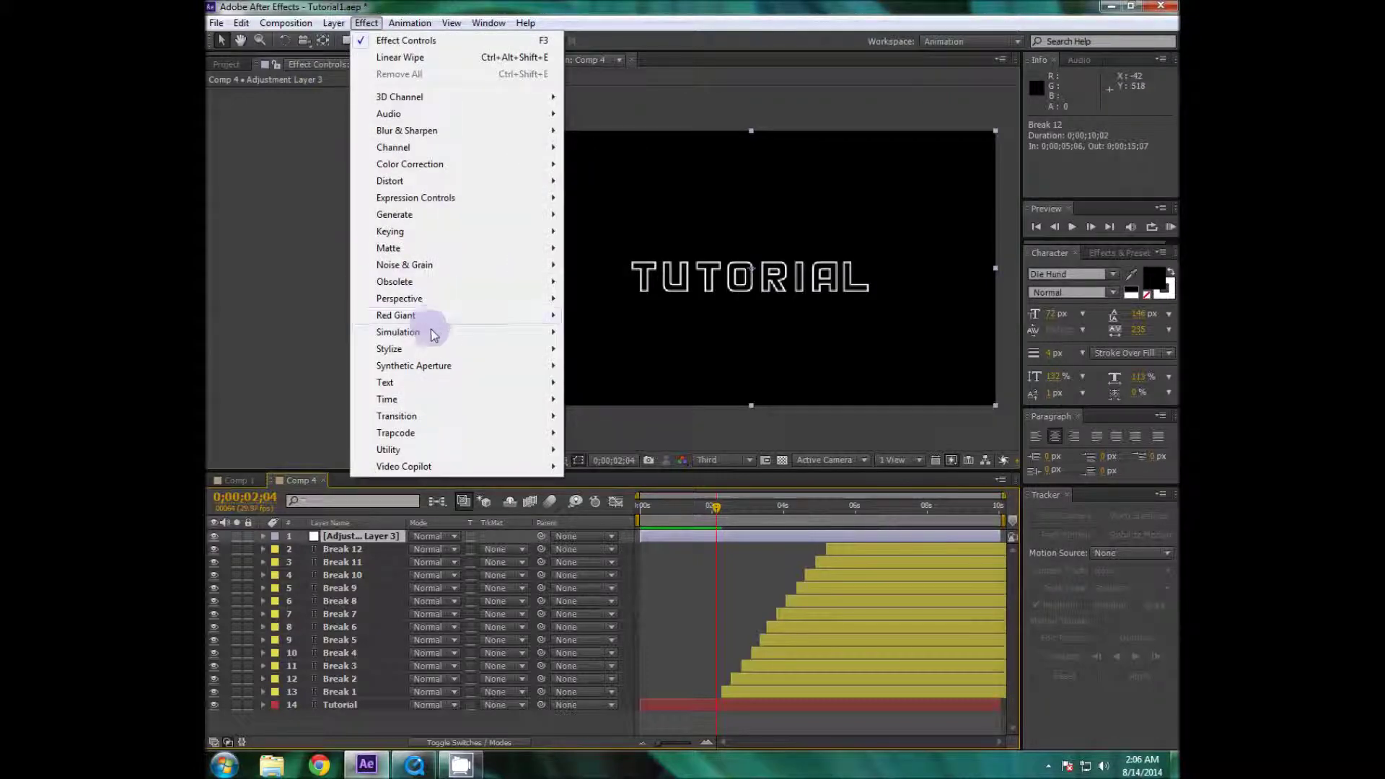
pyautogui.moveTo(433, 348)
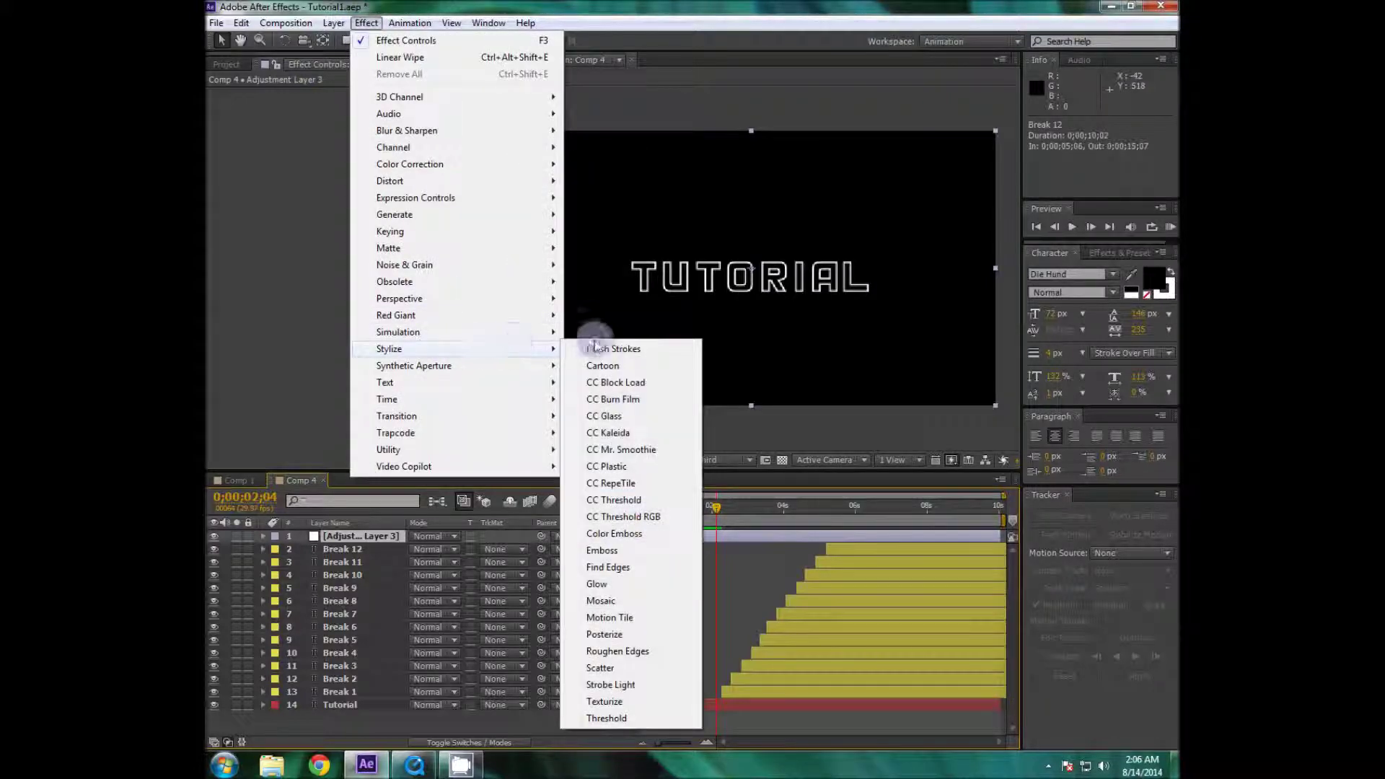
pyautogui.click(597, 585)
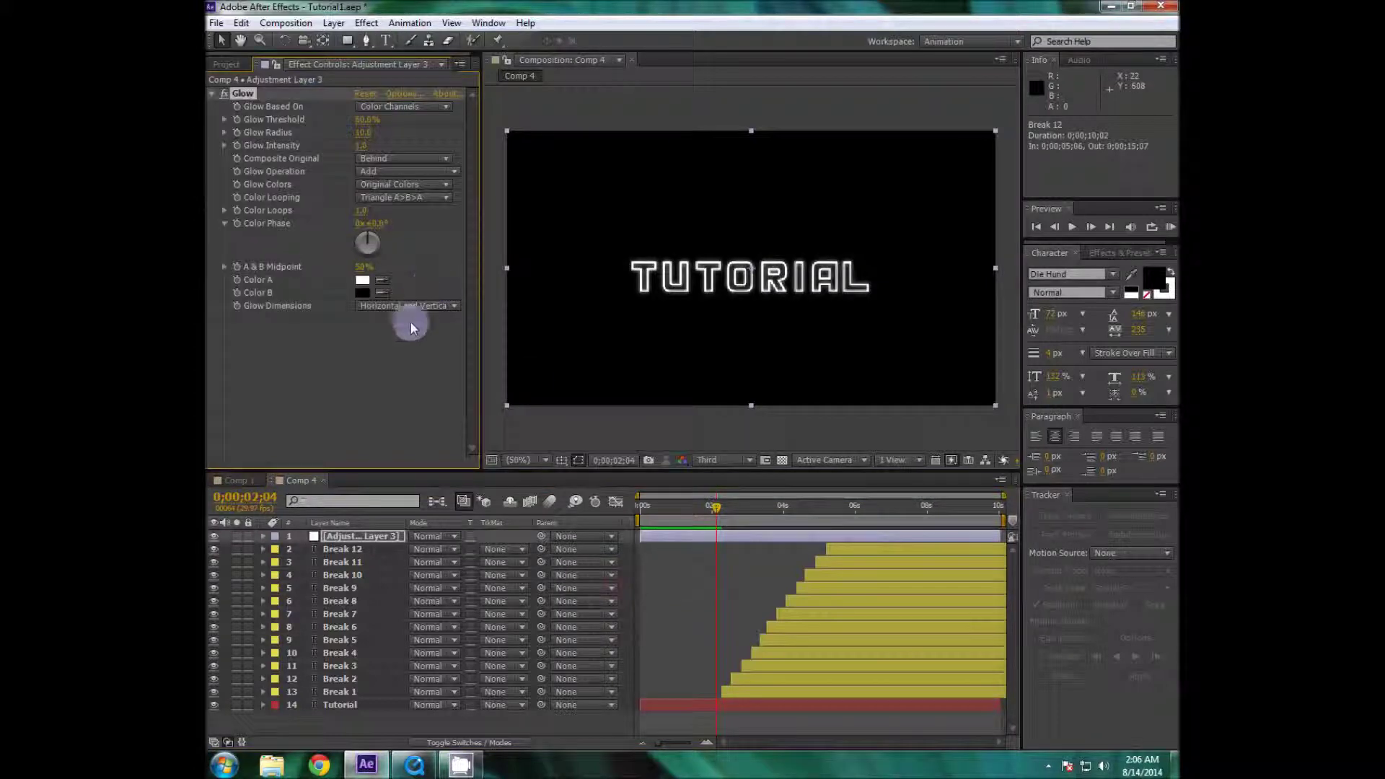
# Set Glow Colors to A & B Colors with blue #0B43C3 as Color B.
pyautogui.click(401, 186)
pyautogui.click(386, 211)
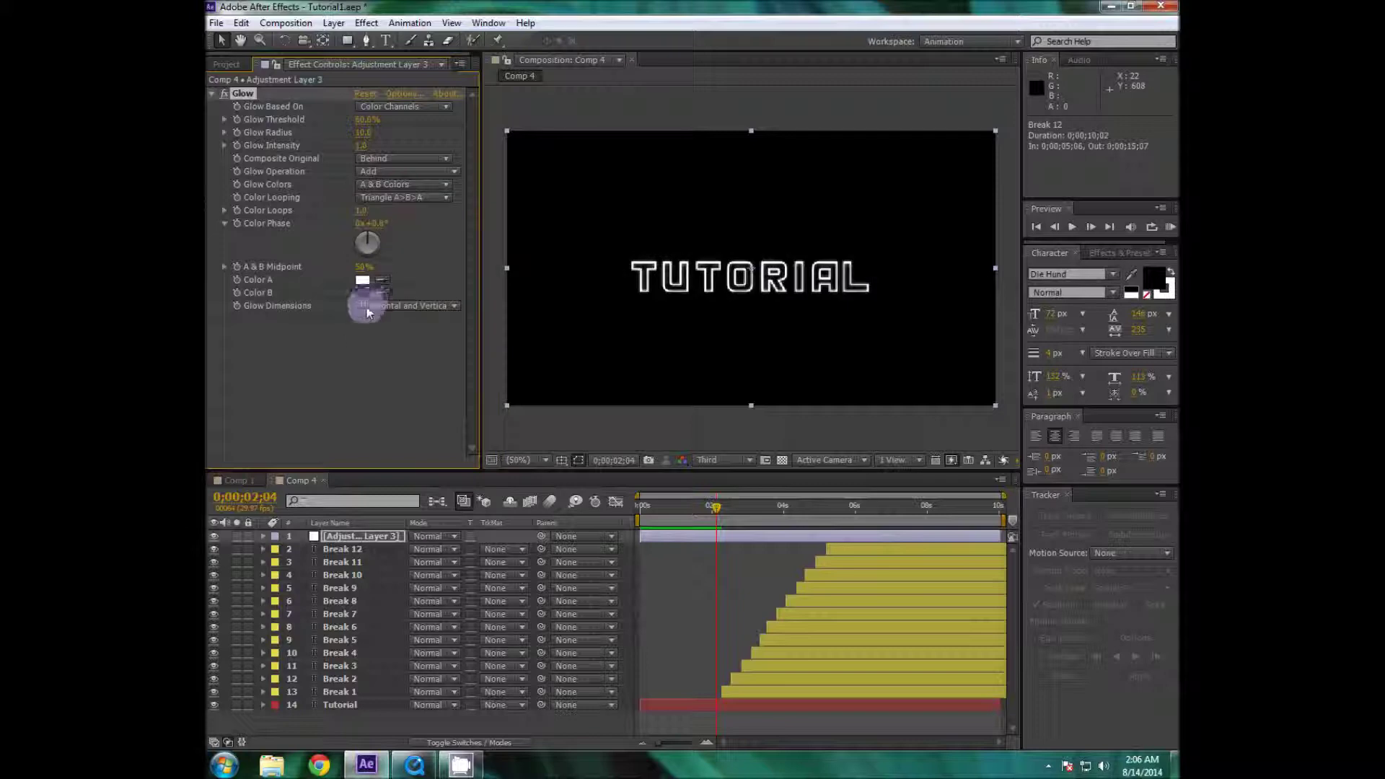
pyautogui.click(362, 292)
pyautogui.click(605, 548)
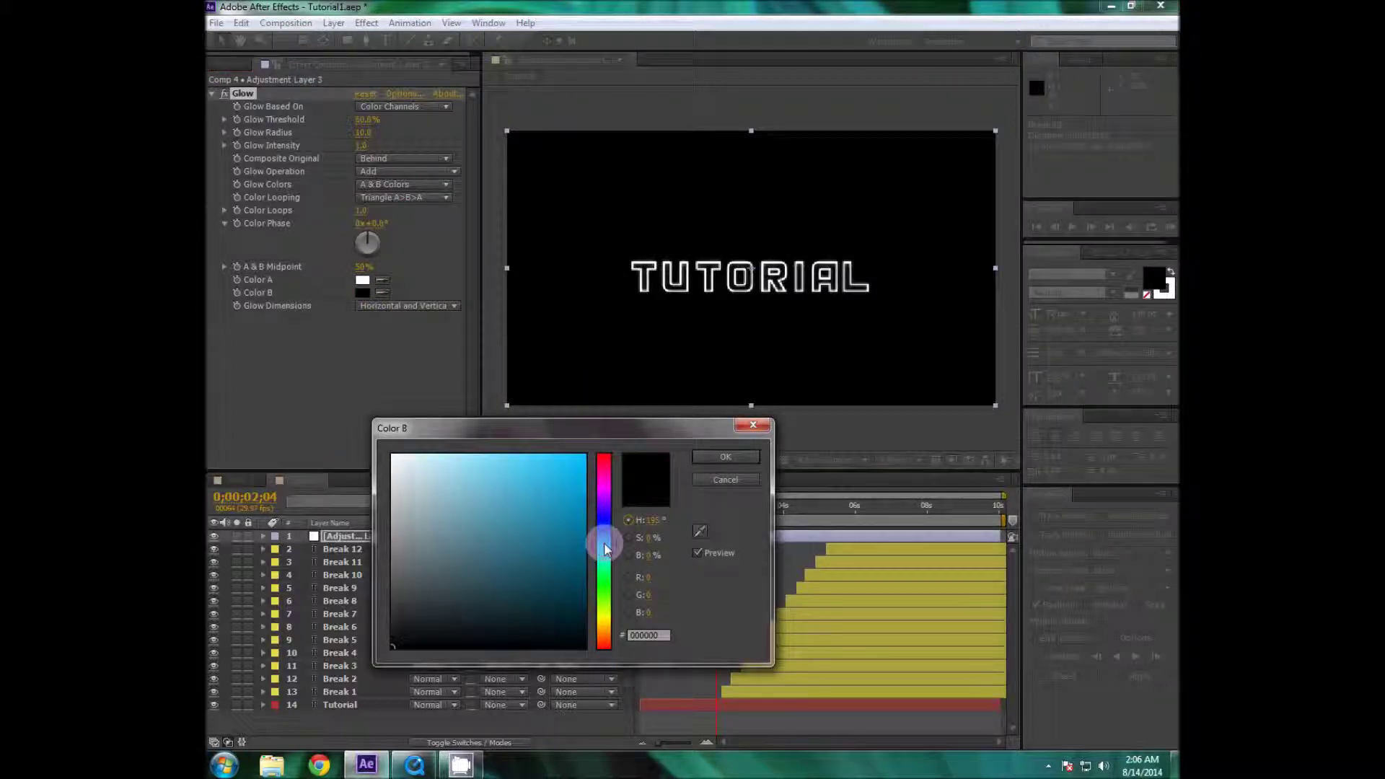
pyautogui.moveTo(605, 548); pyautogui.dragTo(603, 531)
pyautogui.click(574, 499)
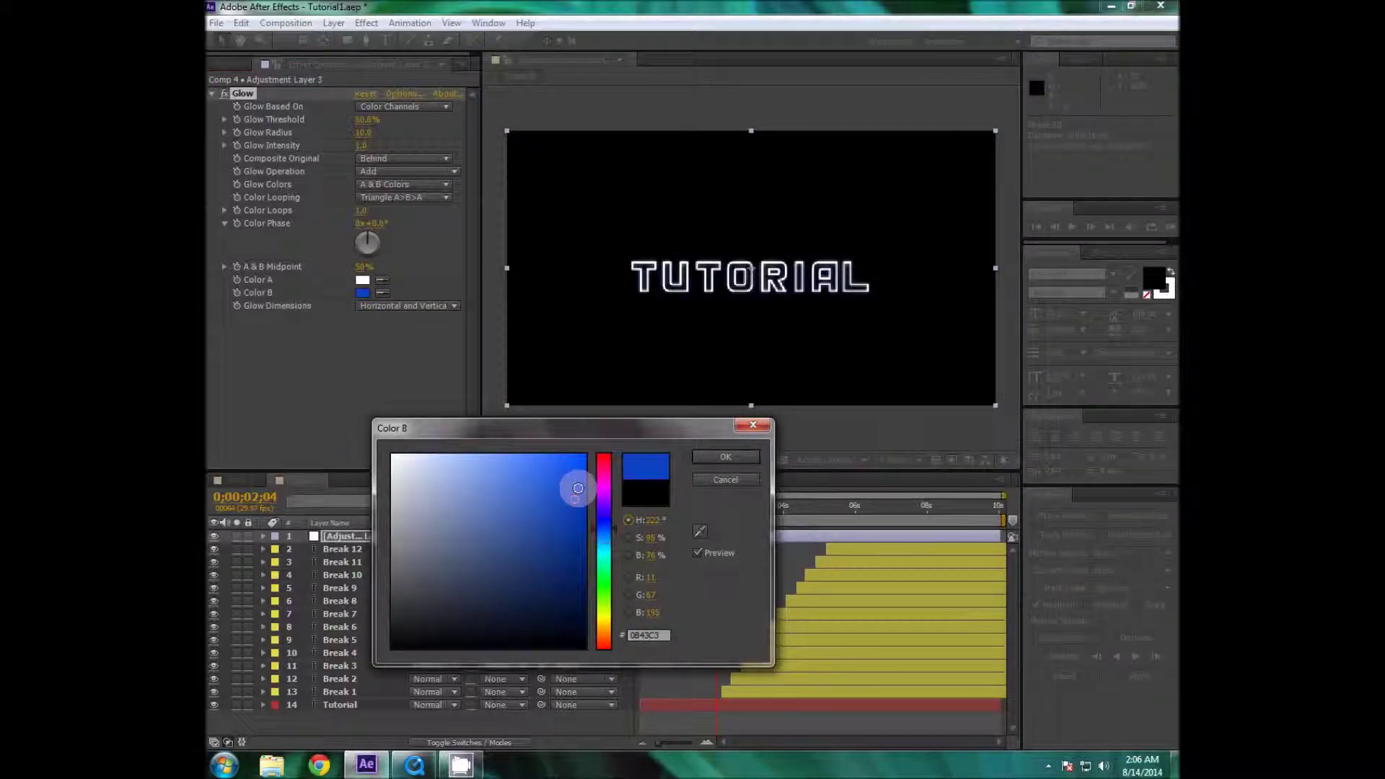
pyautogui.click(722, 455)
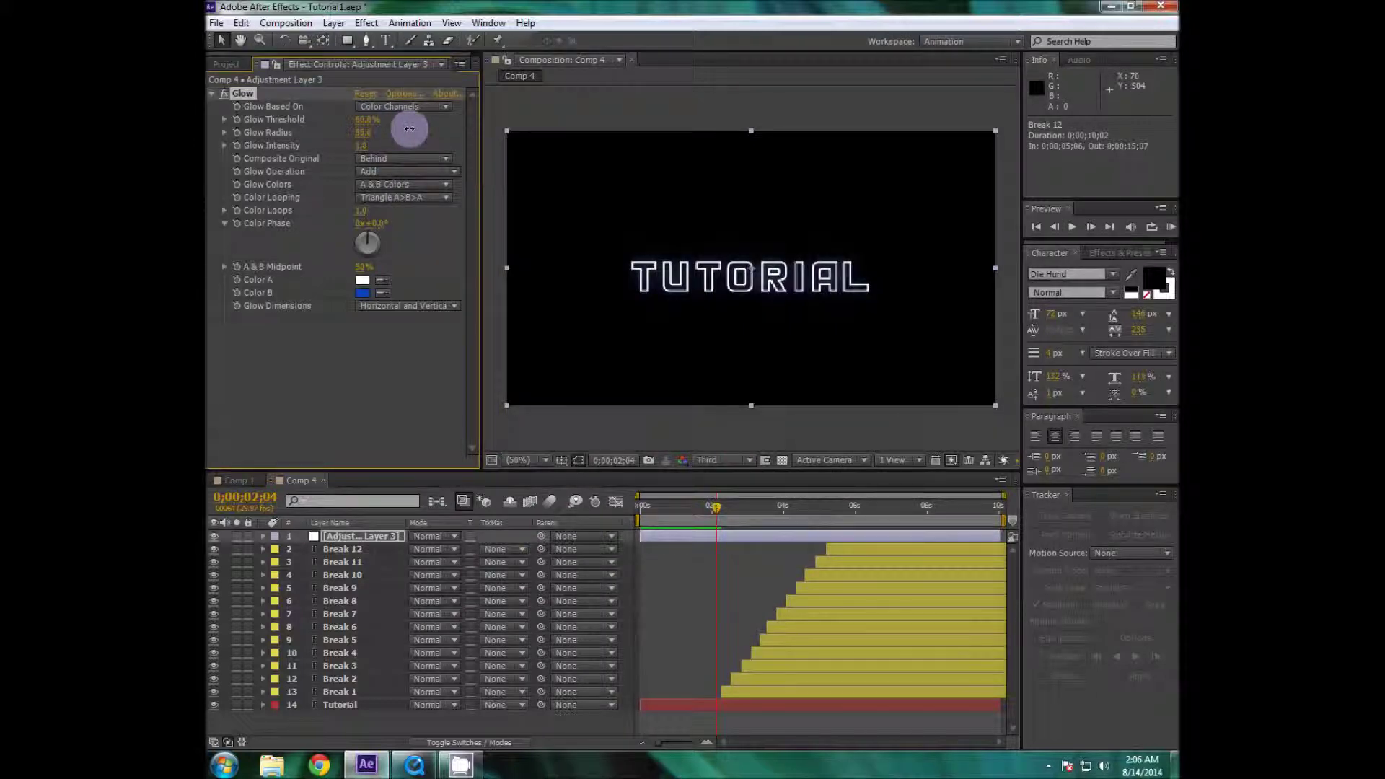
# Raise the Glow Radius and Intensity for a strong, wide blue halo.
pyautogui.moveTo(424, 129); pyautogui.dragTo(368, 145)
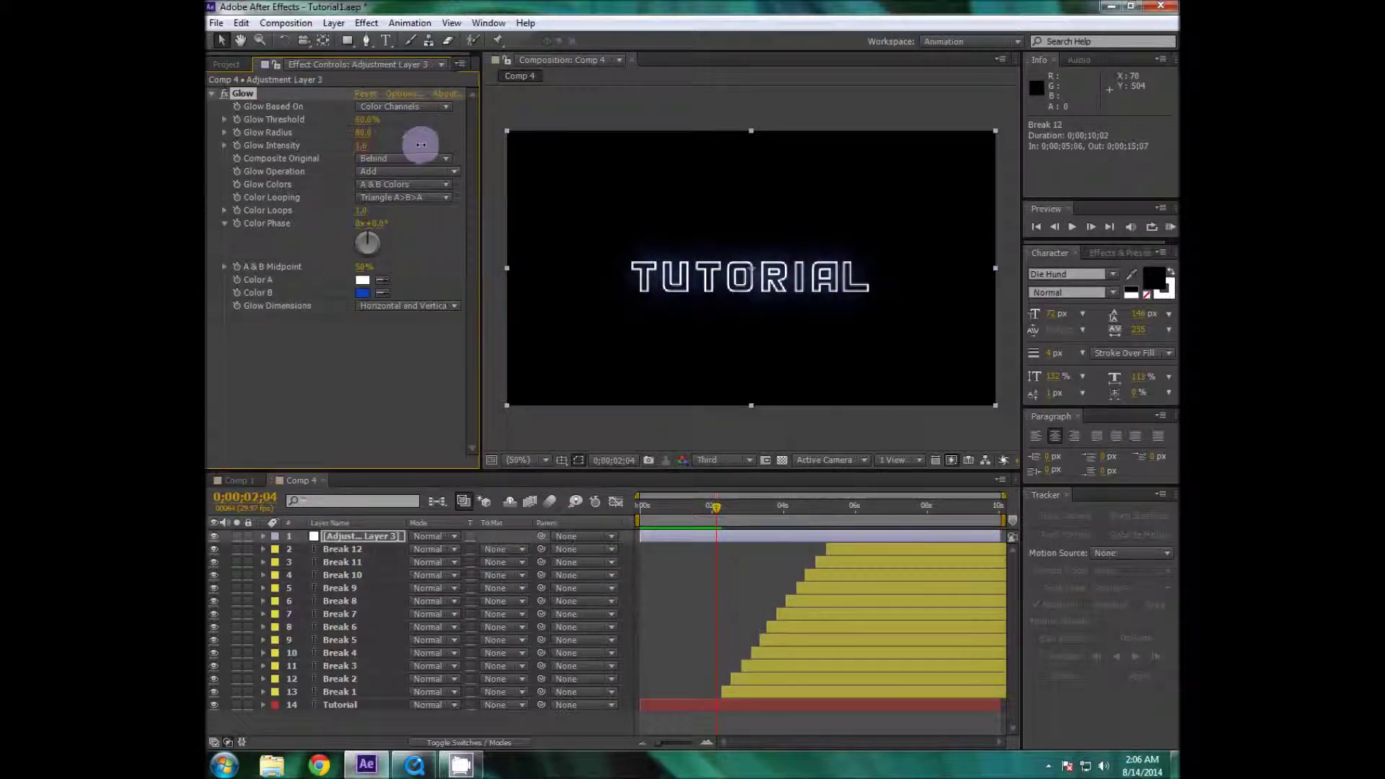
pyautogui.moveTo(421, 145); pyautogui.dragTo(464, 139)
pyautogui.press('.')
pyautogui.moveTo(343, 126); pyautogui.dragTo(449, 145)
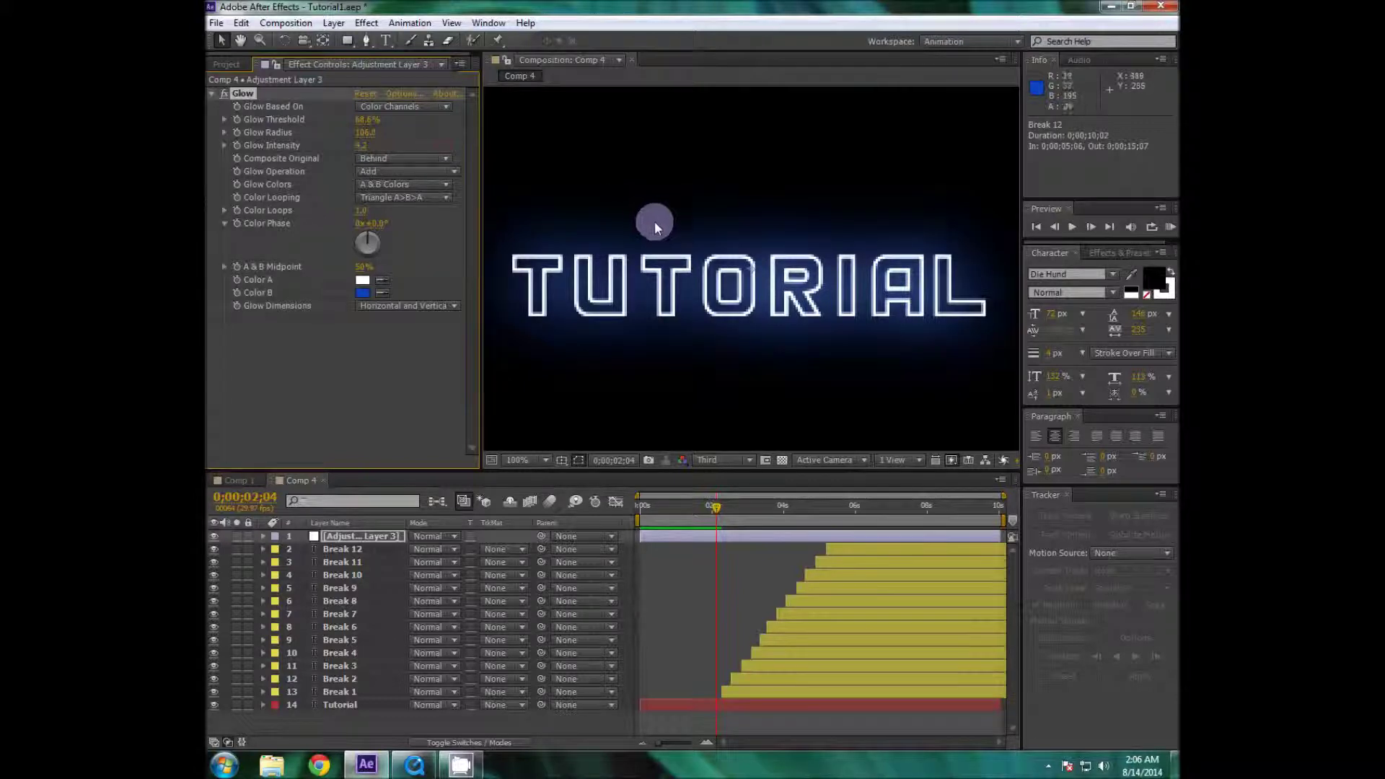
pyautogui.scroll(-2, 655, 220)
pyautogui.click(686, 431)
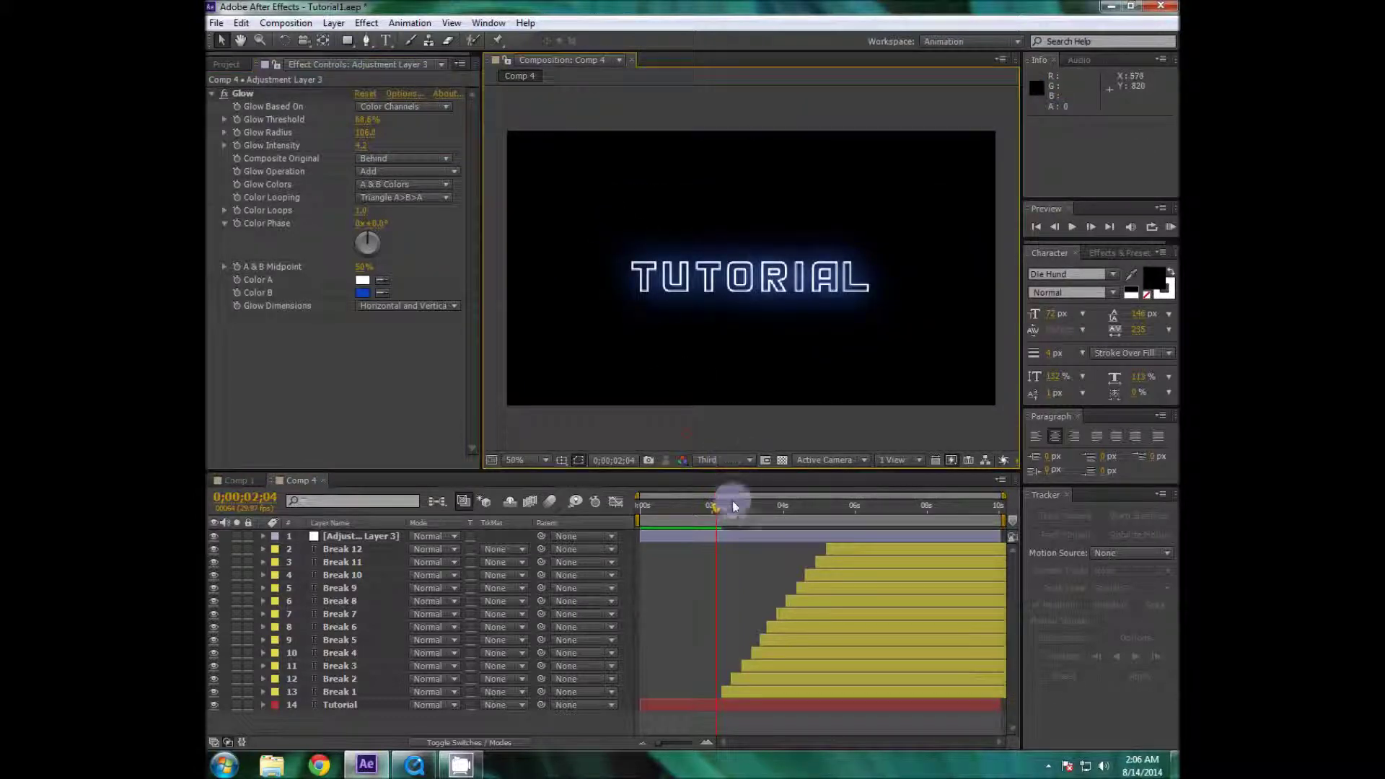
pyautogui.moveTo(681, 496); pyautogui.dragTo(717, 512)
pyautogui.click(711, 503)
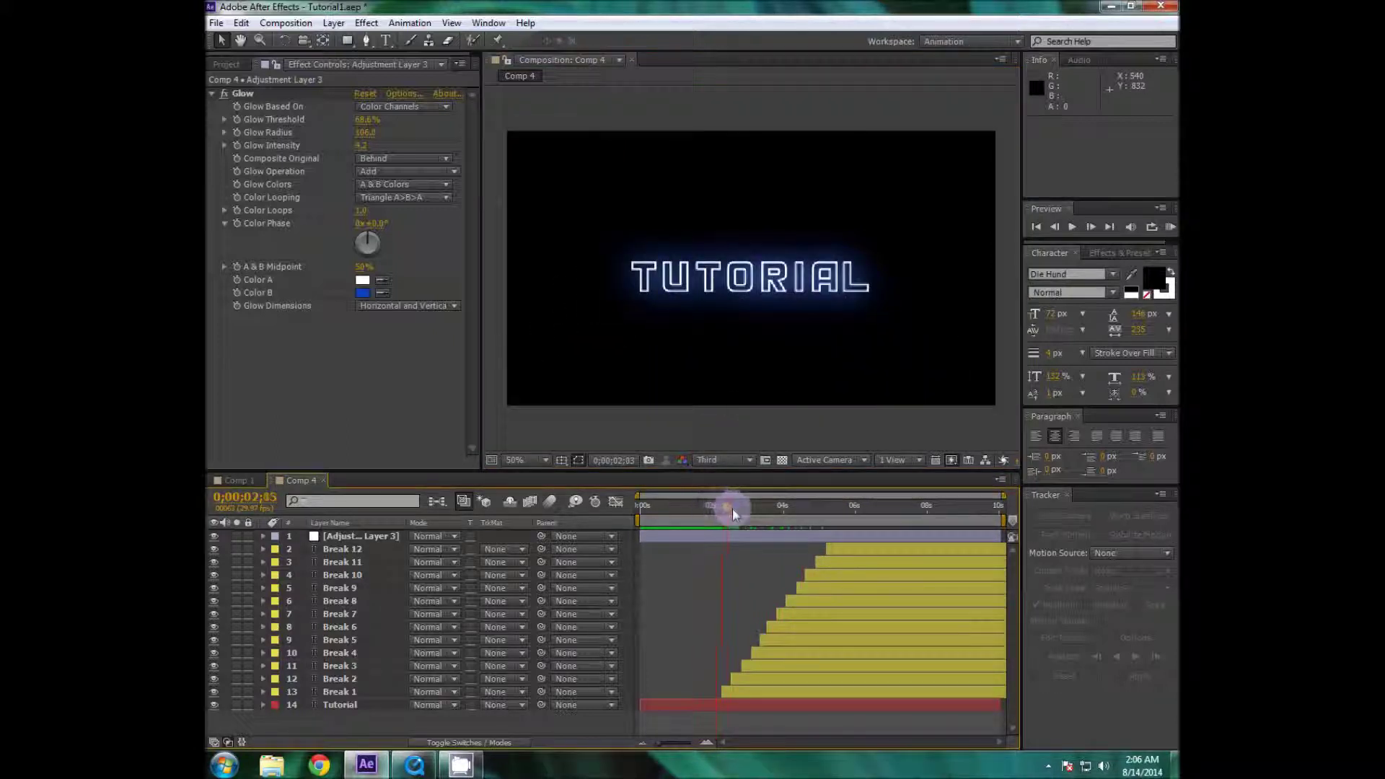
pyautogui.moveTo(733, 507); pyautogui.dragTo(714, 532)
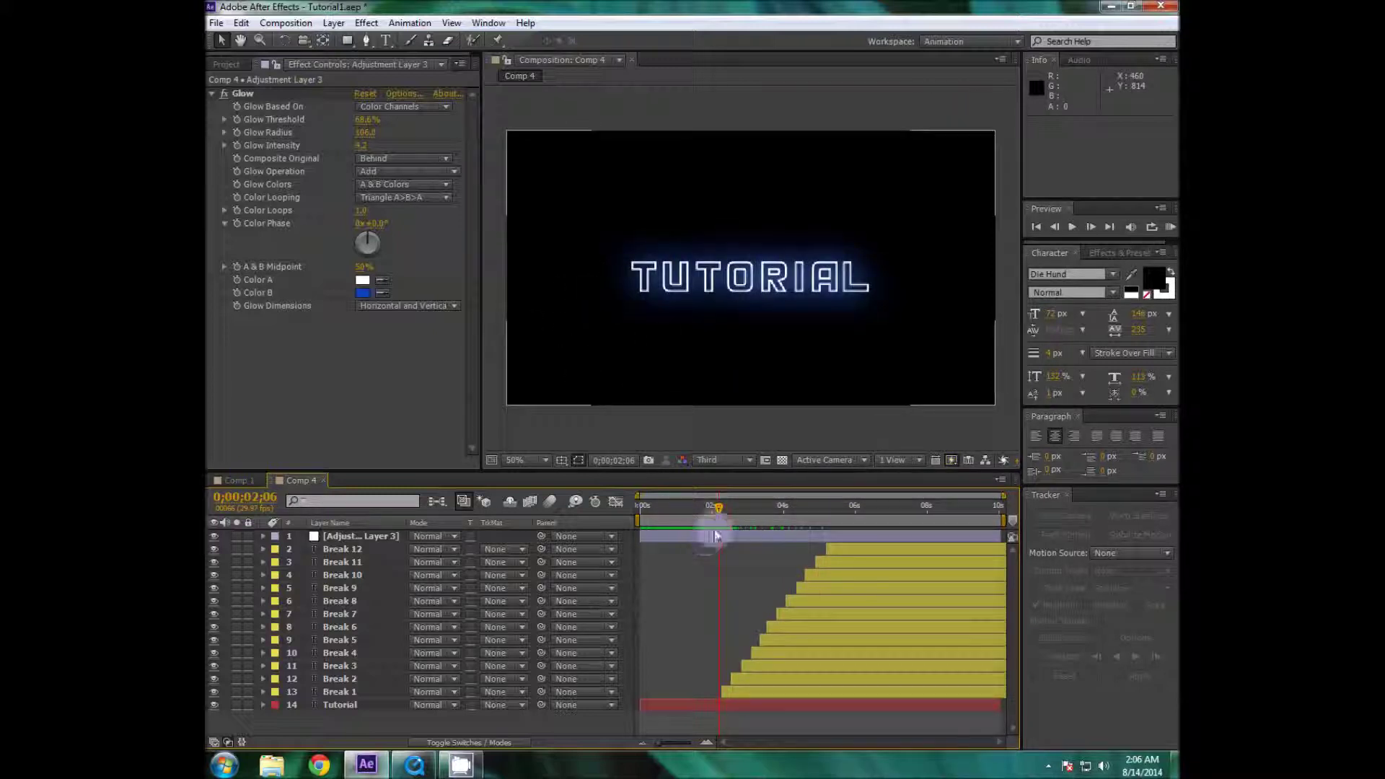
pyautogui.click(238, 480)
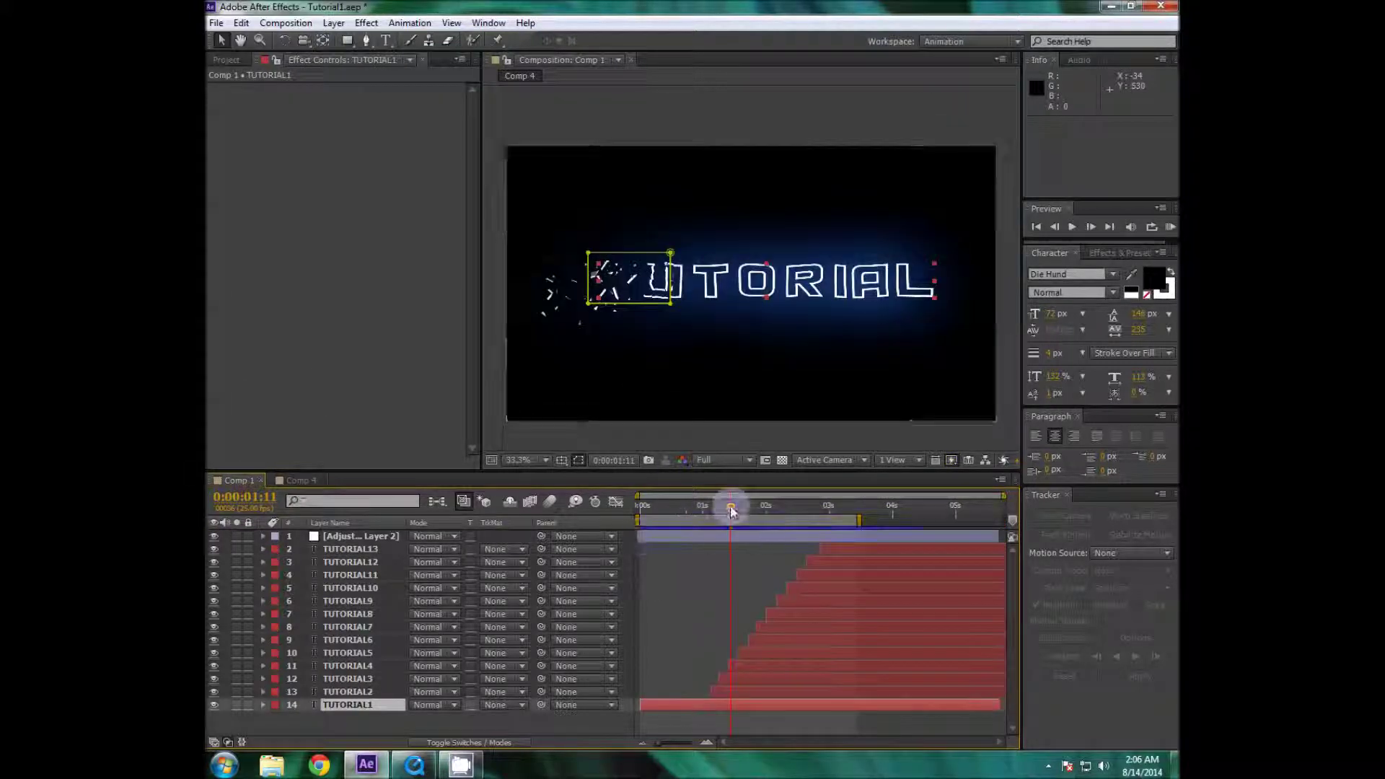
pyautogui.moveTo(731, 511)
pyautogui.mouseDown()
pyautogui.moveTo(656, 508)
pyautogui.moveTo(704, 512)
pyautogui.mouseUp()
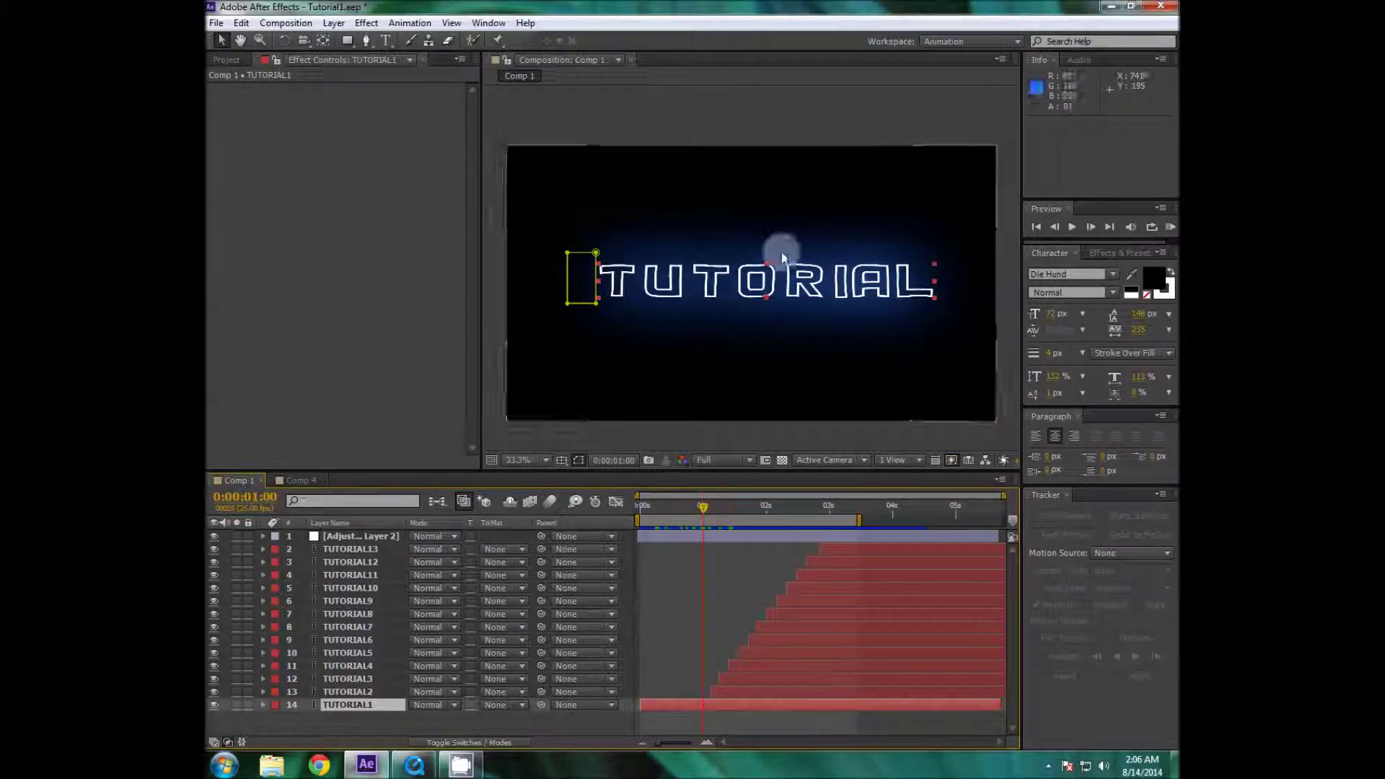
pyautogui.moveTo(704, 509)
pyautogui.mouseDown()
pyautogui.moveTo(677, 509)
pyautogui.moveTo(690, 503)
pyautogui.mouseUp()
pyautogui.click(300, 481)
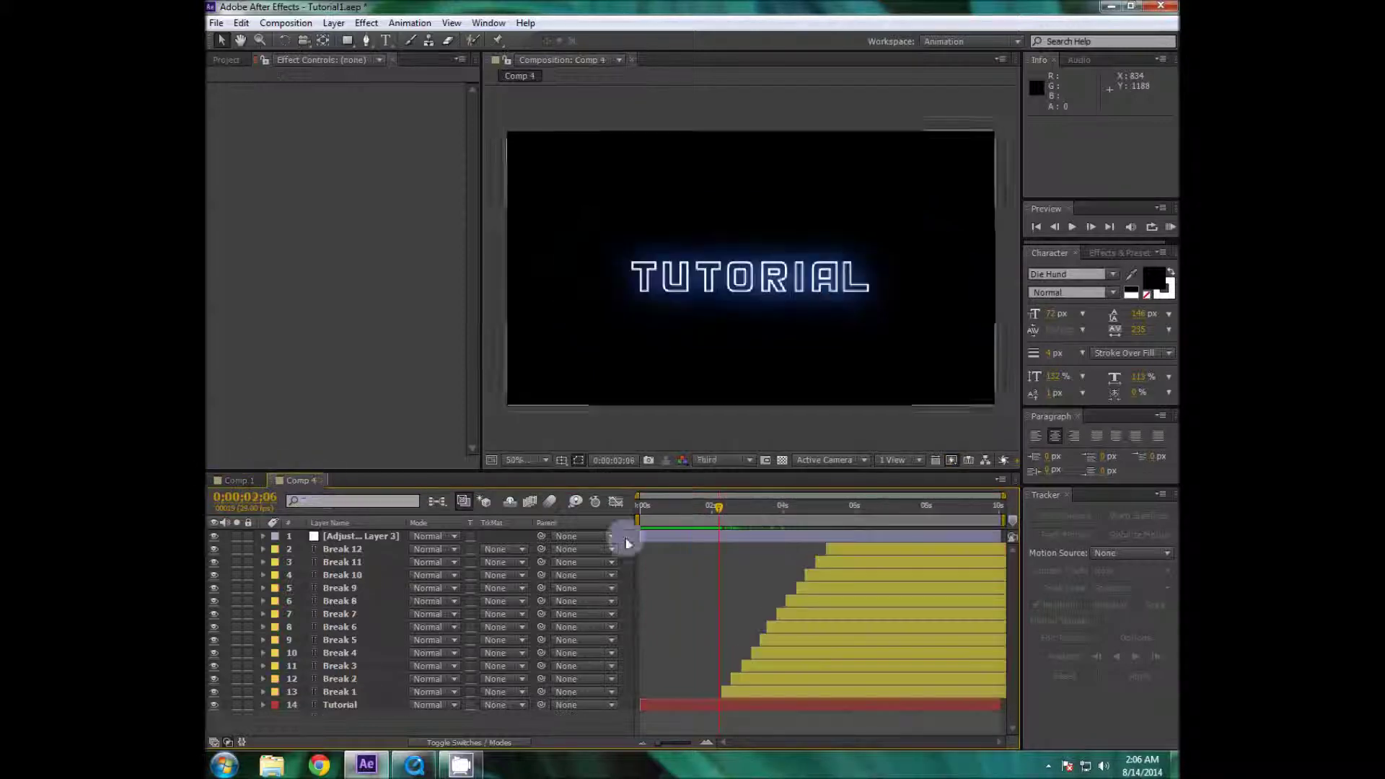
pyautogui.moveTo(724, 507); pyautogui.dragTo(643, 509)
# Apply Distort > Turbulent Displace to Adjustment Layer 3.
pyautogui.click(348, 532)
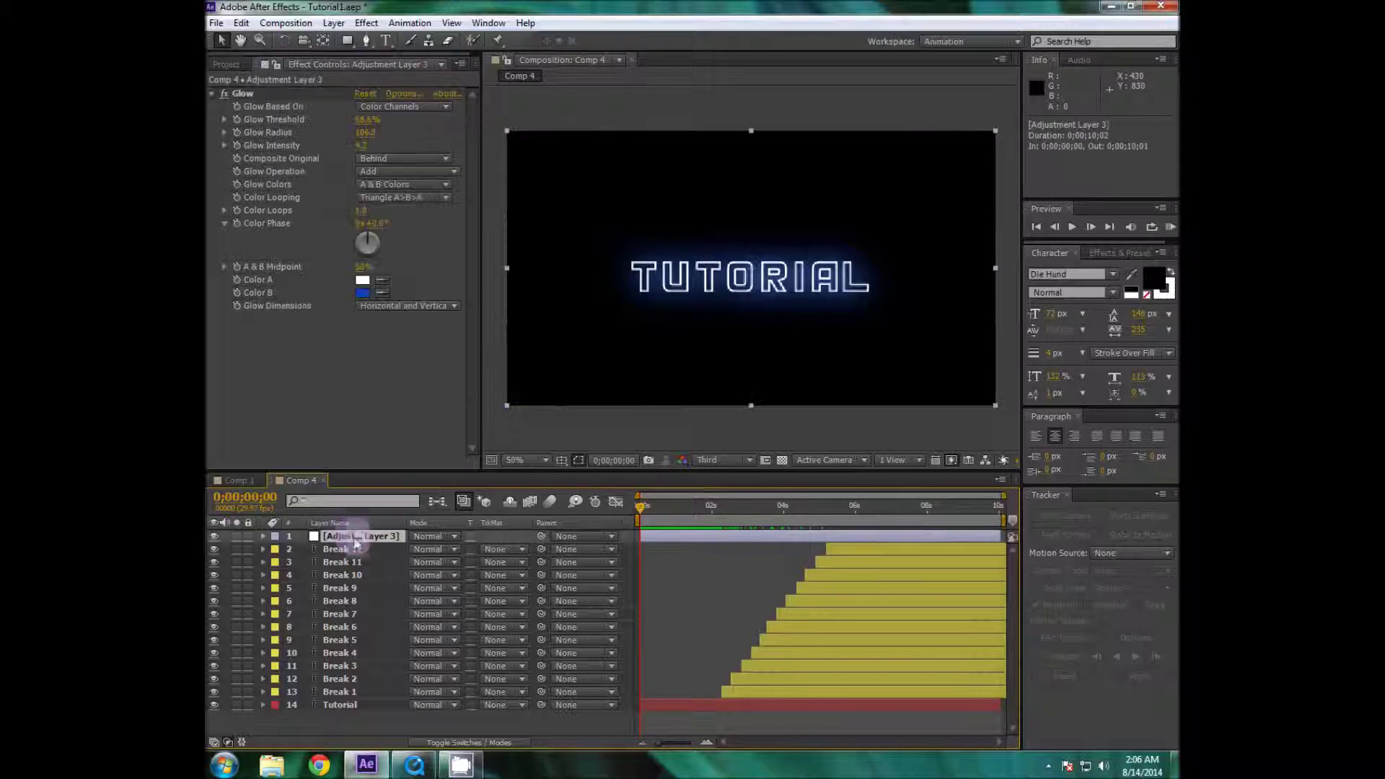
pyautogui.click(368, 25)
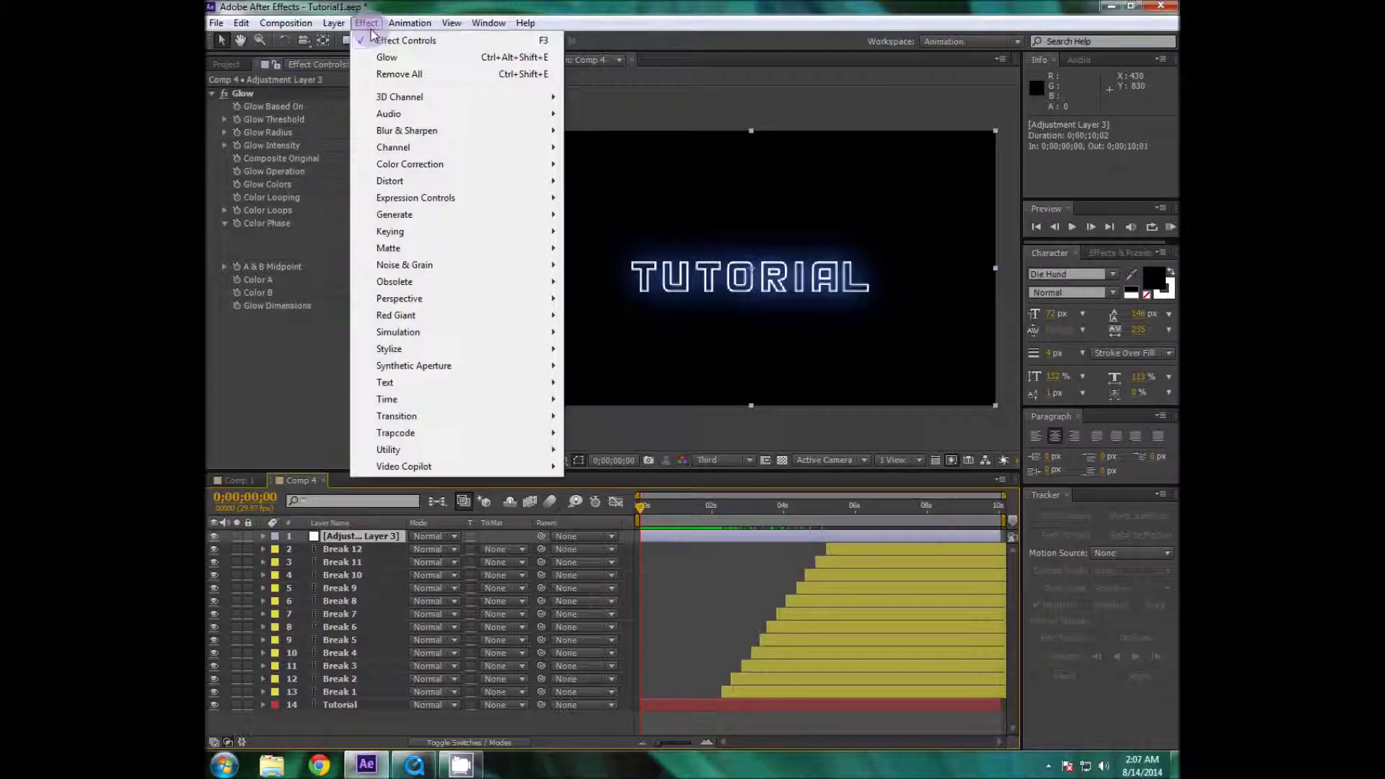
pyautogui.moveTo(463, 181)
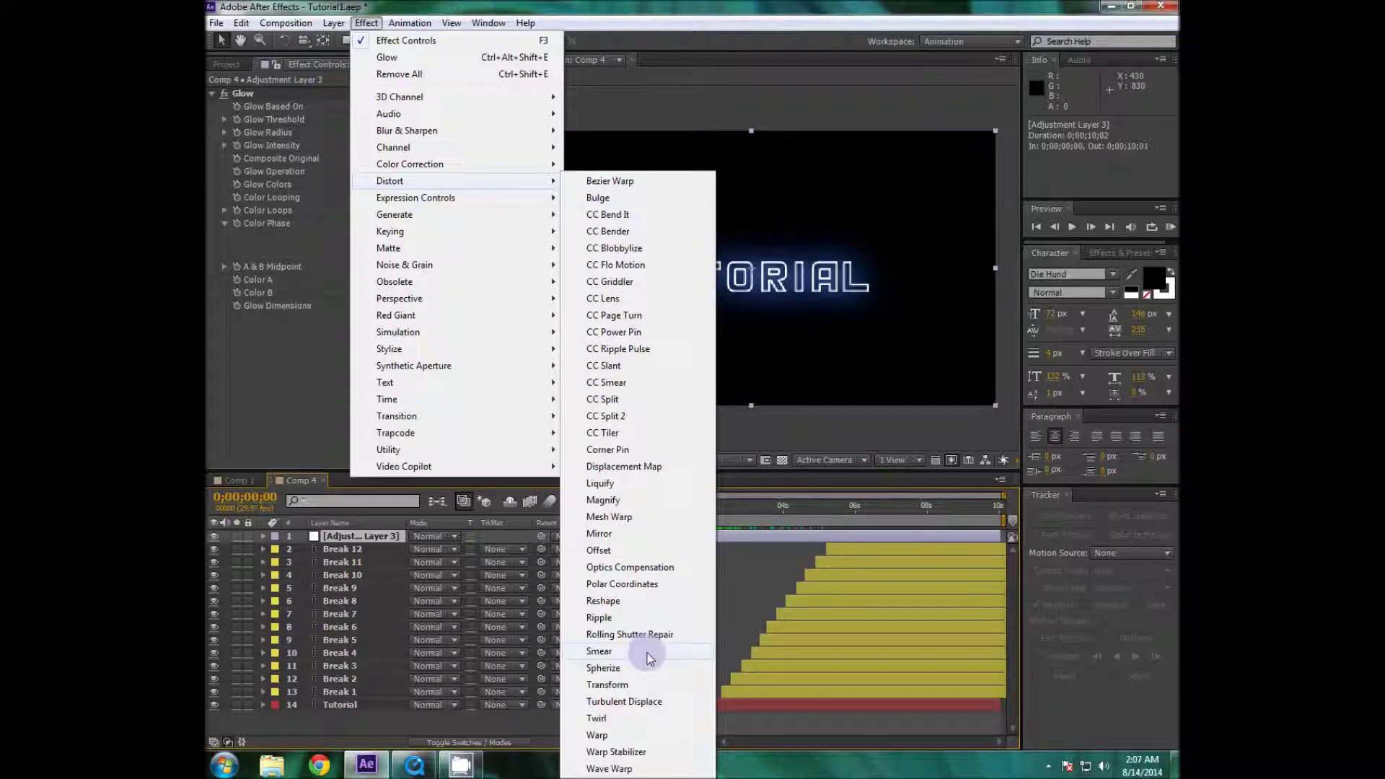
pyautogui.click(625, 701)
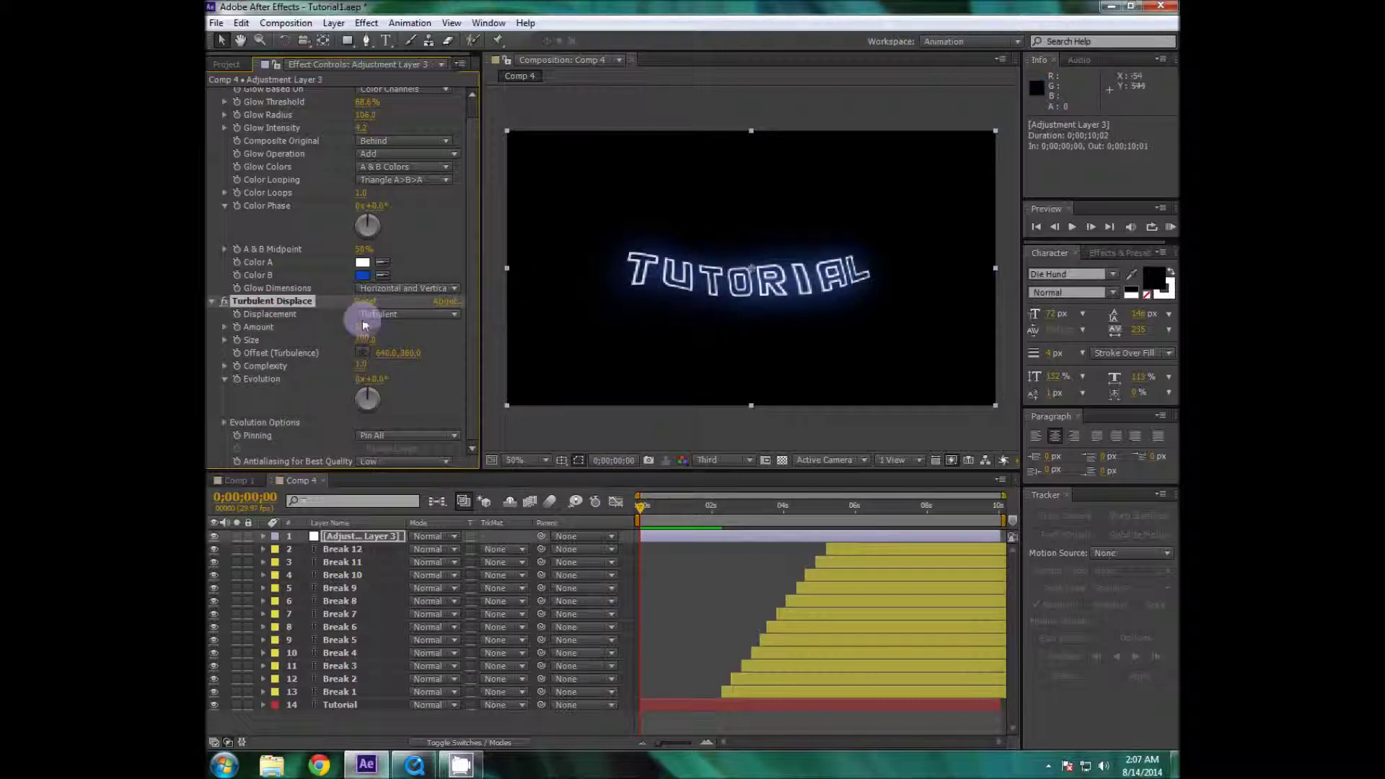
# Set Turbulent Displace Amount to 10 and Size to 2, and enable the Size stopwatch.
pyautogui.moveTo(363, 330); pyautogui.dragTo(322, 313)
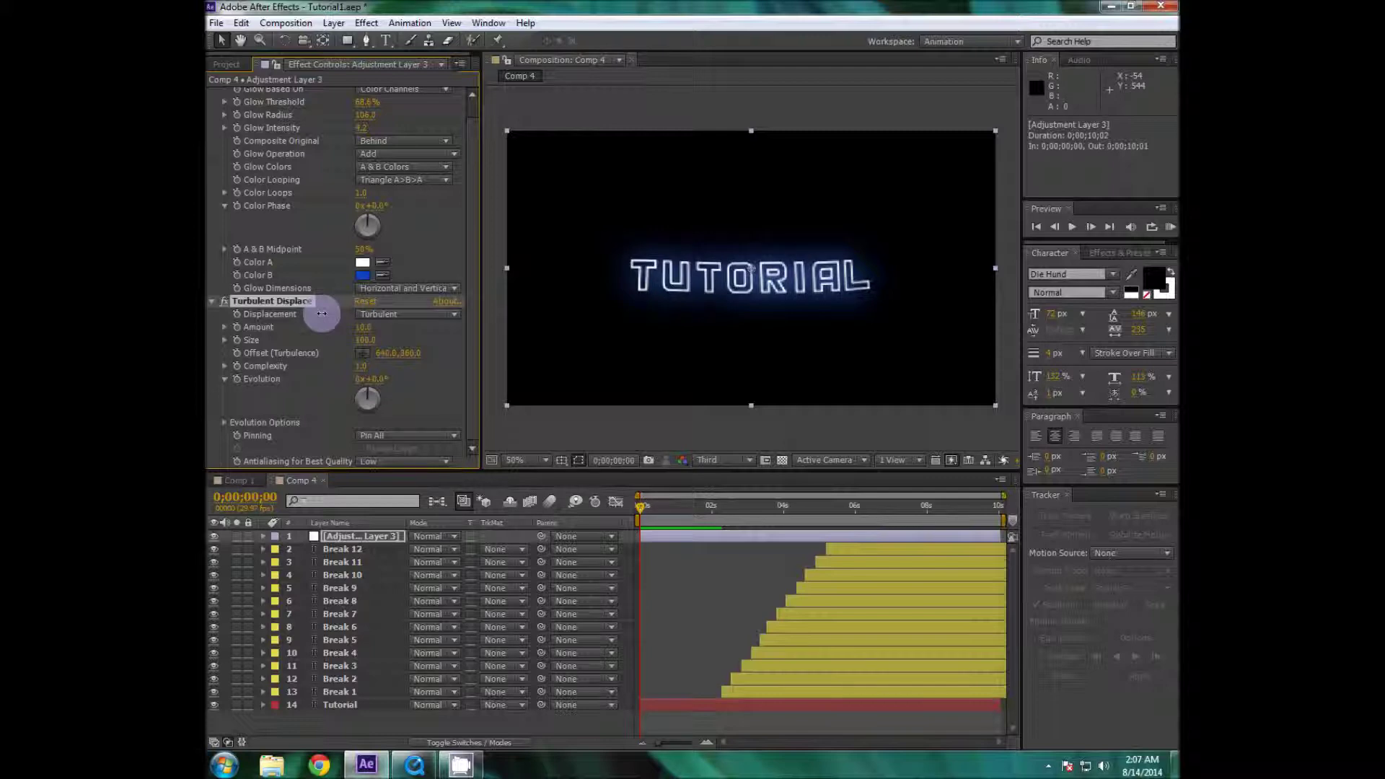
pyautogui.click(360, 327)
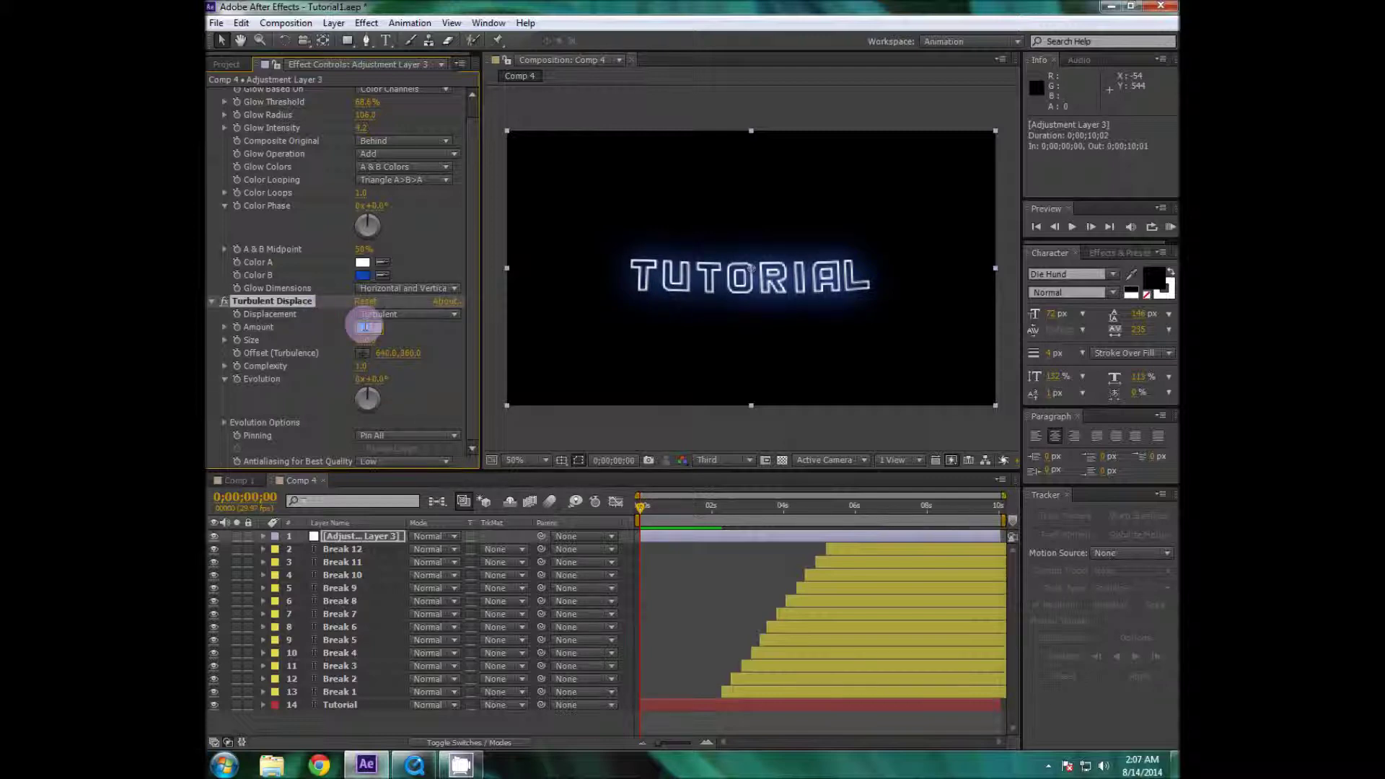
pyautogui.write('10')
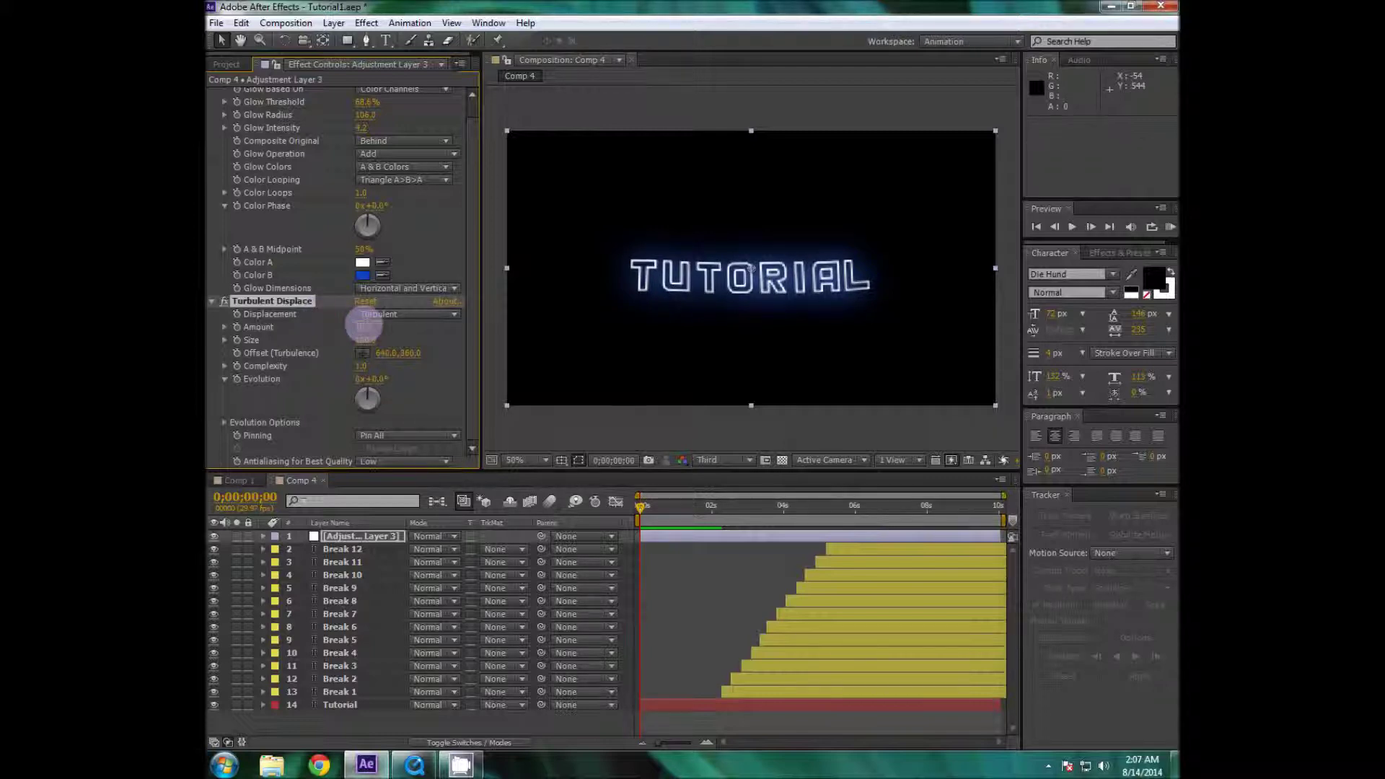
pyautogui.press('Return')
pyautogui.click(374, 342)
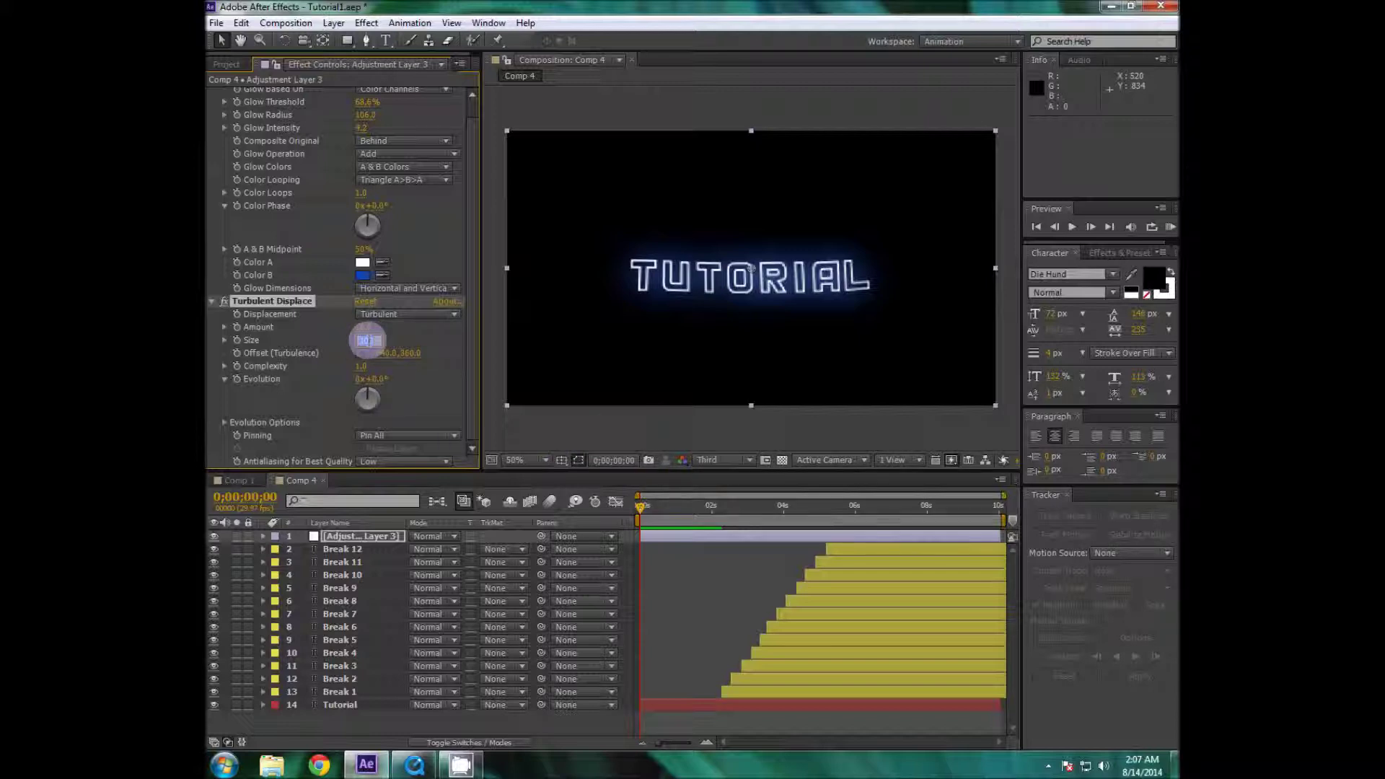
pyautogui.press('Return')
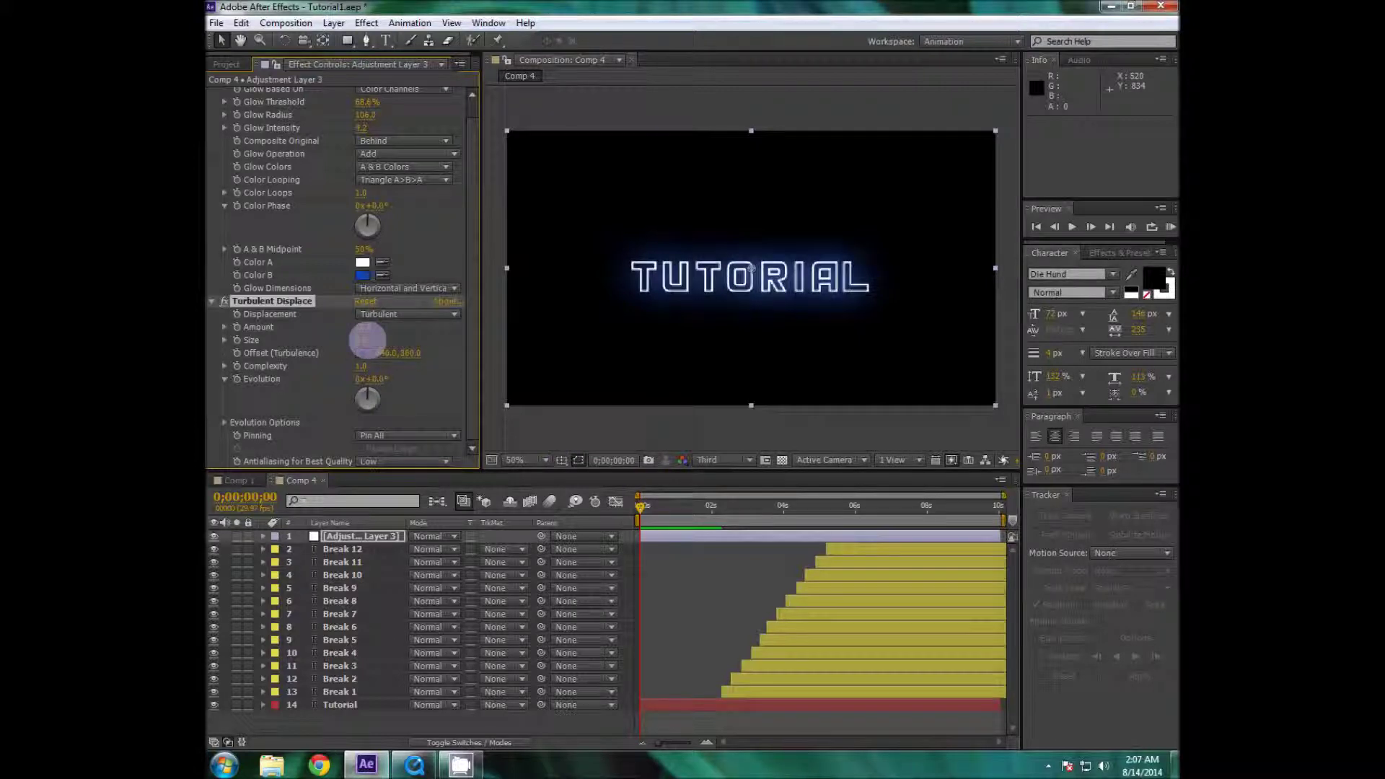
pyautogui.click(238, 380)
# Keyframe Turbulent Displace Size 100 and Evolution 25x at about 0;00;05;11.
pyautogui.moveTo(694, 502); pyautogui.dragTo(830, 513)
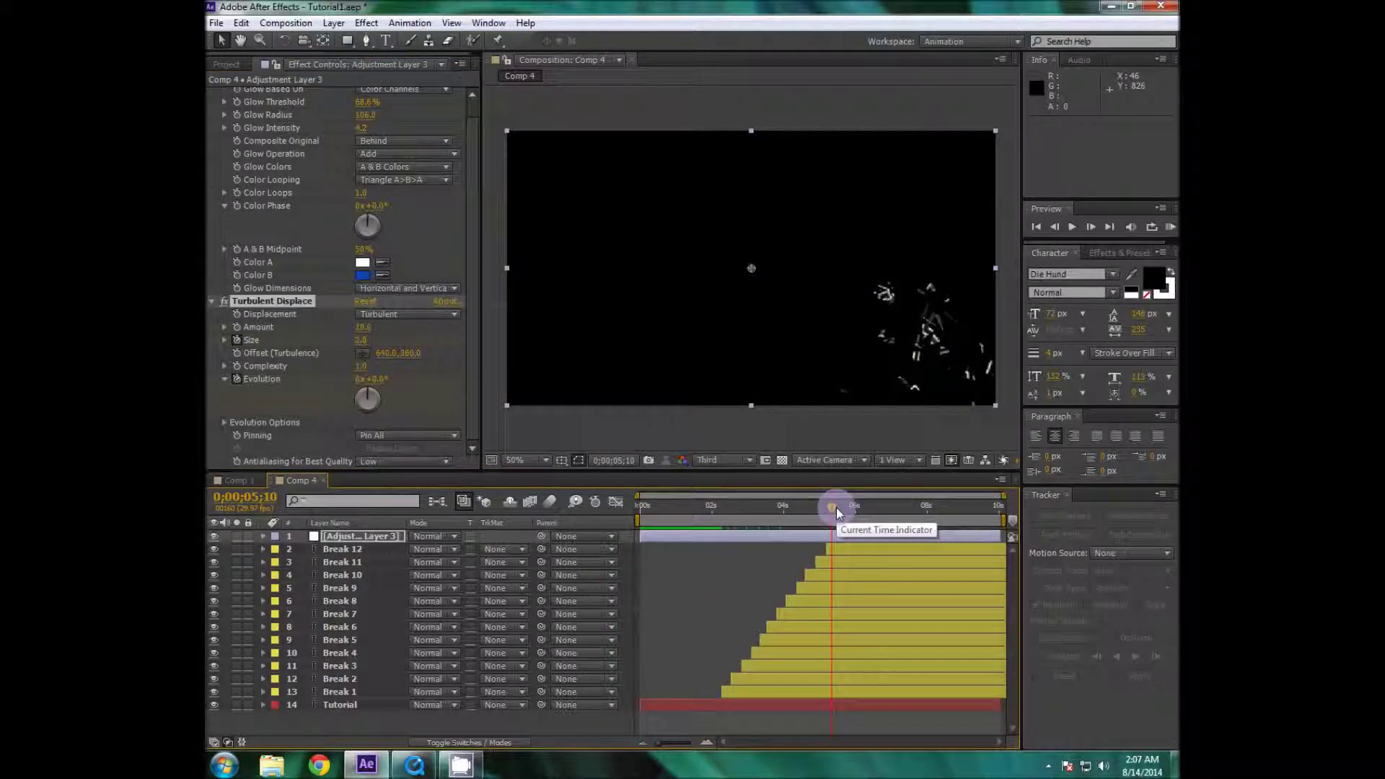
pyautogui.moveTo(836, 508); pyautogui.dragTo(832, 512)
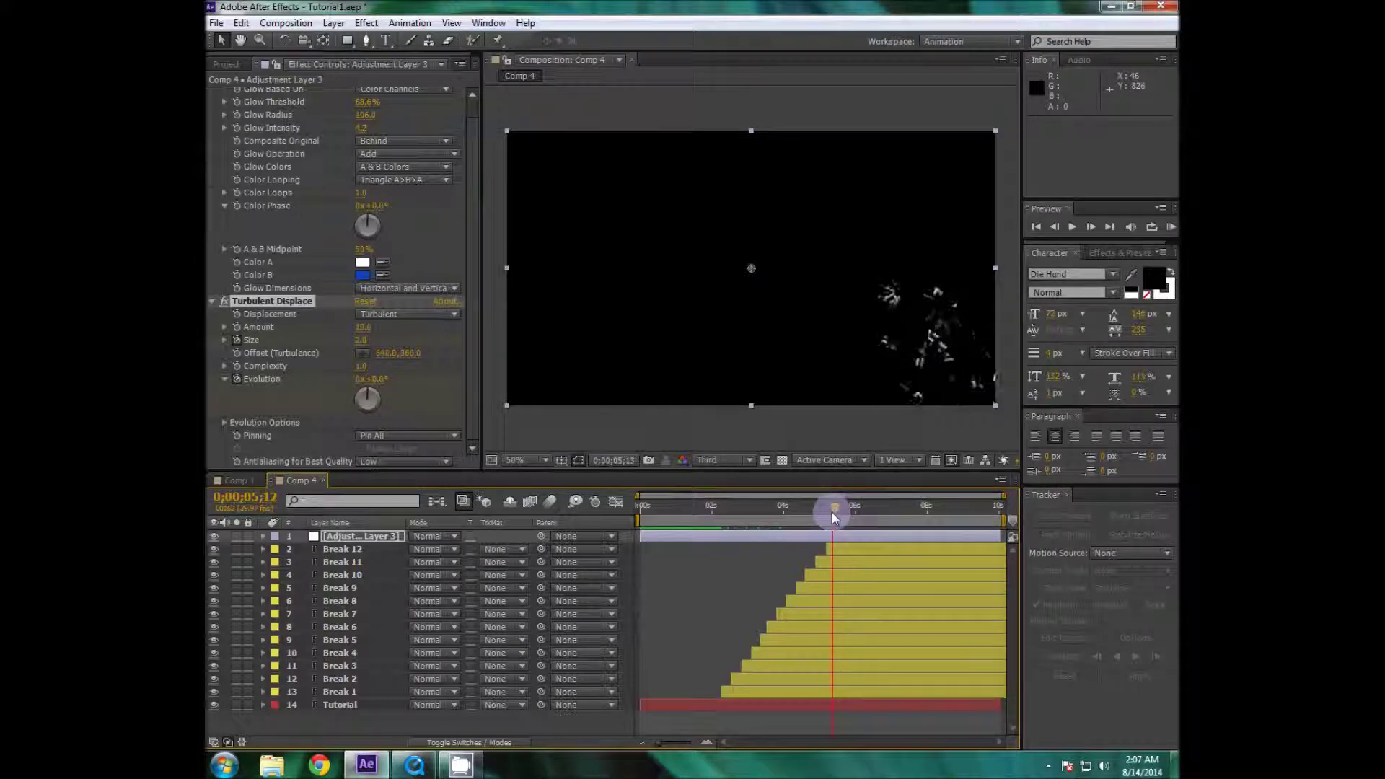
pyautogui.click(361, 344)
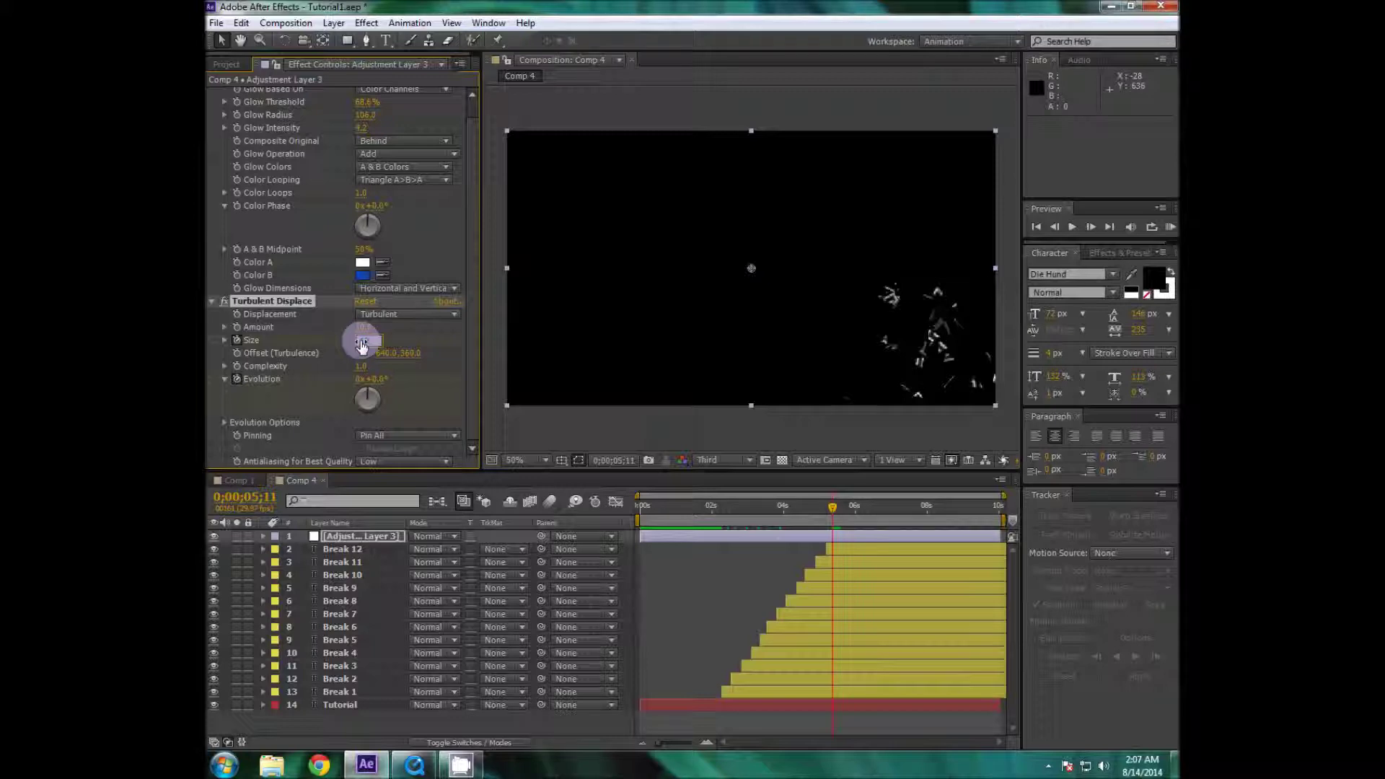
pyautogui.press('Return')
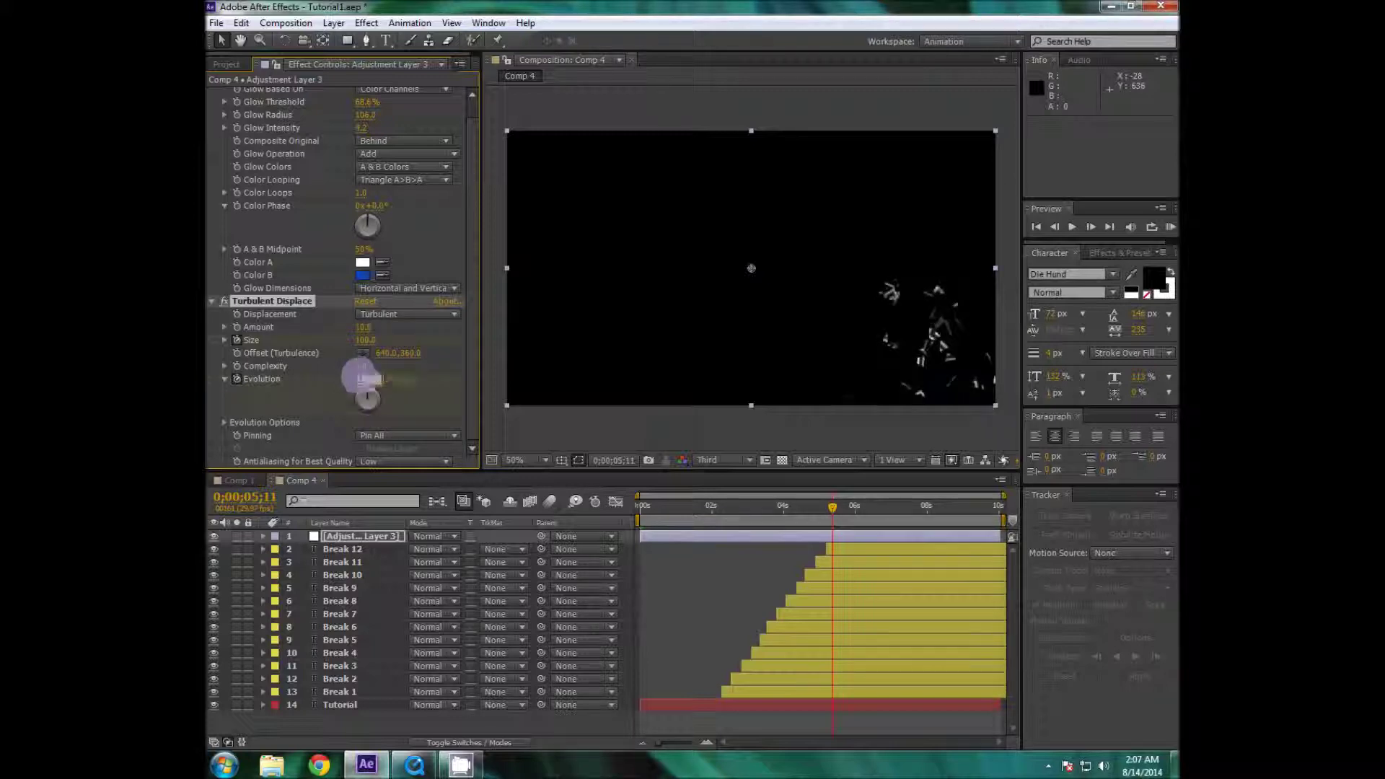
pyautogui.click(364, 378)
pyautogui.write('25')
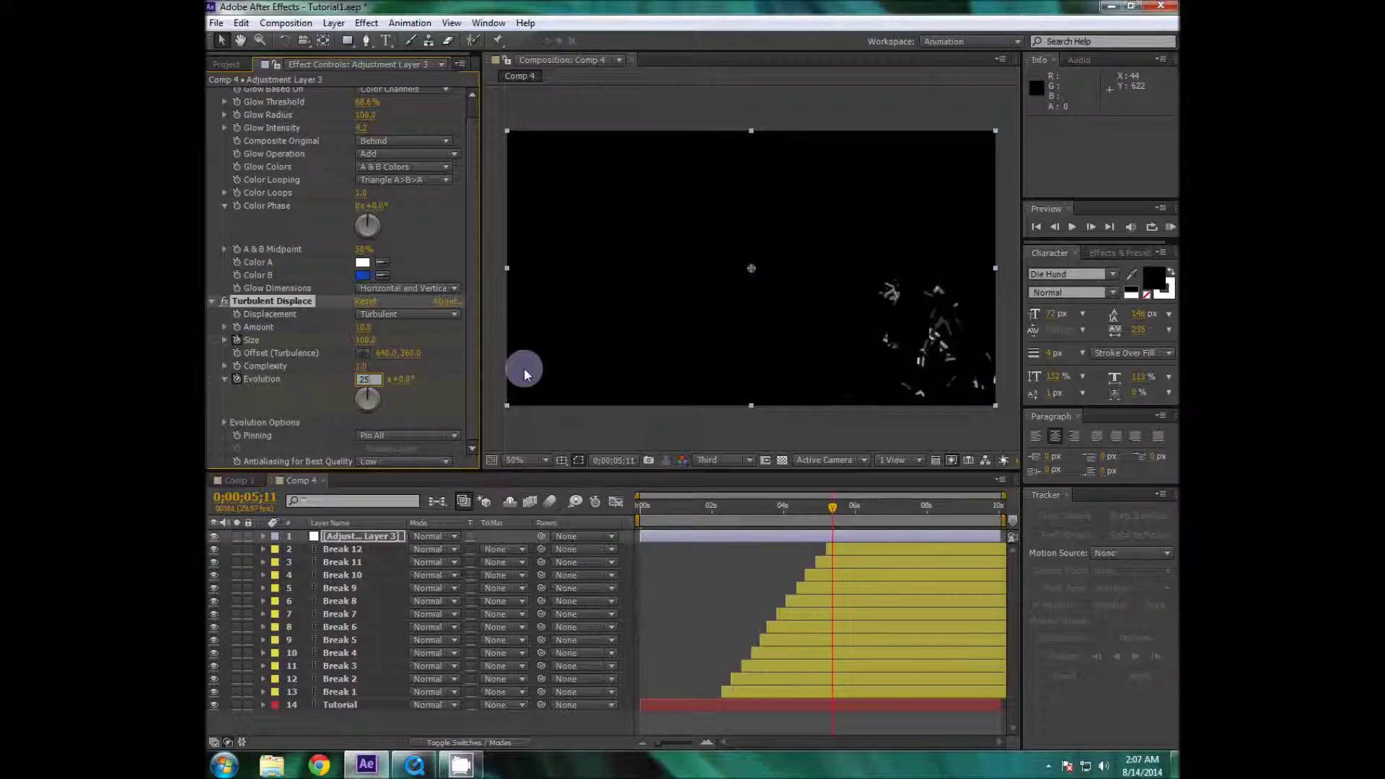
pyautogui.press('Return')
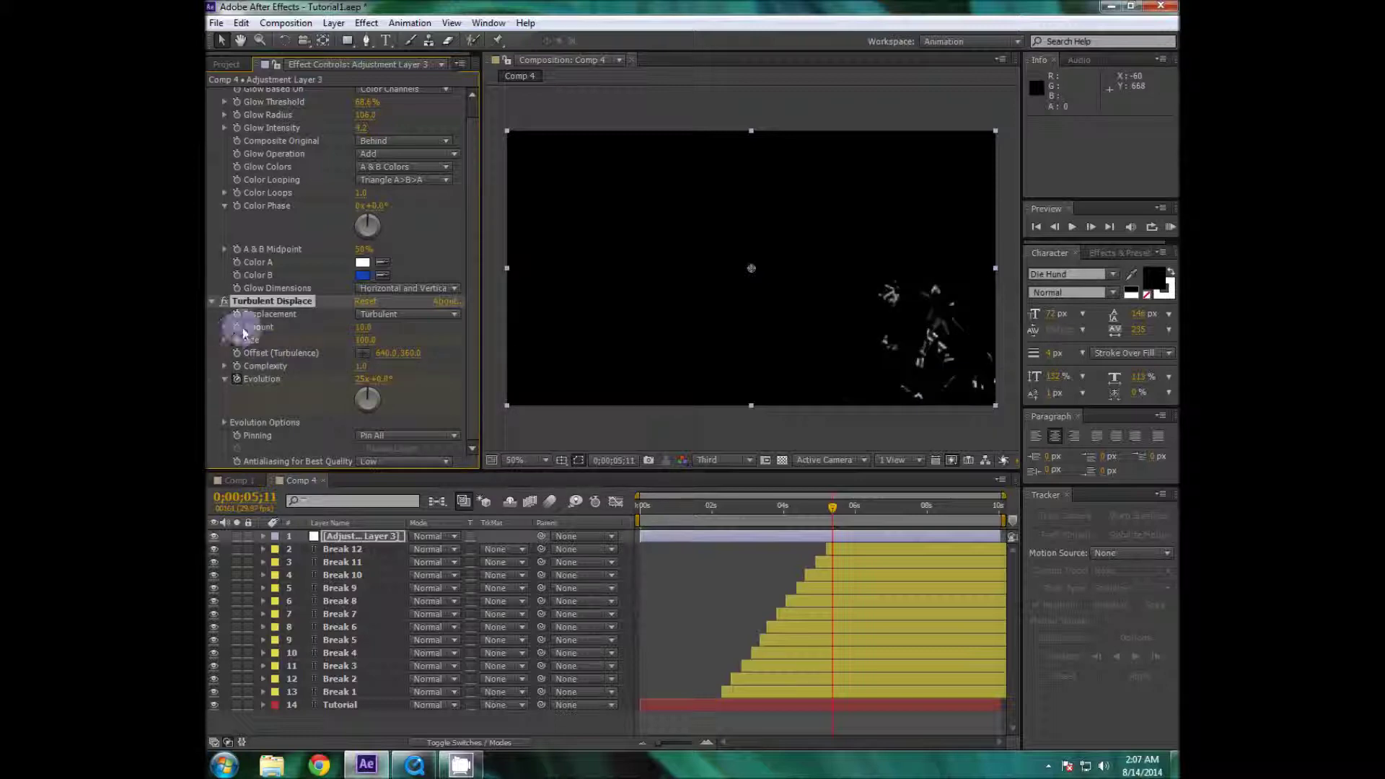
pyautogui.moveTo(833, 507); pyautogui.dragTo(708, 508)
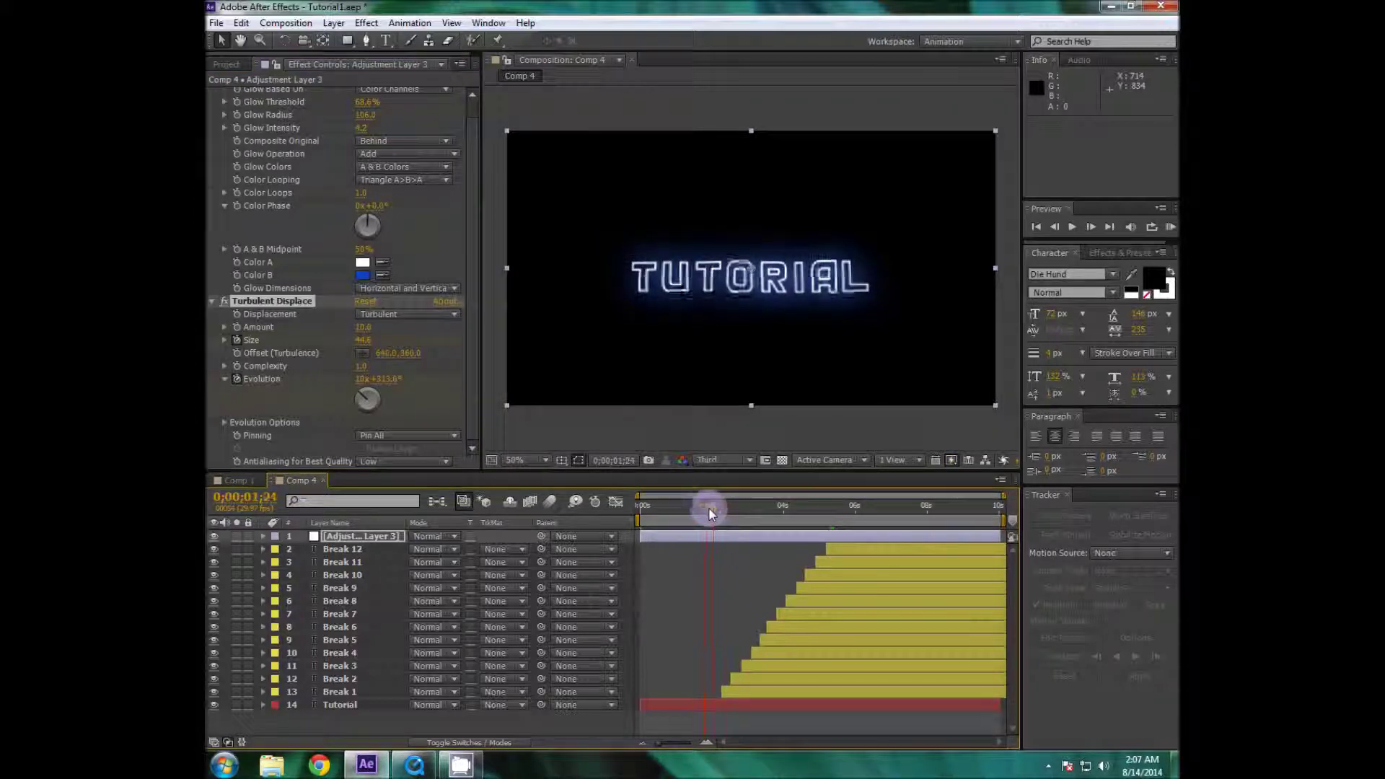
# Preview at Half resolution and lower the Turbulent Displace Amount from 10 to 2.6.
pyautogui.click(734, 460)
pyautogui.click(726, 517)
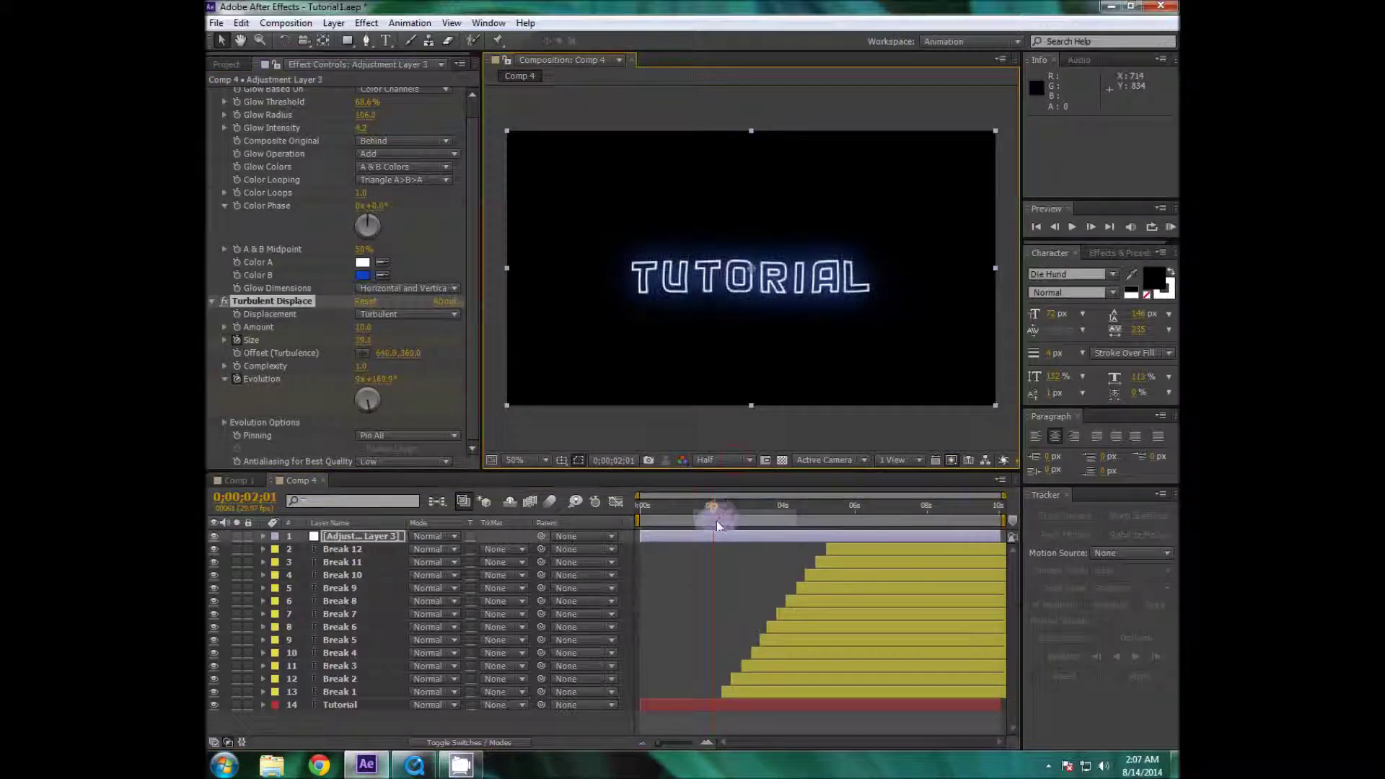
pyautogui.moveTo(715, 506); pyautogui.dragTo(681, 535)
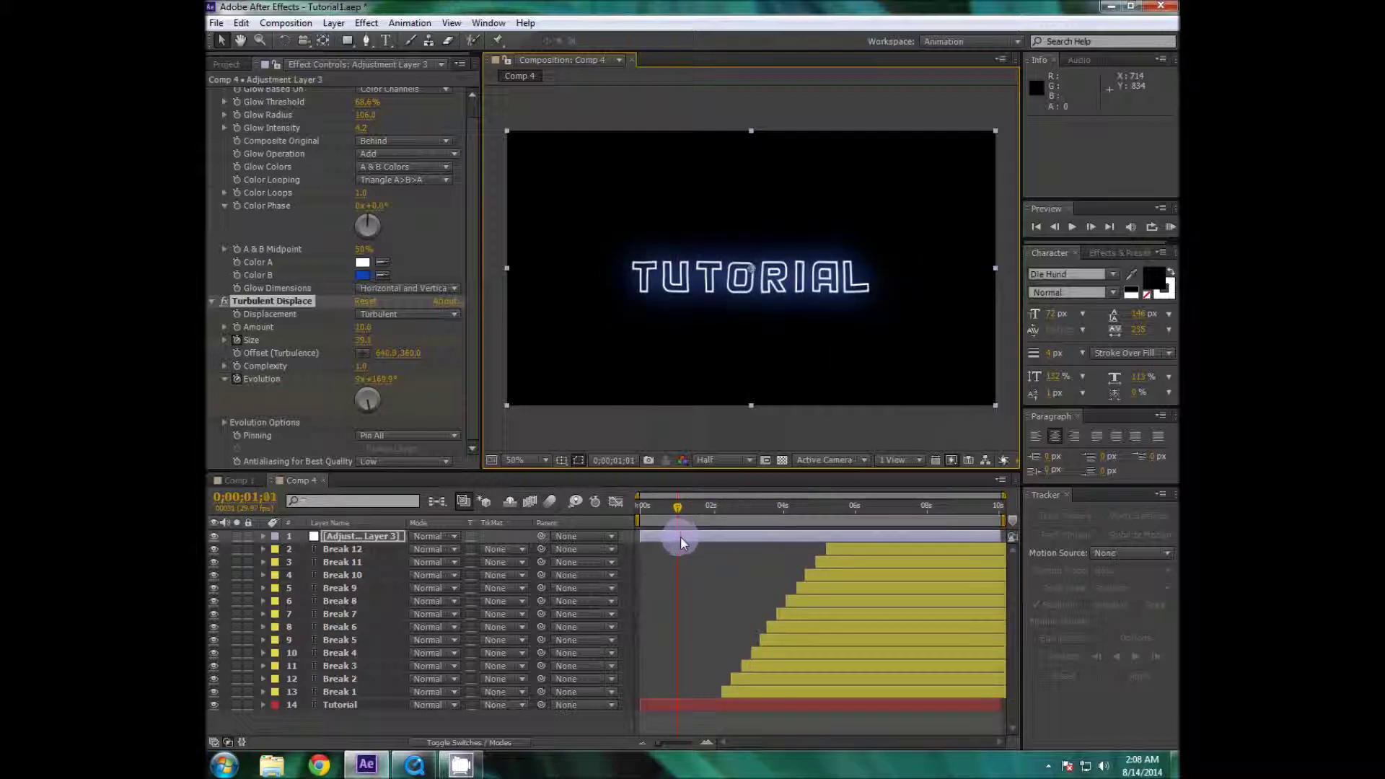
pyautogui.click(360, 327)
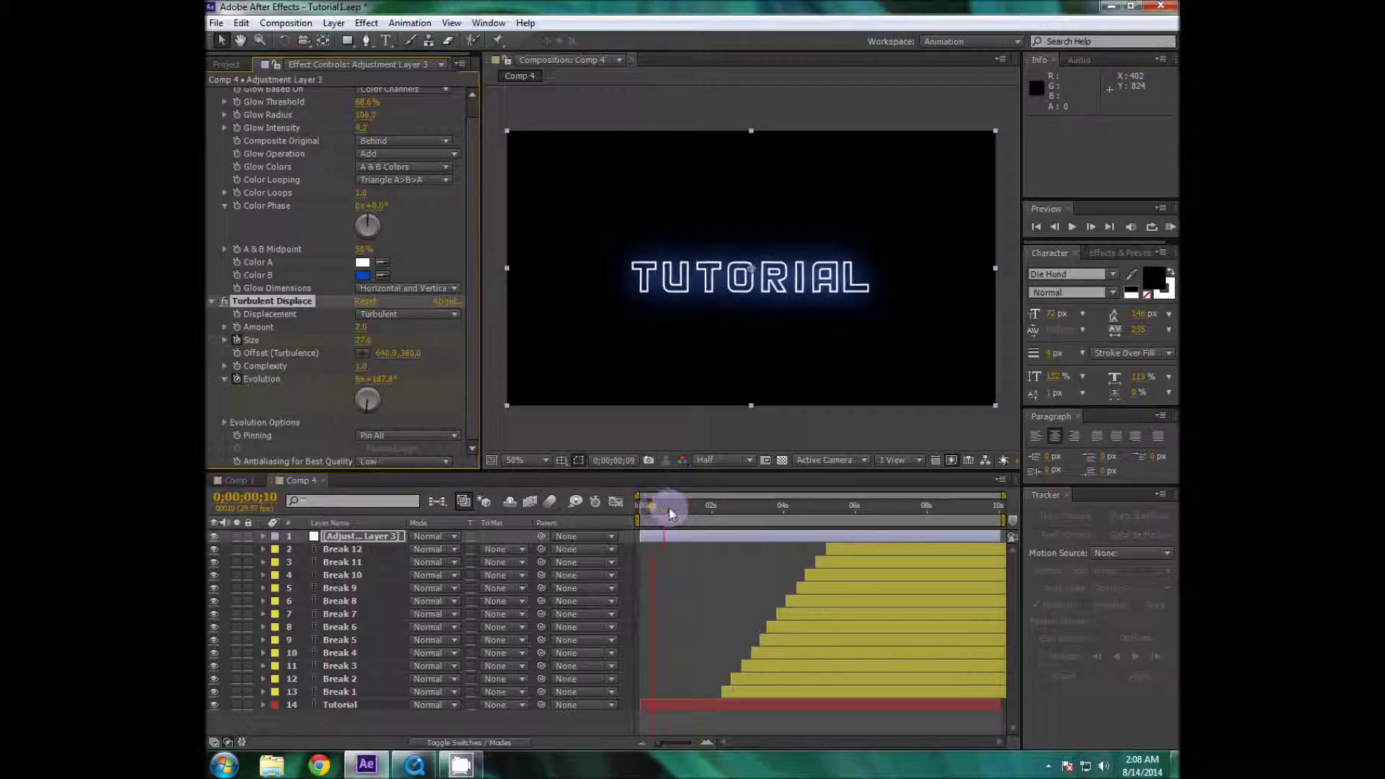
pyautogui.moveTo(670, 509)
pyautogui.mouseDown()
pyautogui.moveTo(833, 509)
pyautogui.moveTo(685, 509)
pyautogui.mouseUp()
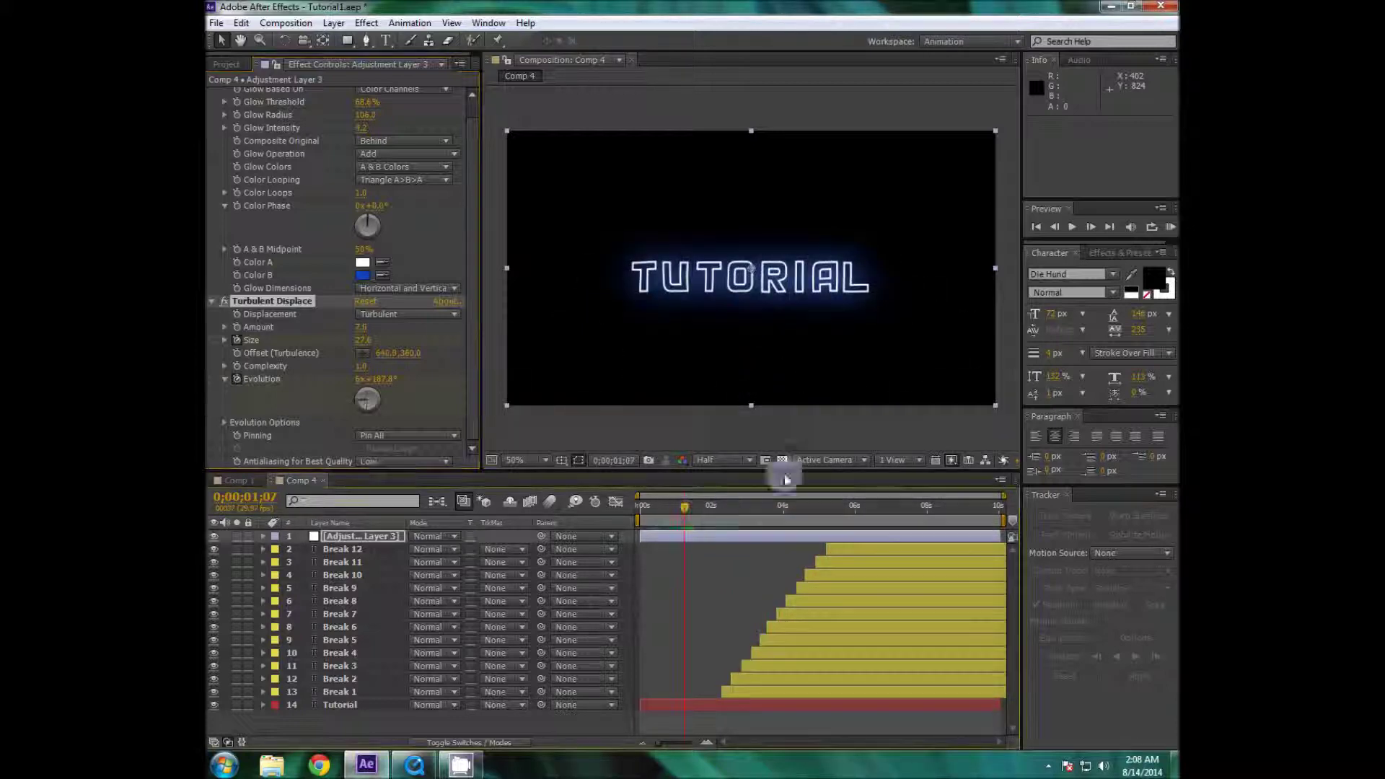
pyautogui.click(1163, 232)
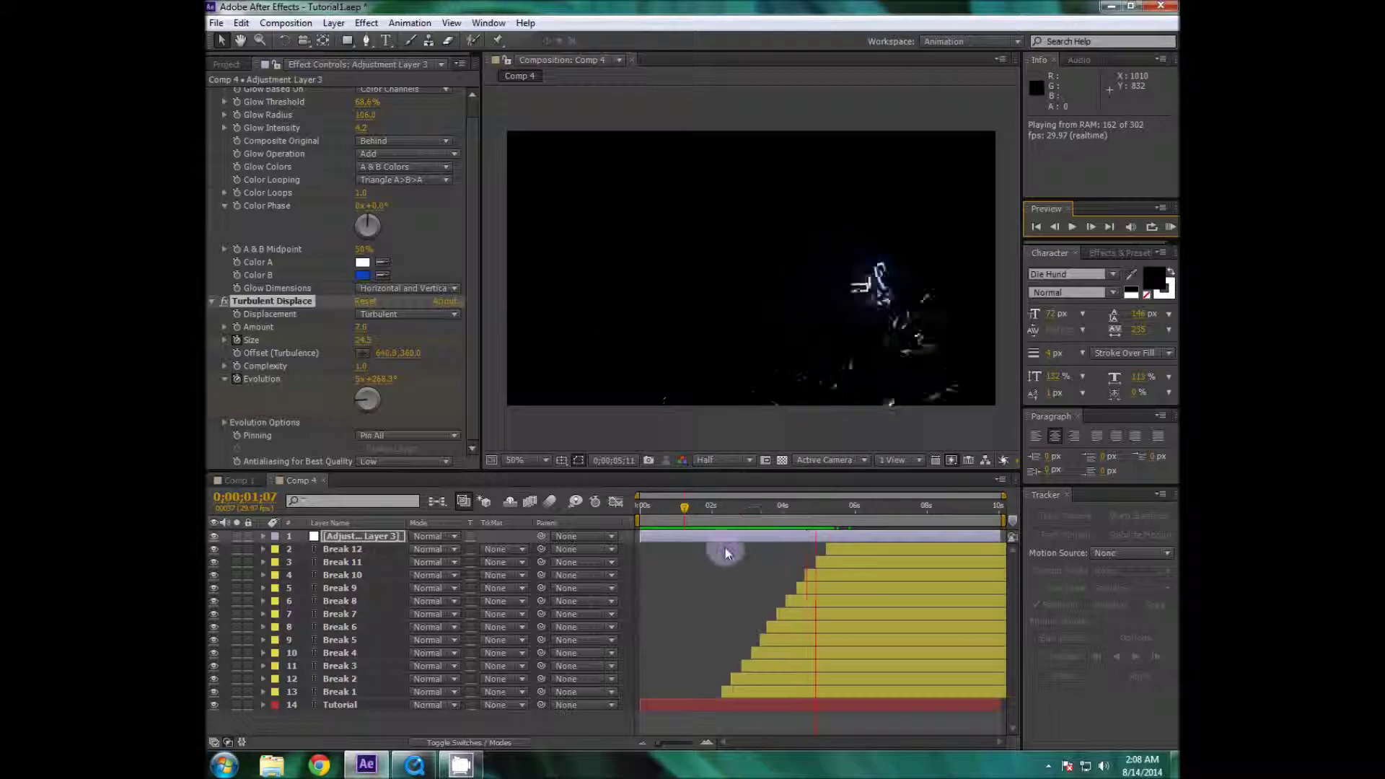
pyautogui.press('space')
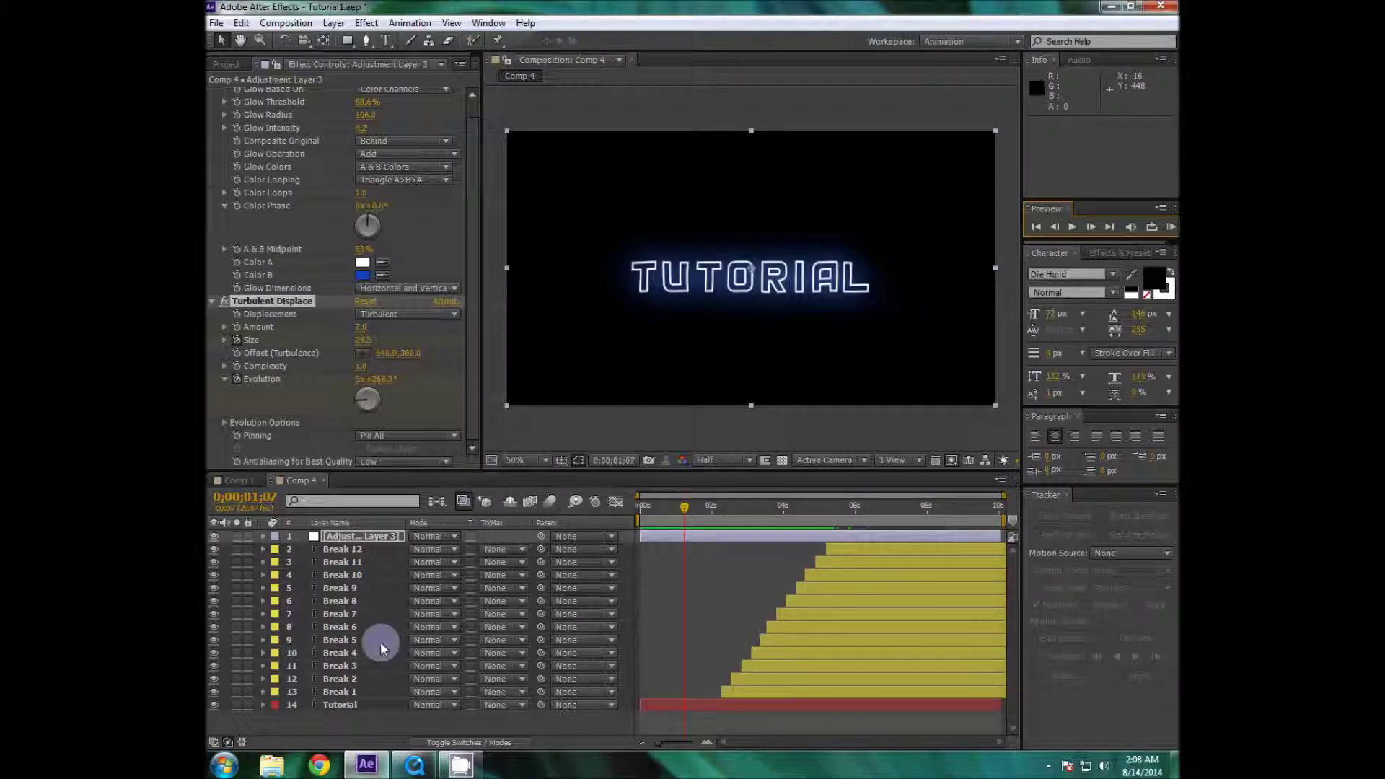